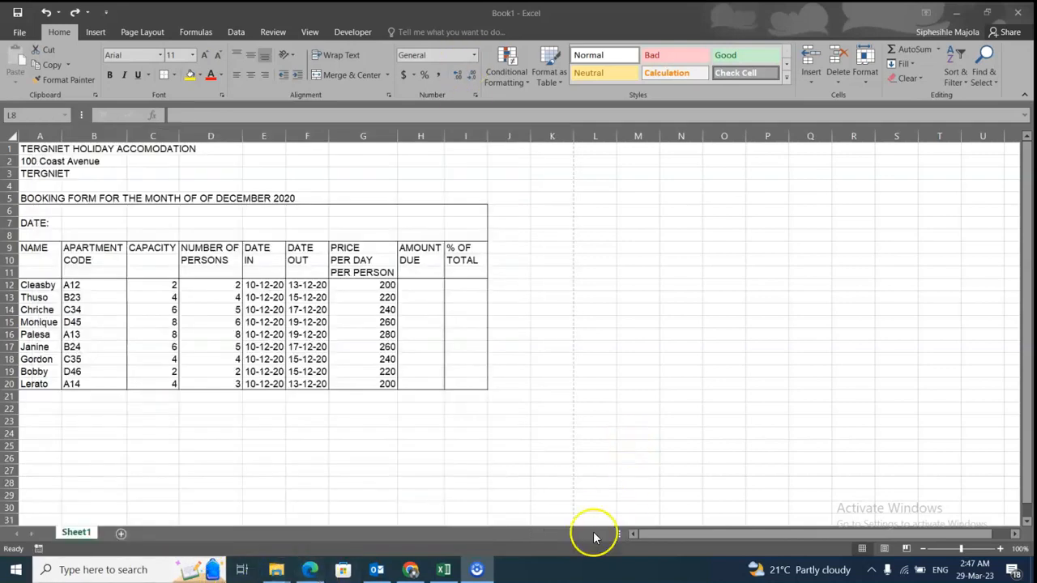
- Switch to the exam PDF in Edge and review the Question 6B instructions and marked-up spreadsheet for the required columns, rows and formulas
left_click(322, 577)
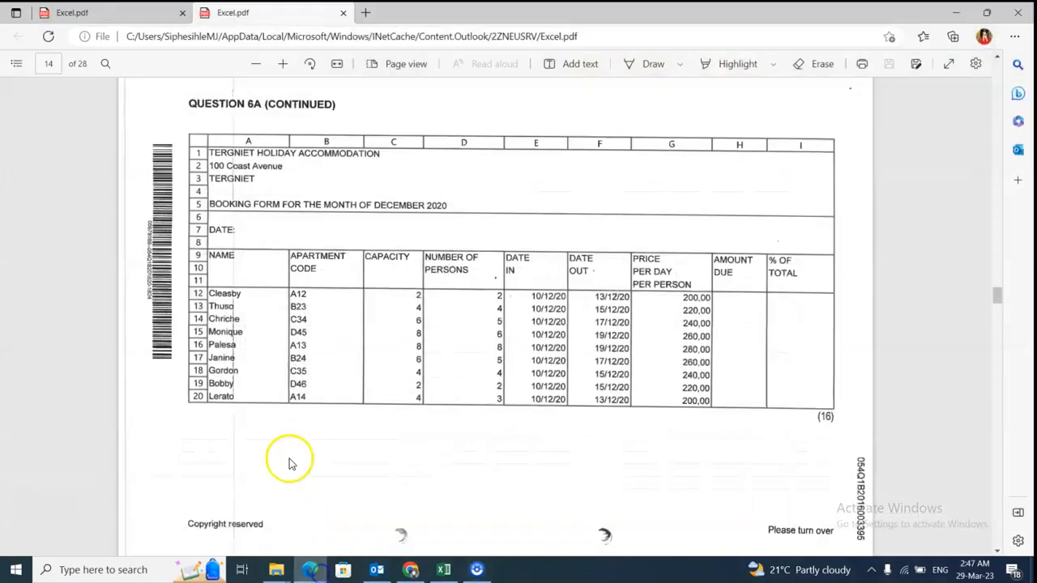
left_click(109, 7)
scroll(496, 349, "down", 12)
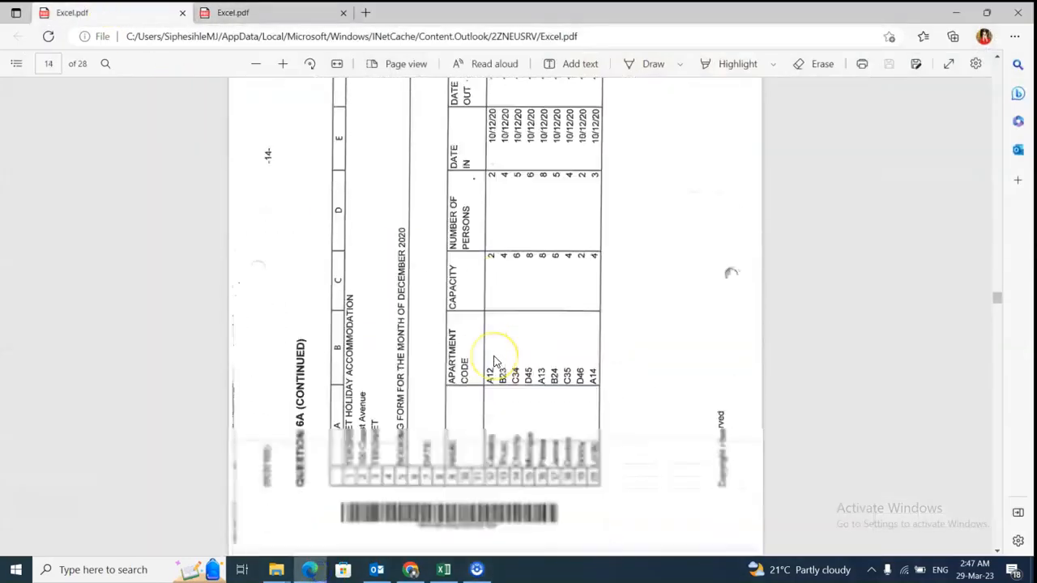
scroll(493, 359, "up", 2)
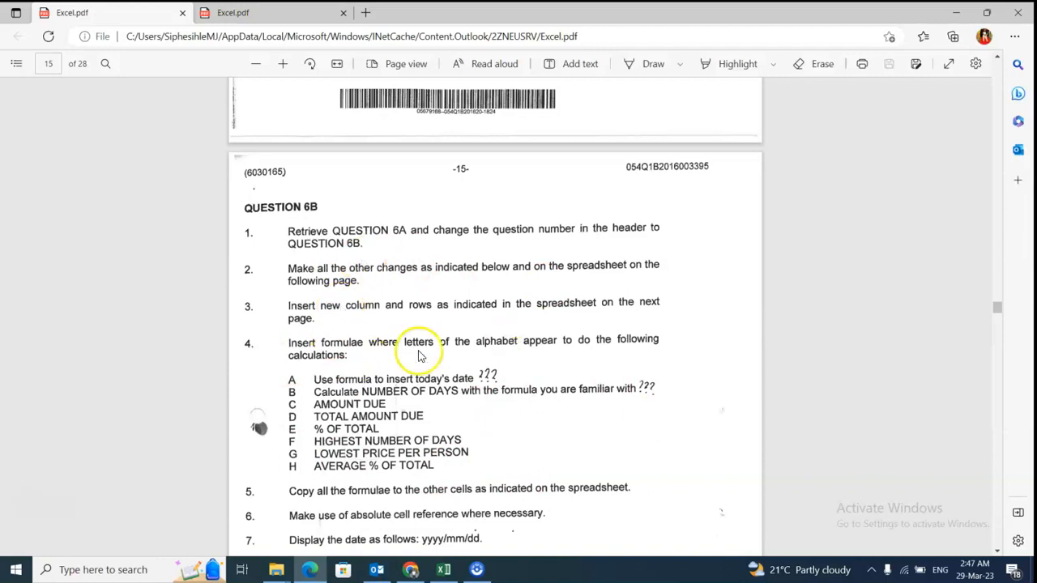
scroll(335, 381, "down", 10)
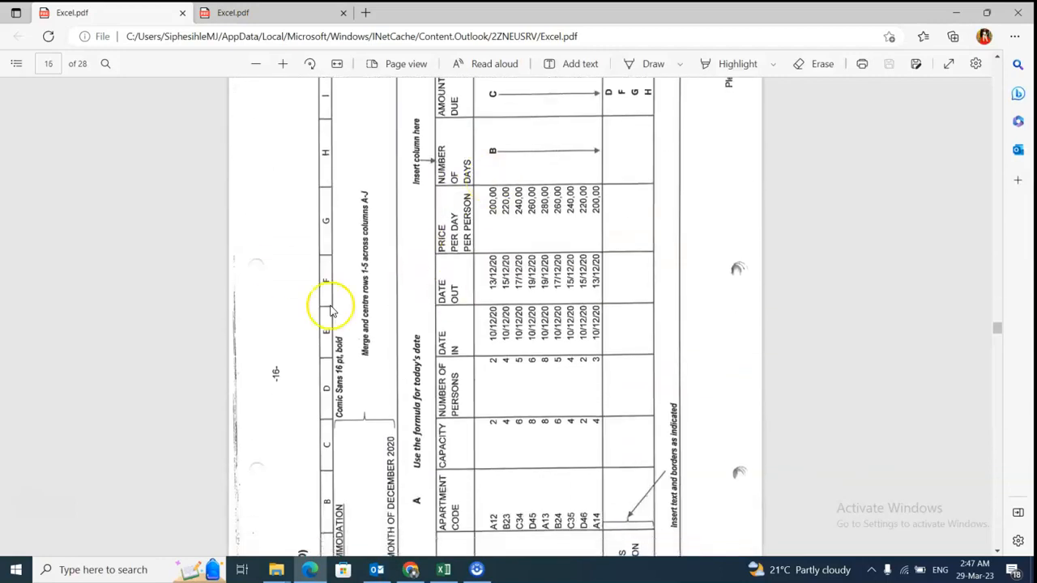
scroll(397, 269, "up", 10)
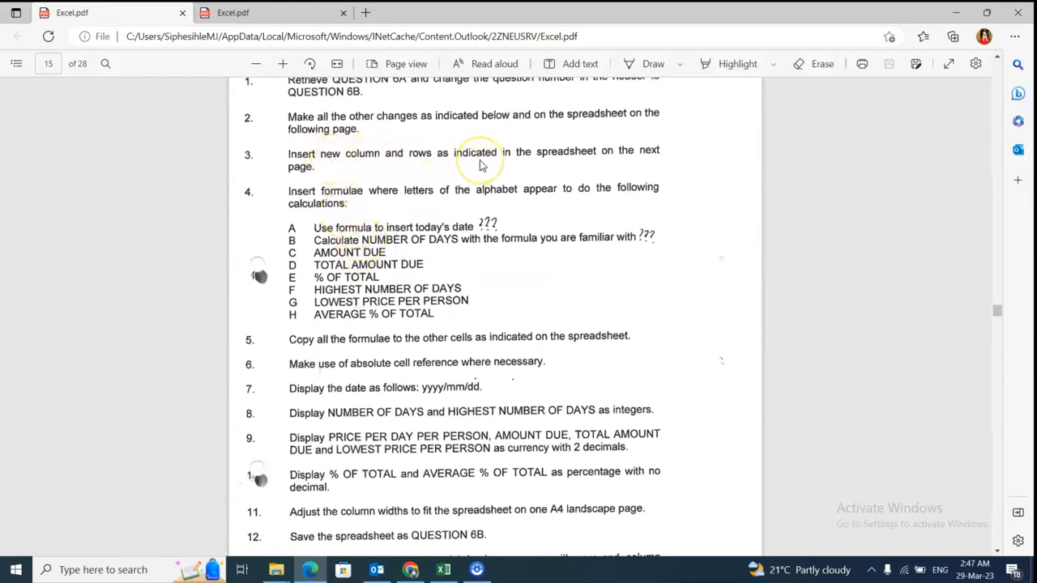
scroll(480, 159, "down", 10)
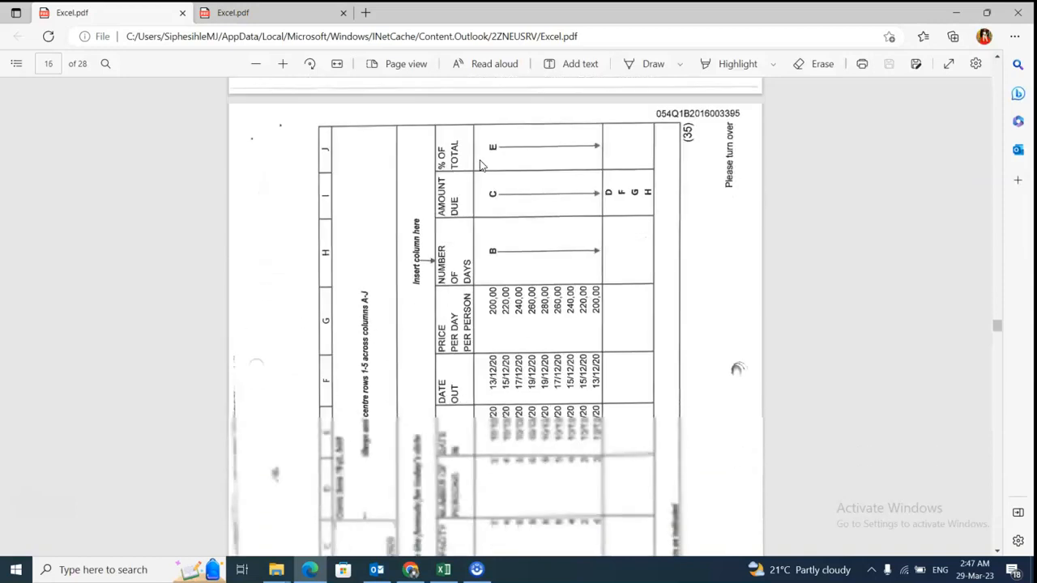
scroll(486, 196, "up", 1)
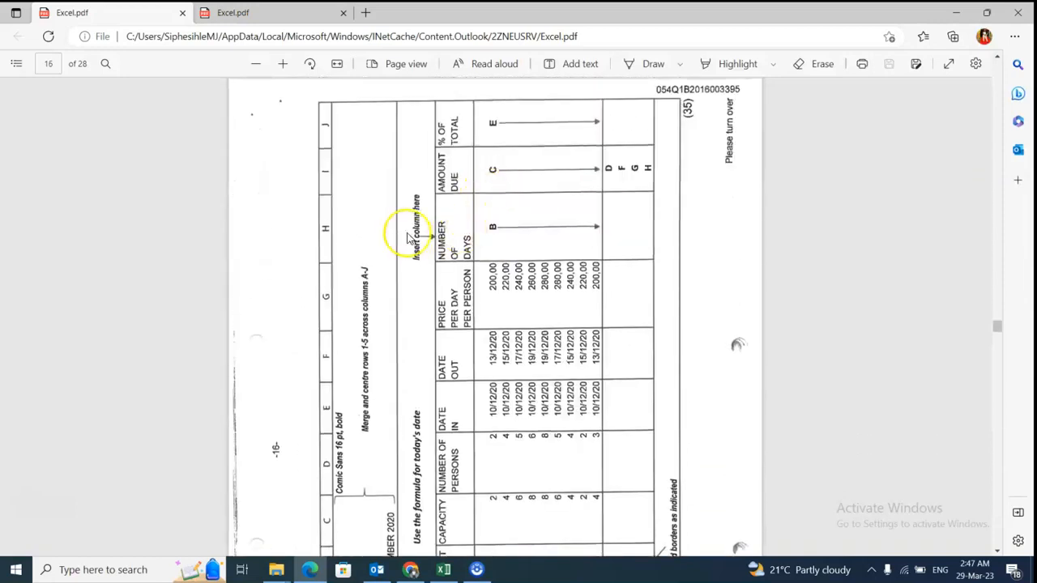
scroll(442, 243, "down", 5)
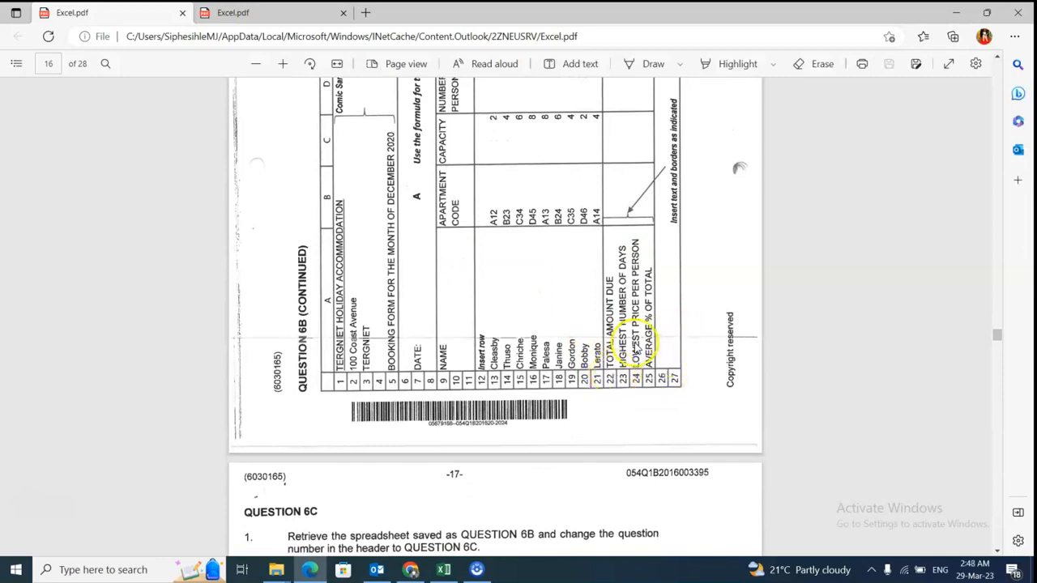
scroll(648, 348, "up", 2)
scroll(636, 342, "down", 2)
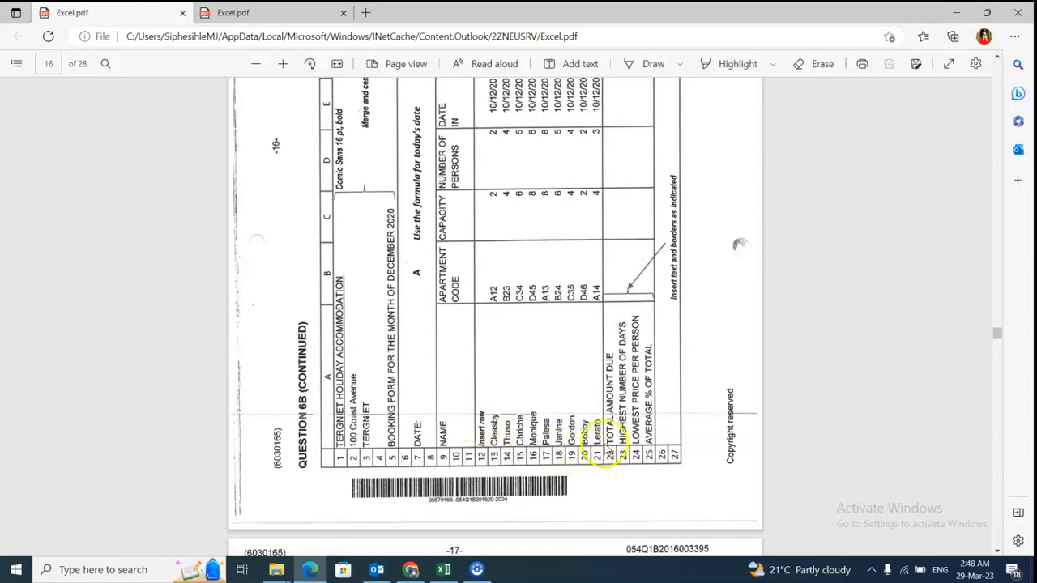
scroll(551, 394, "up", 3)
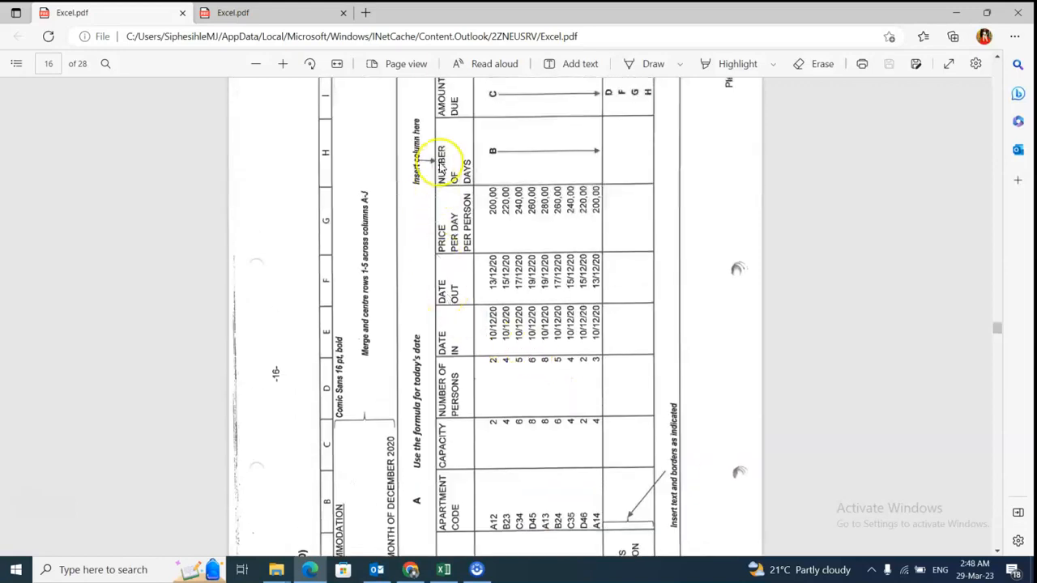
- Check the column position in the Question 6B layout and insert a new column before AMOUNT DUE in the Excel booking sheet
left_click(441, 569)
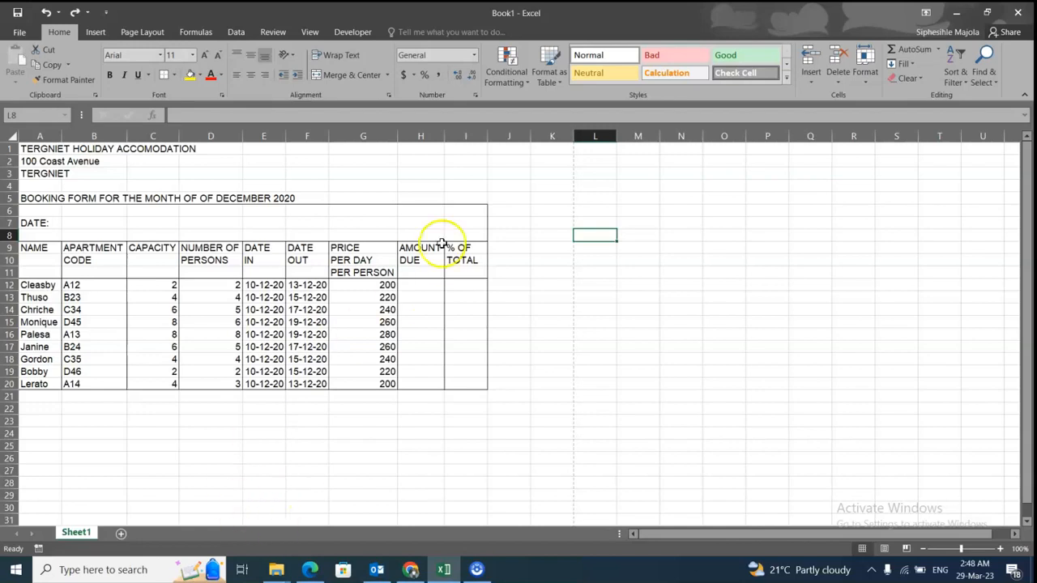
left_click(420, 135)
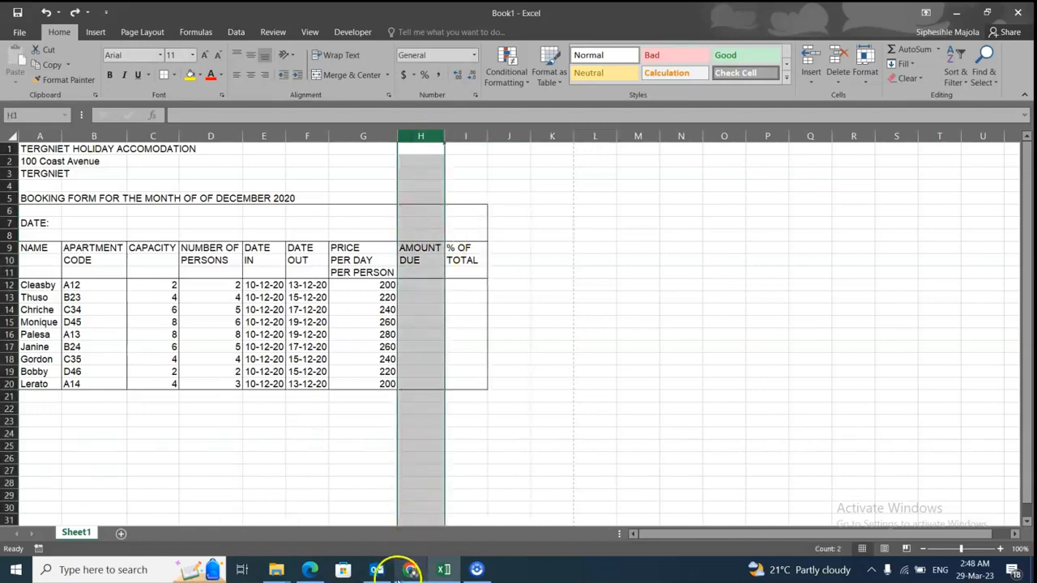
left_click(310, 569)
left_click(268, 12)
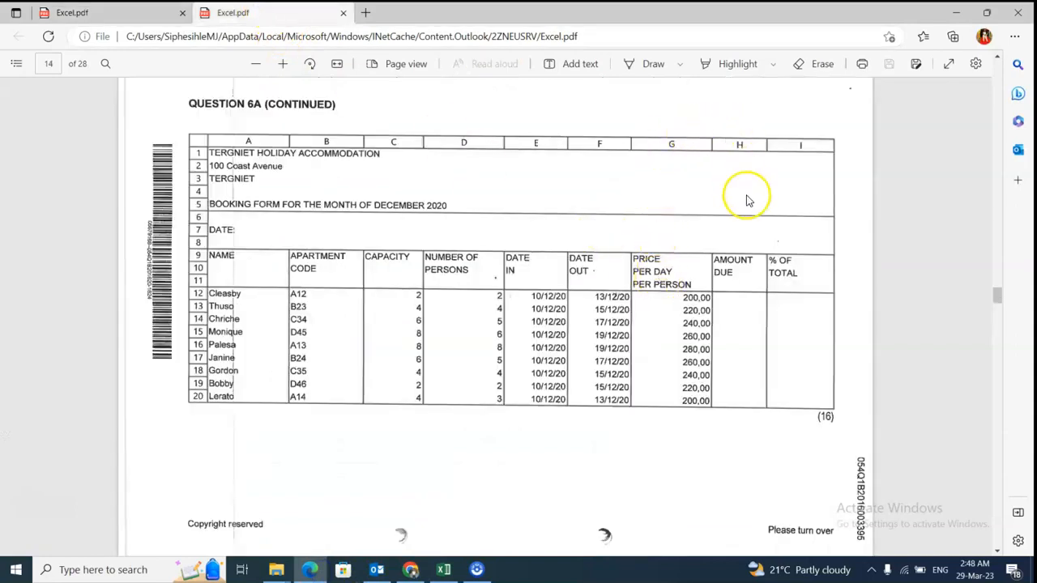
scroll(667, 324, "down", 15)
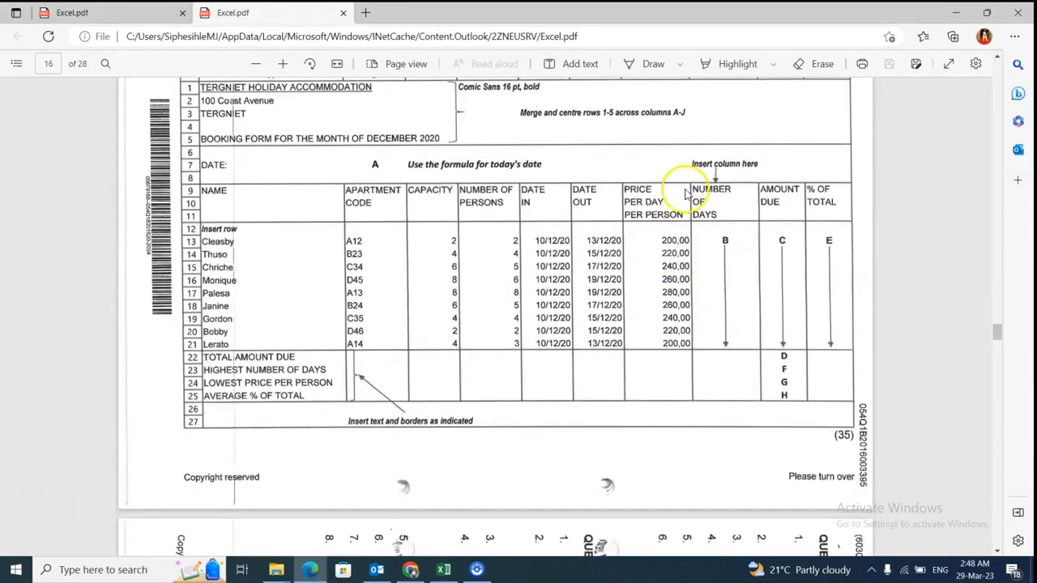
scroll(719, 234, "up", 1)
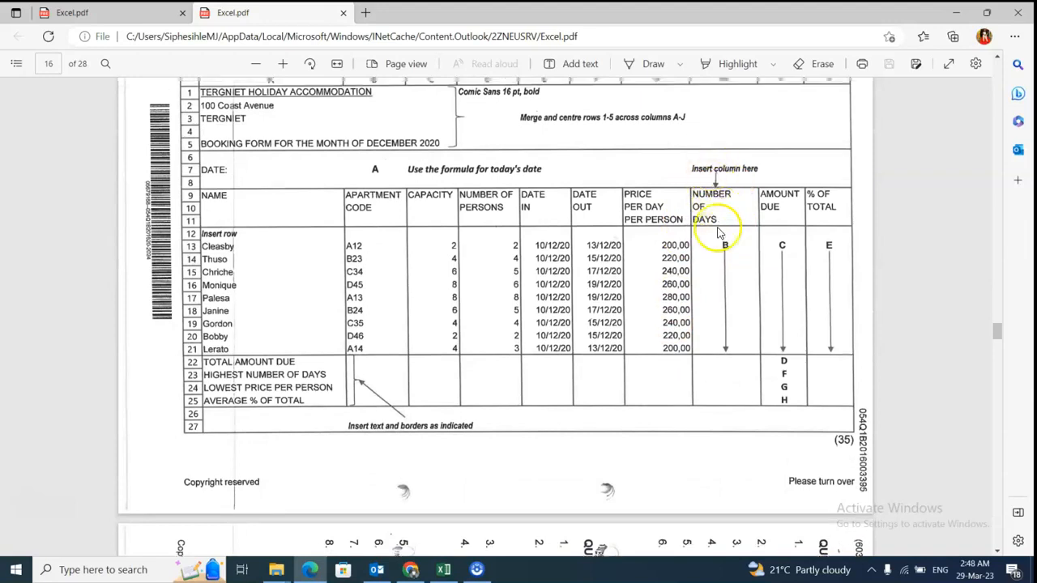
scroll(719, 234, "up", 2)
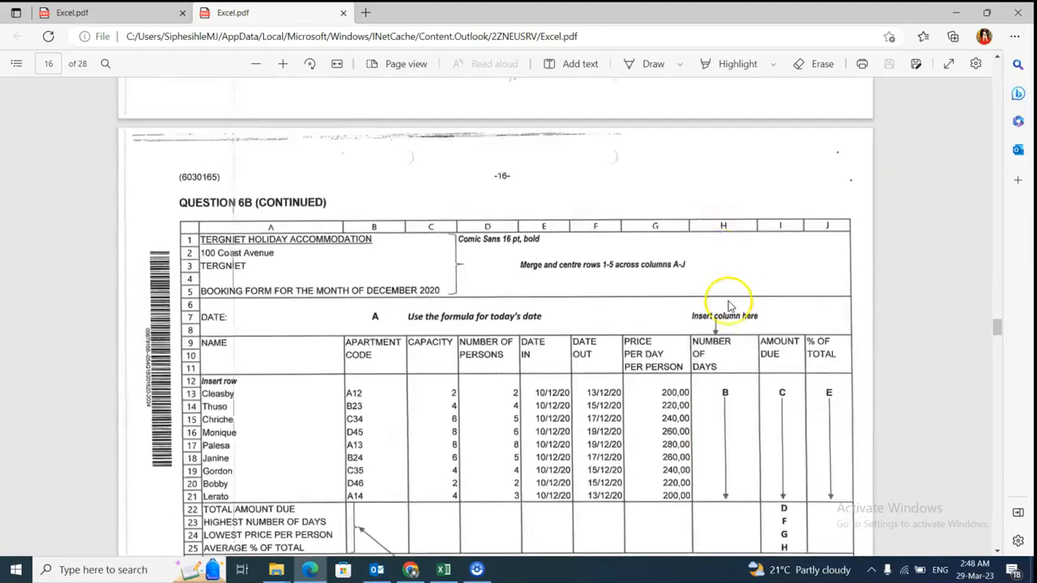
left_click(435, 573)
left_click(417, 136)
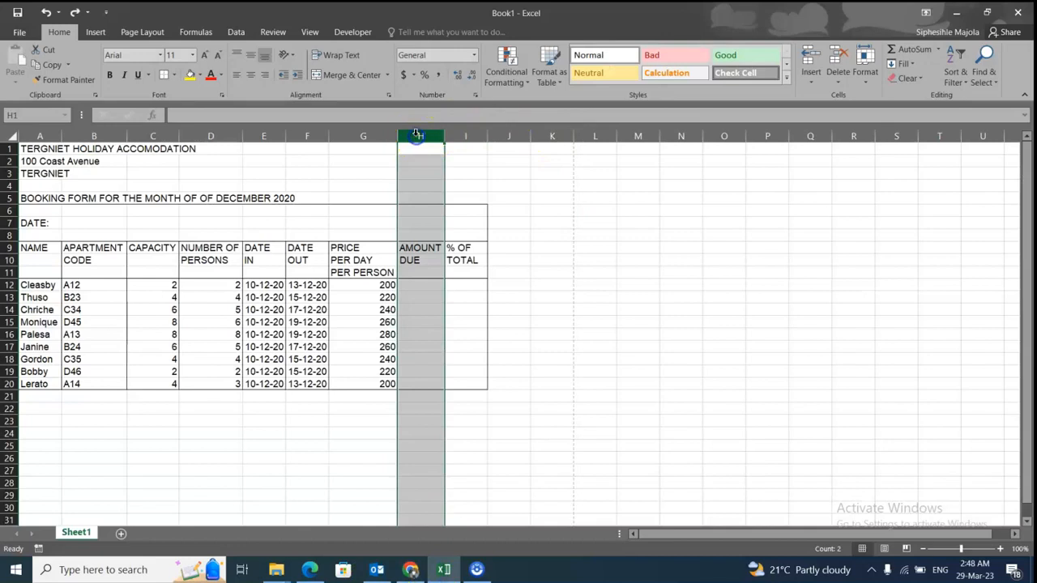
right_click(418, 135)
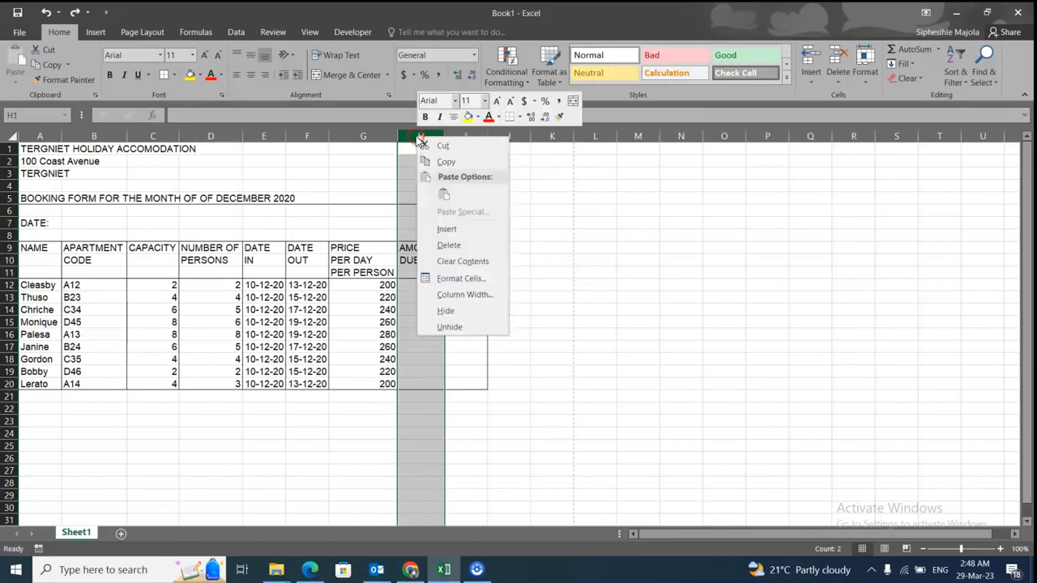
left_click(463, 228)
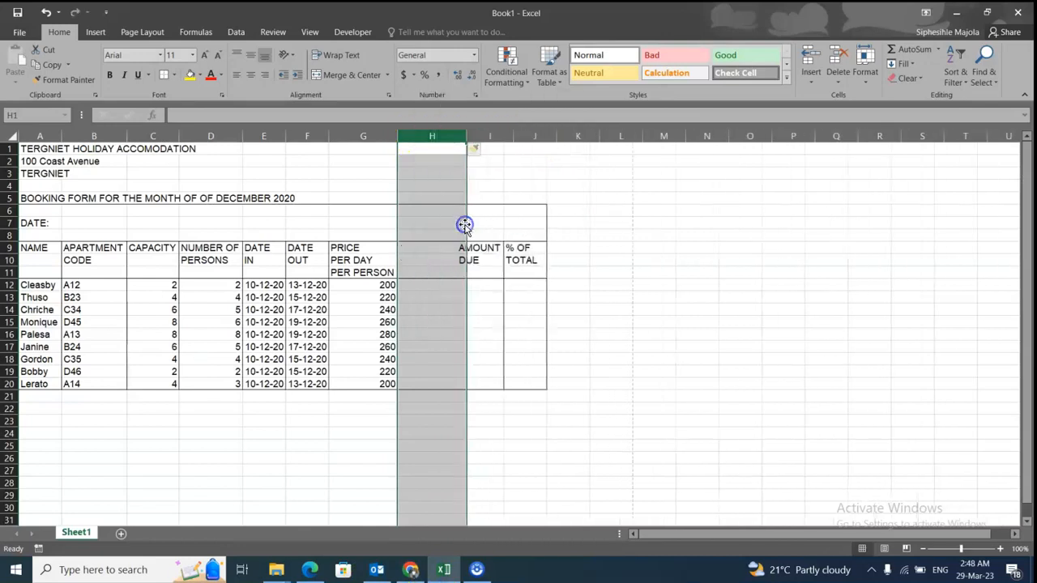
- Enter the new column's heading NUMBER OF DAYS, one word per cell in H9, H10 and H11
left_click(429, 248)
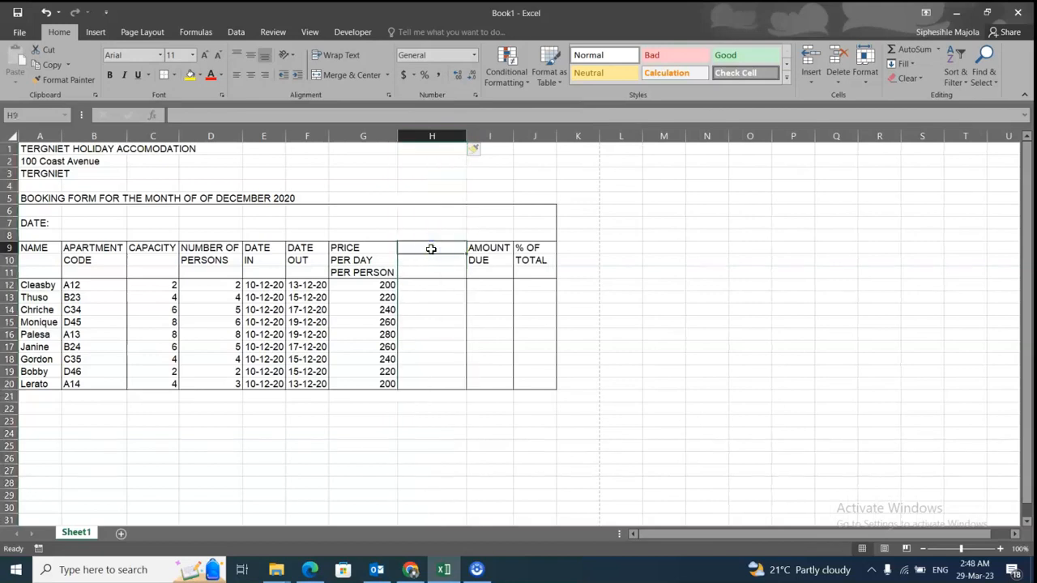
type("NUMBER")
key("Return")
type("OF")
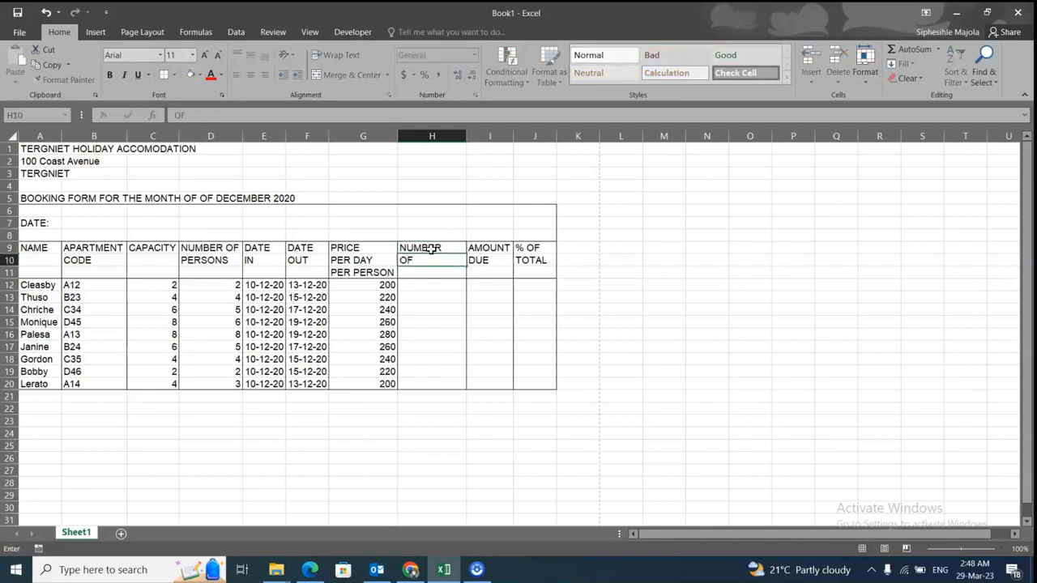
key("Return")
type("DAYS")
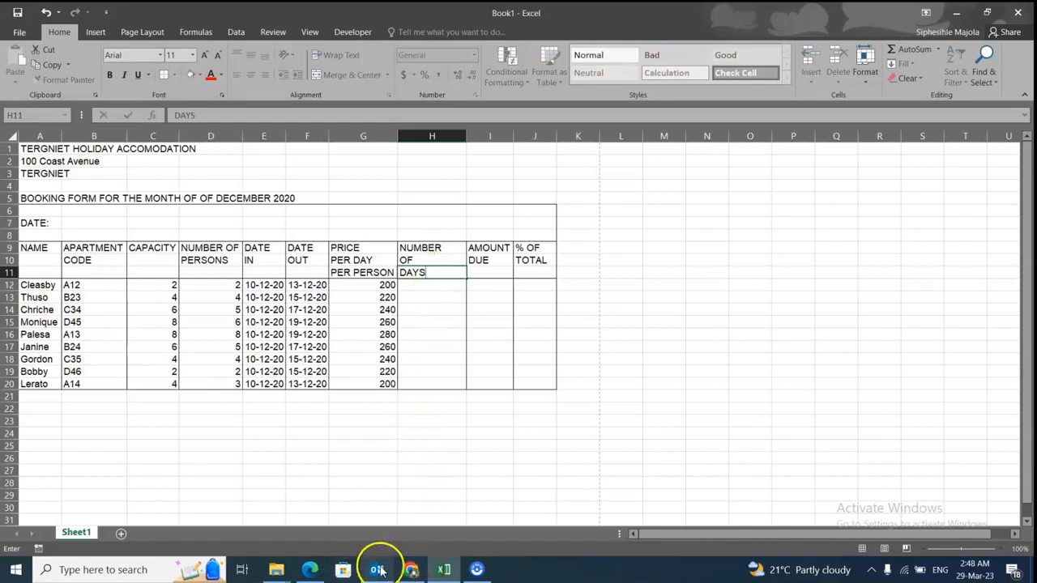
- Check the row position in the PDF layout and insert an empty row 12 in Excel directly below the table headings
left_click(310, 569)
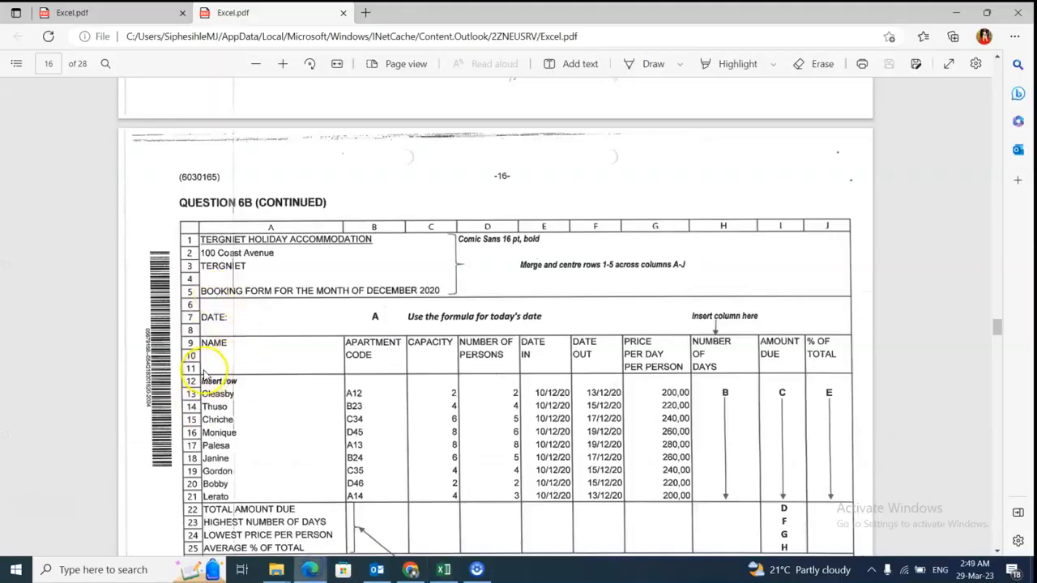
left_click(444, 569)
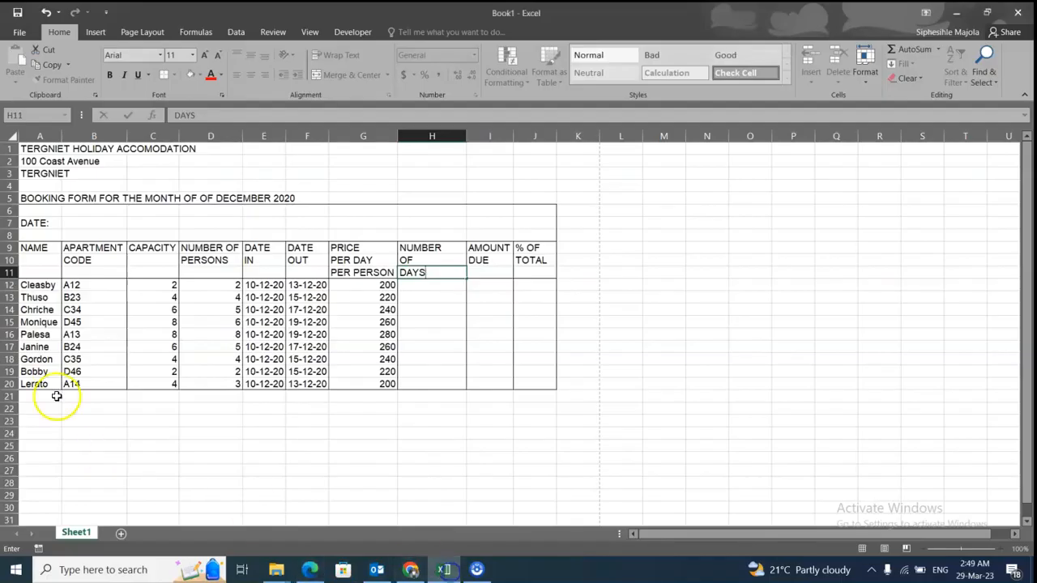
left_click(10, 285)
right_click(10, 286)
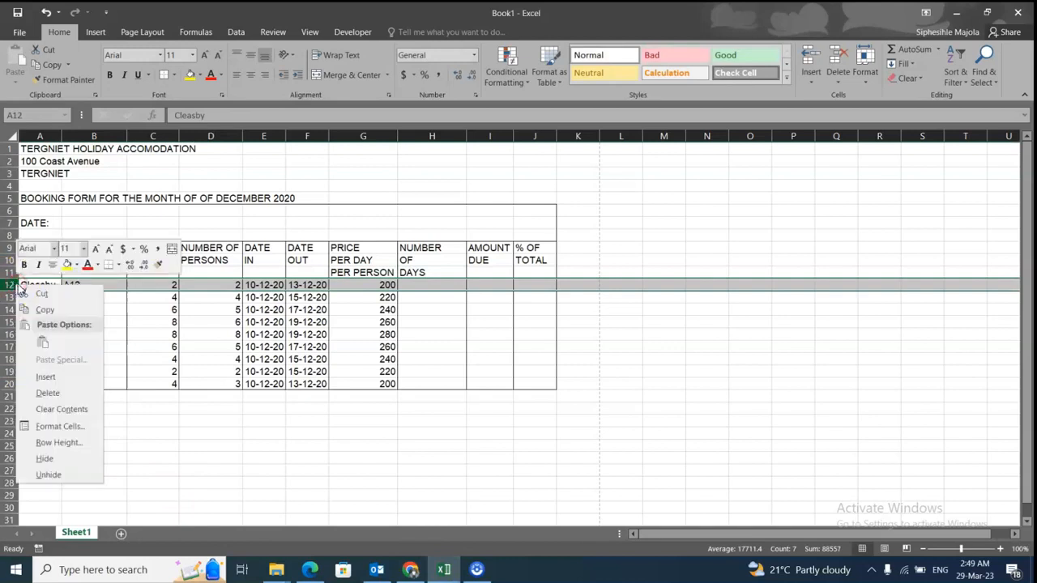
left_click(55, 378)
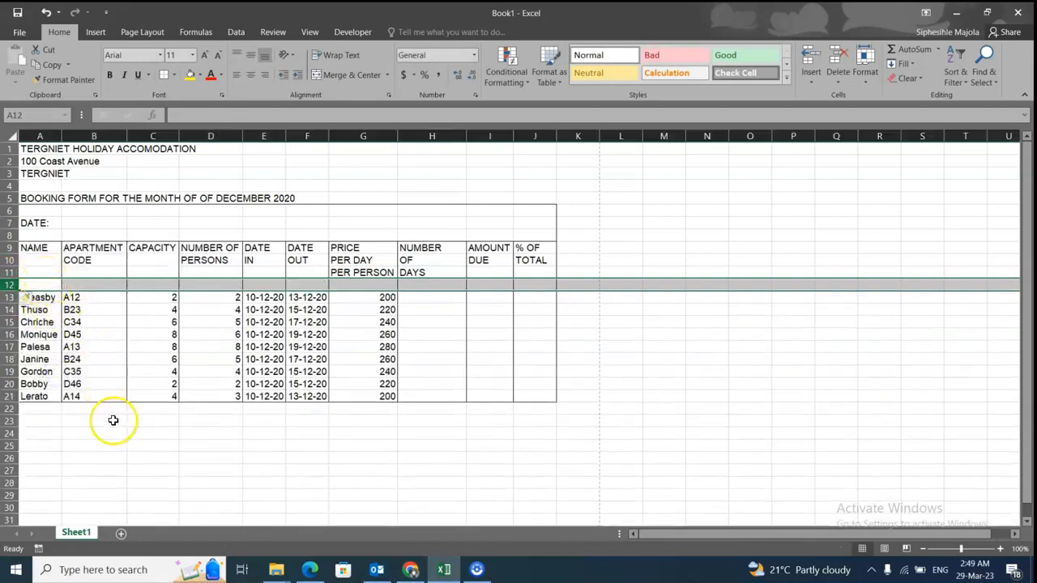
- Consult the summary labels in the PDF layout and enter TOTAL AMOUNT DUE in cell A22 of the Excel sheet
left_click(310, 570)
scroll(243, 453, "down", 5)
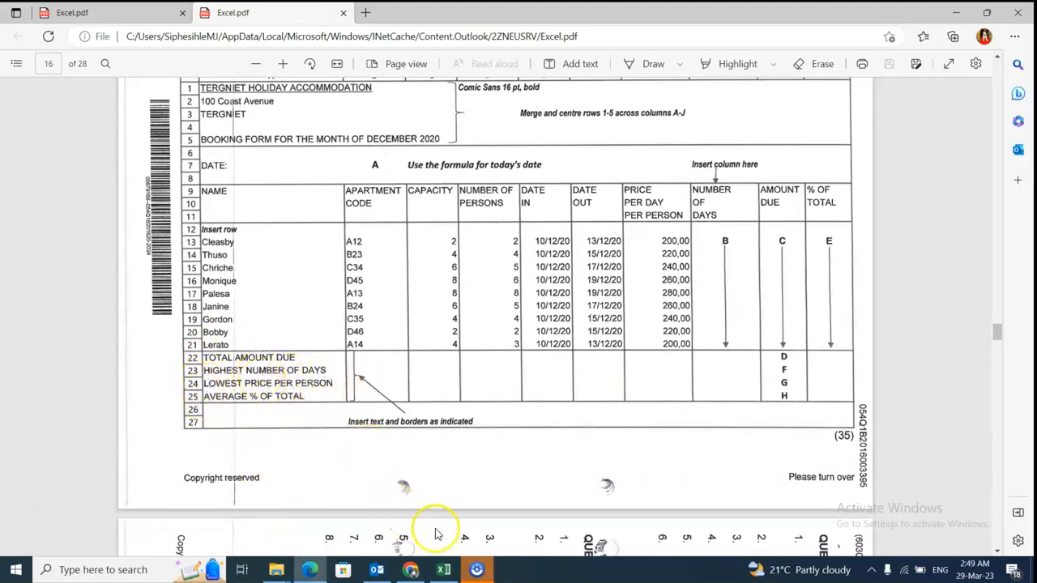
left_click(442, 569)
left_click(41, 408)
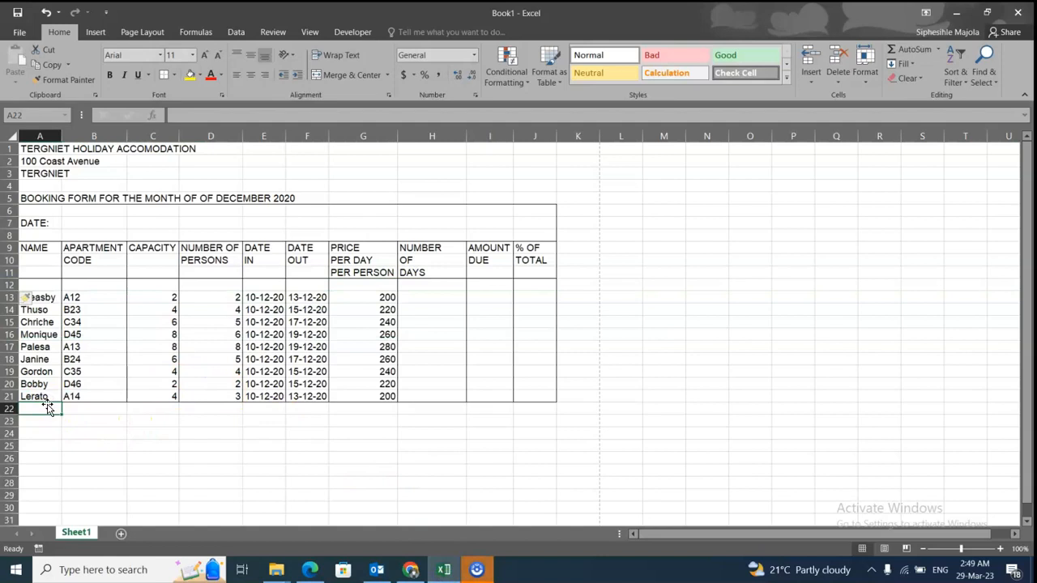
type("ThusoO")
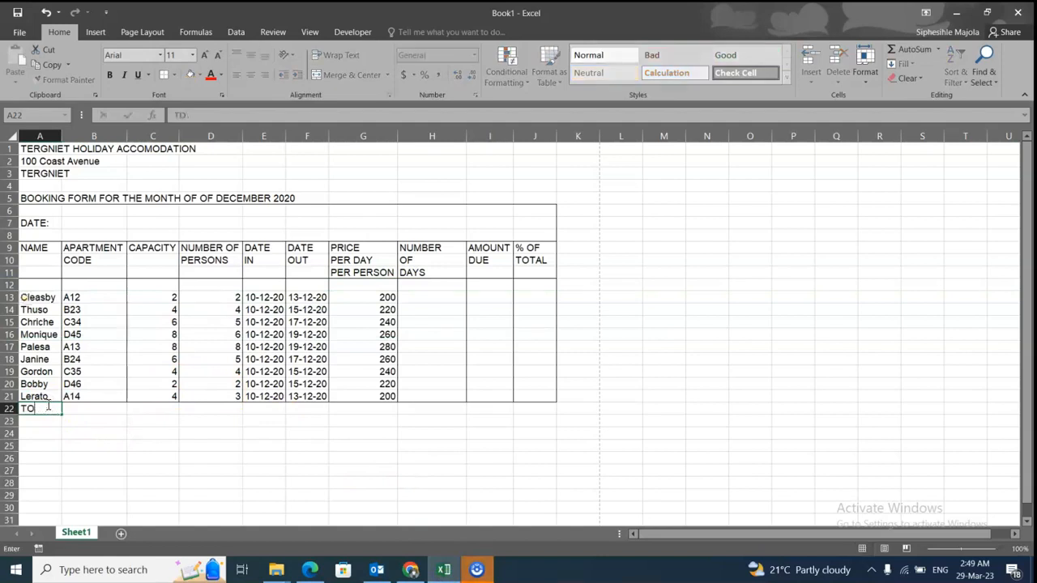
type("YAL AMOUNT DUE")
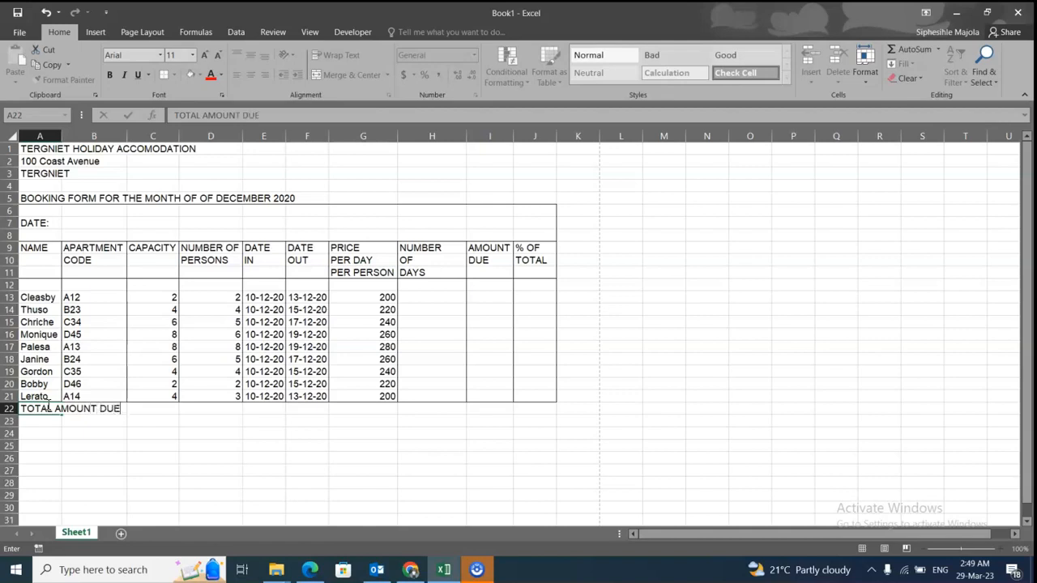
key("Return")
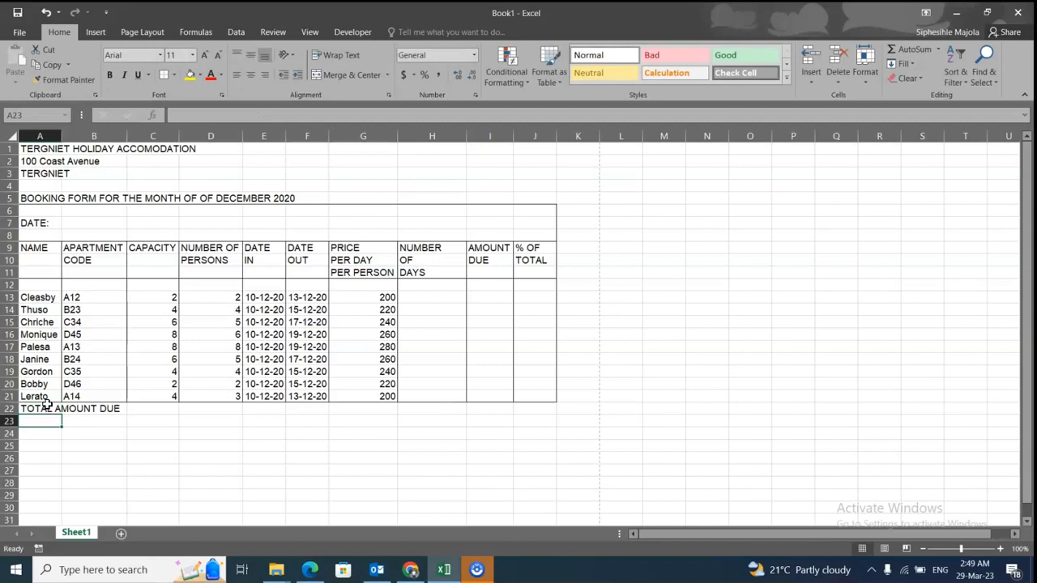
- Add the summary labels HIGHEST NUMBER OF DAYS in A23 and LOWEST PRICE PER PERSON in A24
type("HIGHEST NUMBER OF DAYS")
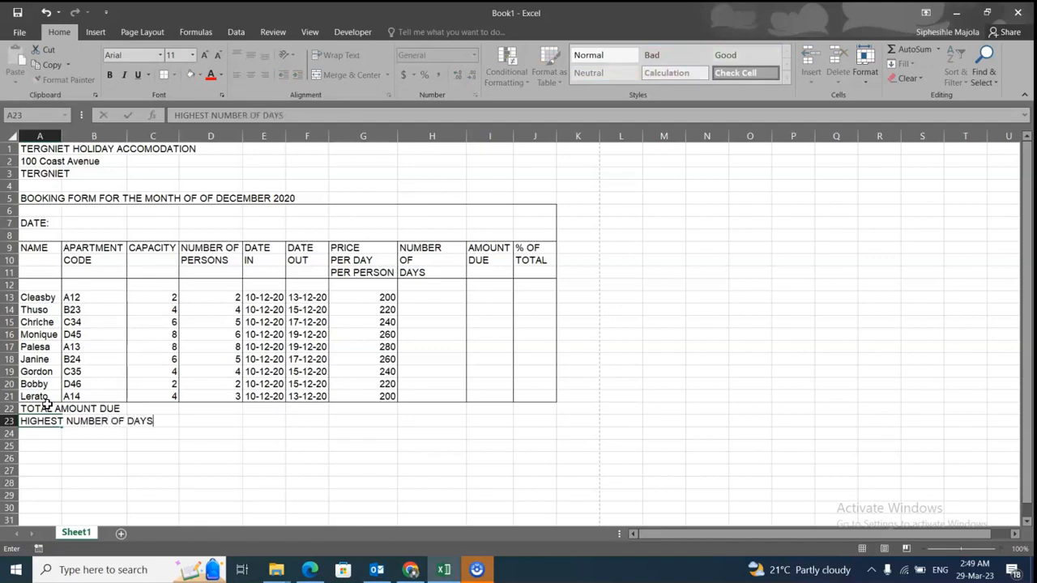
key("Return")
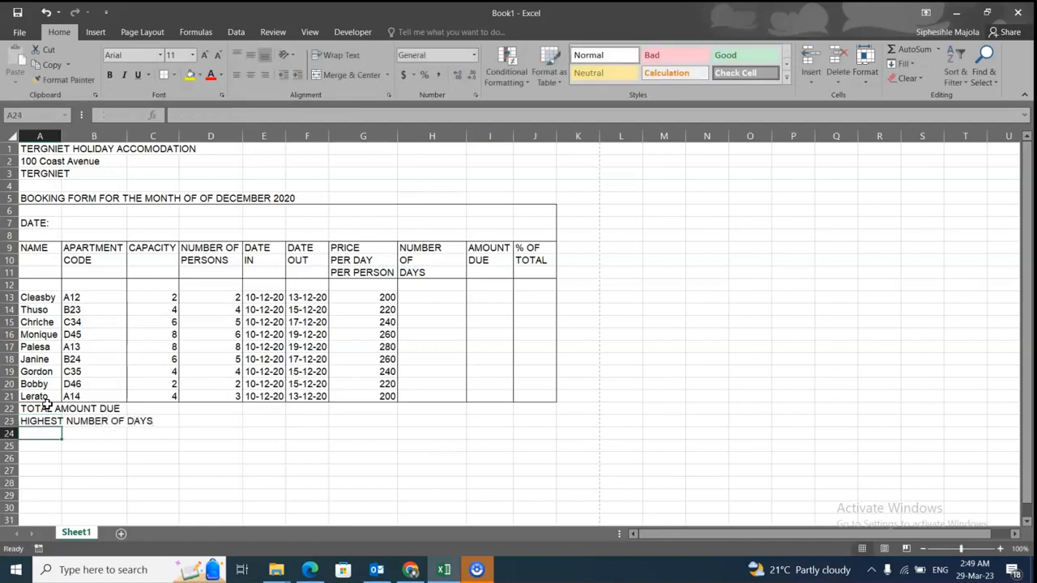
type("LOWEST PRICE PER PERSON")
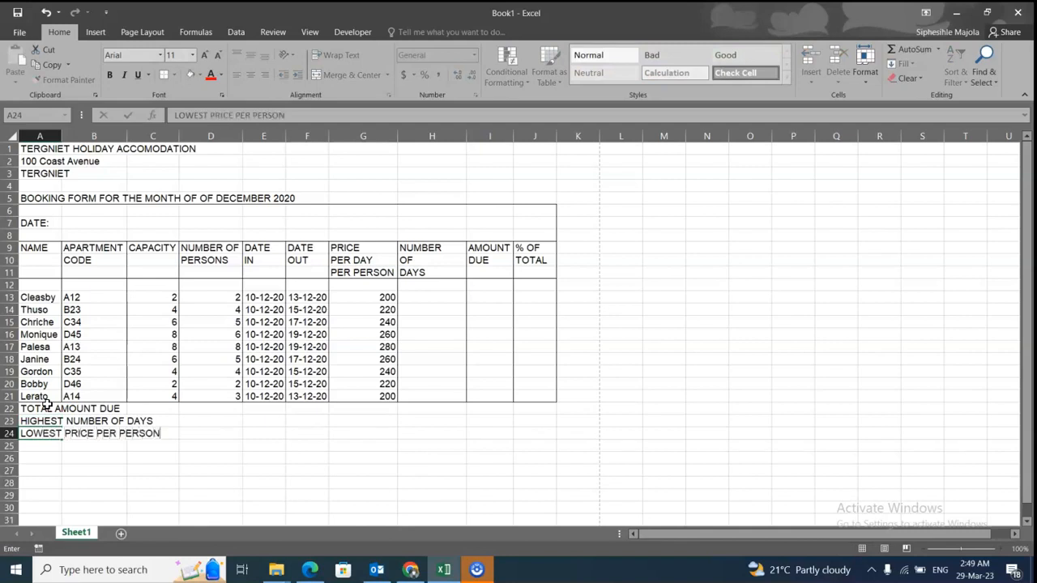
key("Return")
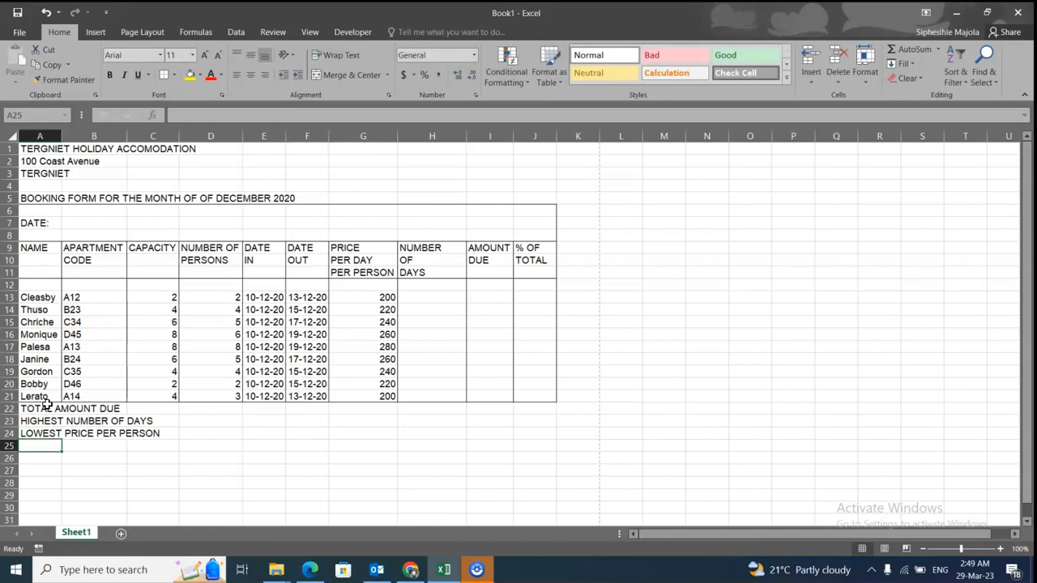
- Enter AVERAGE OF % OF TOTAL in cell A25 and compare the label with the PDF layout
type("ARAGE")
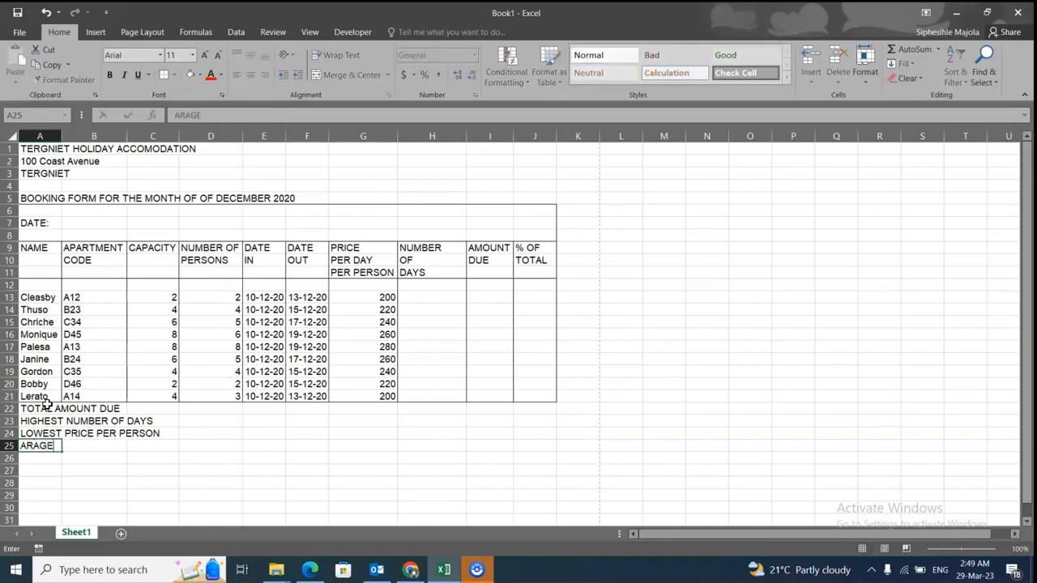
type("RAGE")
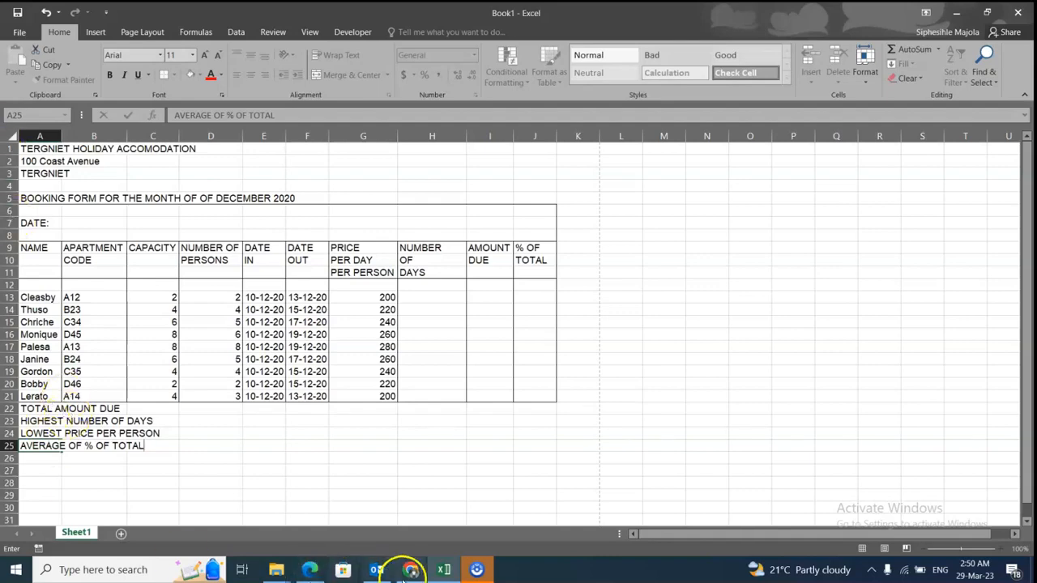
left_click(310, 569)
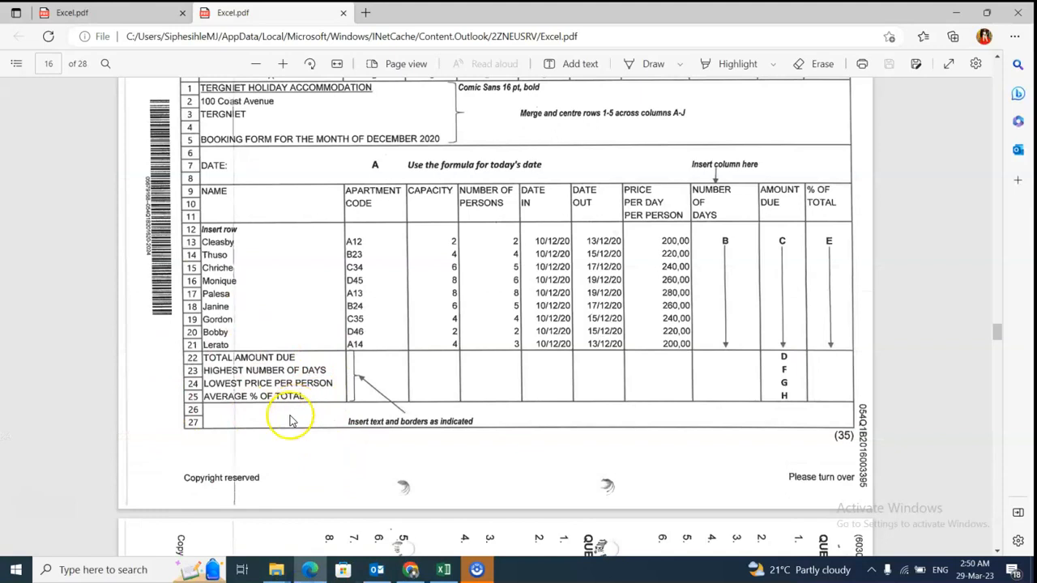
left_click(443, 569)
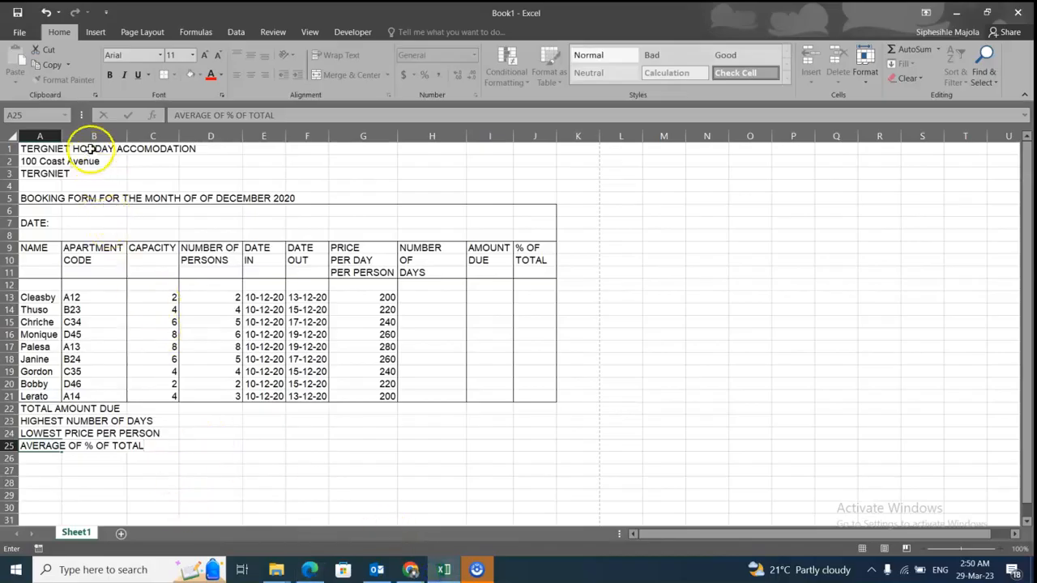
- Widen column A just enough to fit the summary labels in rows 22 to 25
left_click(63, 132)
double_click(61, 134)
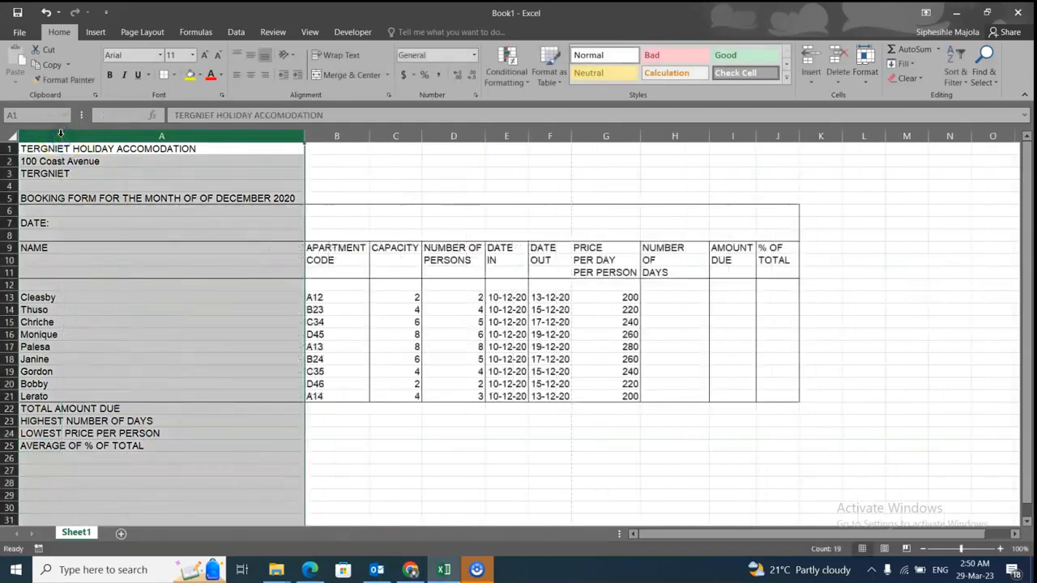
left_click(244, 337)
left_click_drag(303, 136, 166, 162)
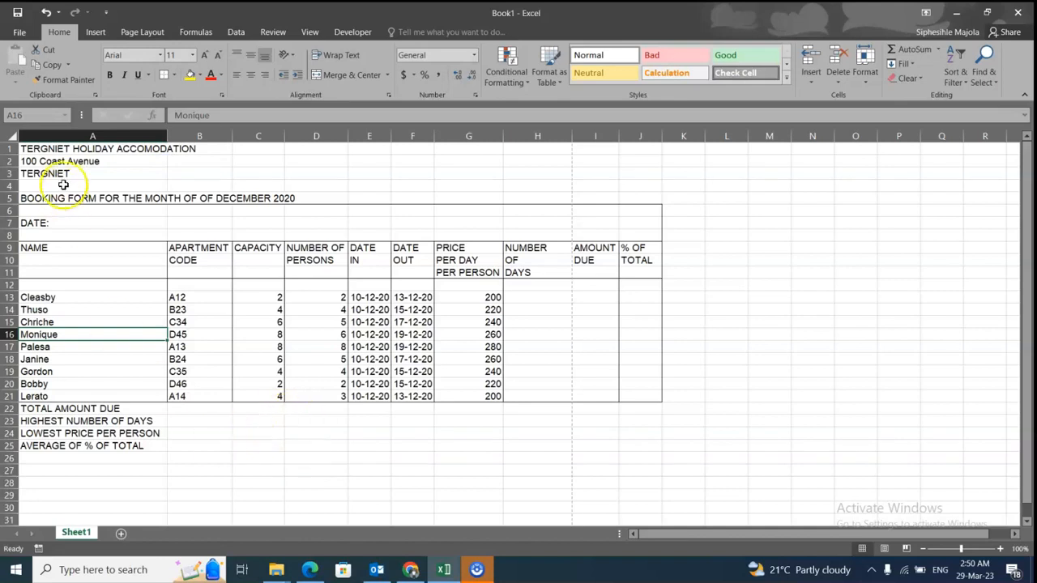
- Look up the title formatting in the PDF and format cell A1 as Comic Sans MS, 16 pt, bold
left_click(70, 148)
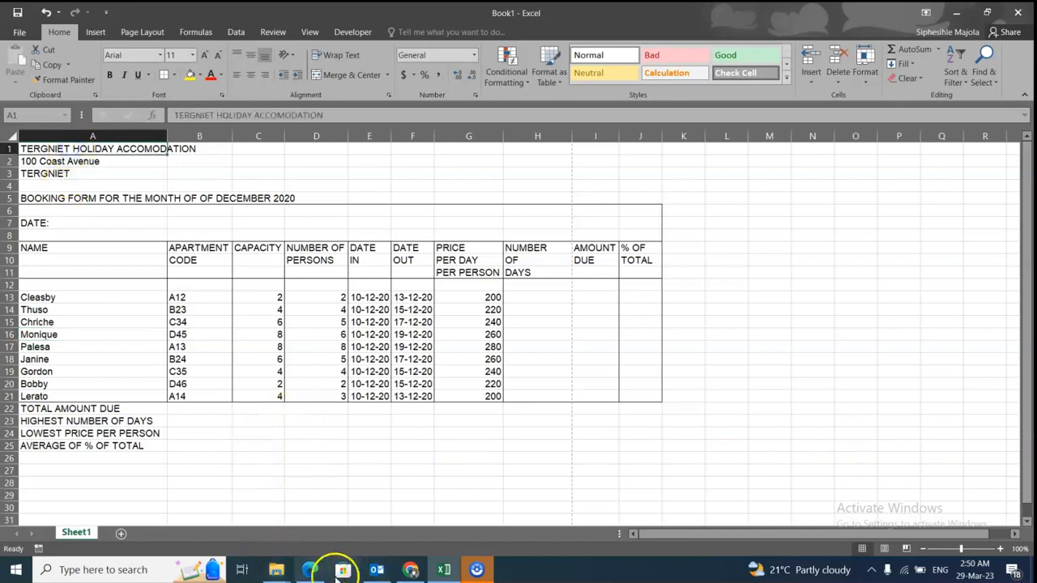
left_click(310, 570)
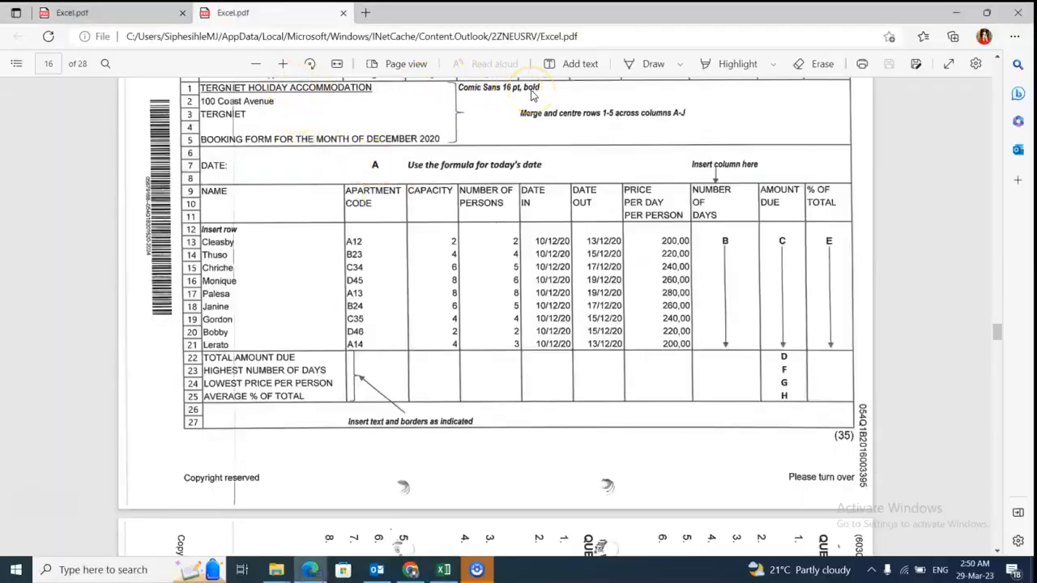
left_click(444, 569)
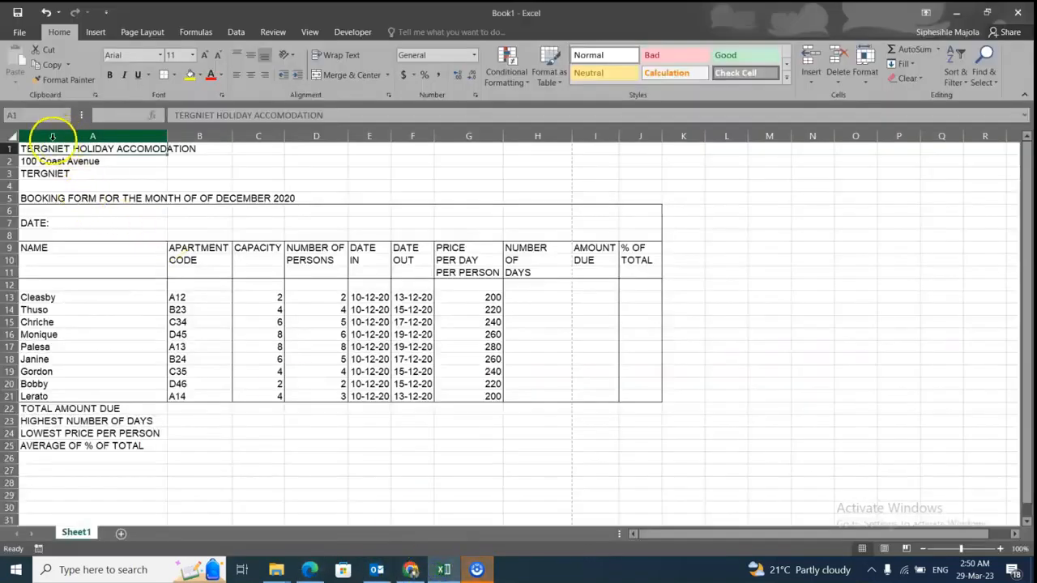
left_click(161, 55)
scroll(198, 321, "down", 6)
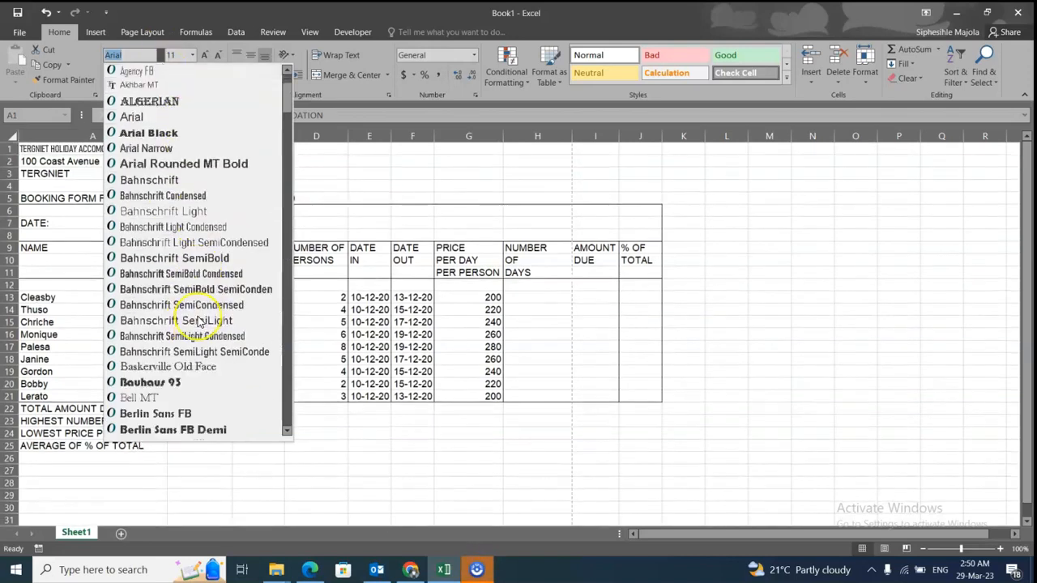
scroll(198, 322, "down", 9)
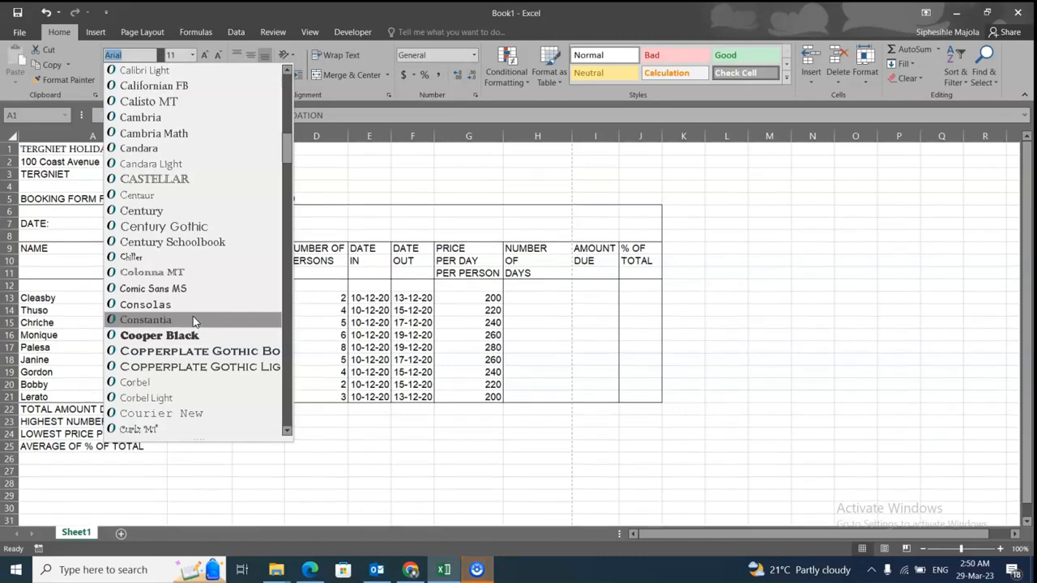
left_click(172, 290)
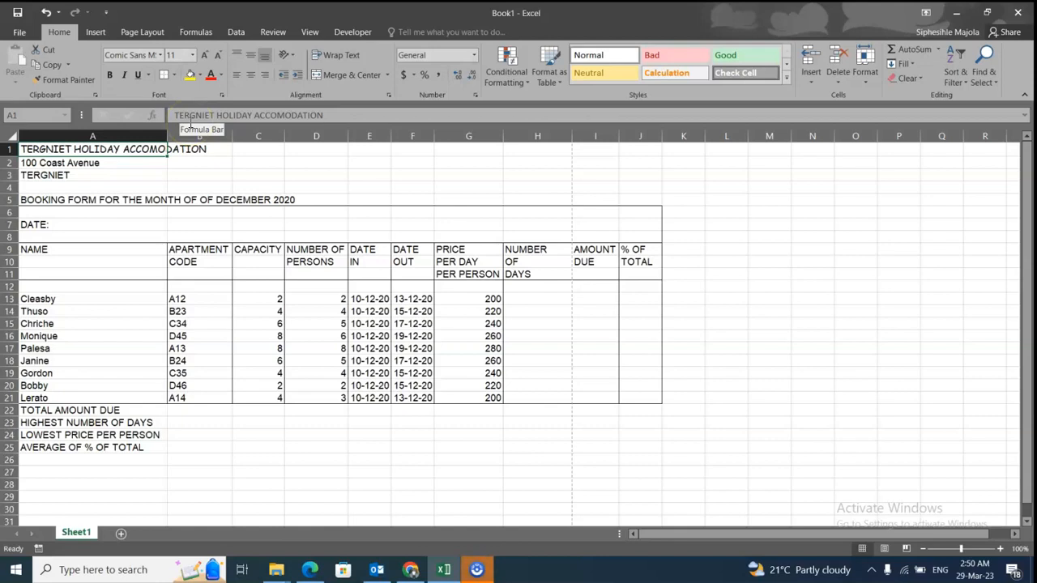
left_click(193, 57)
left_click(176, 143)
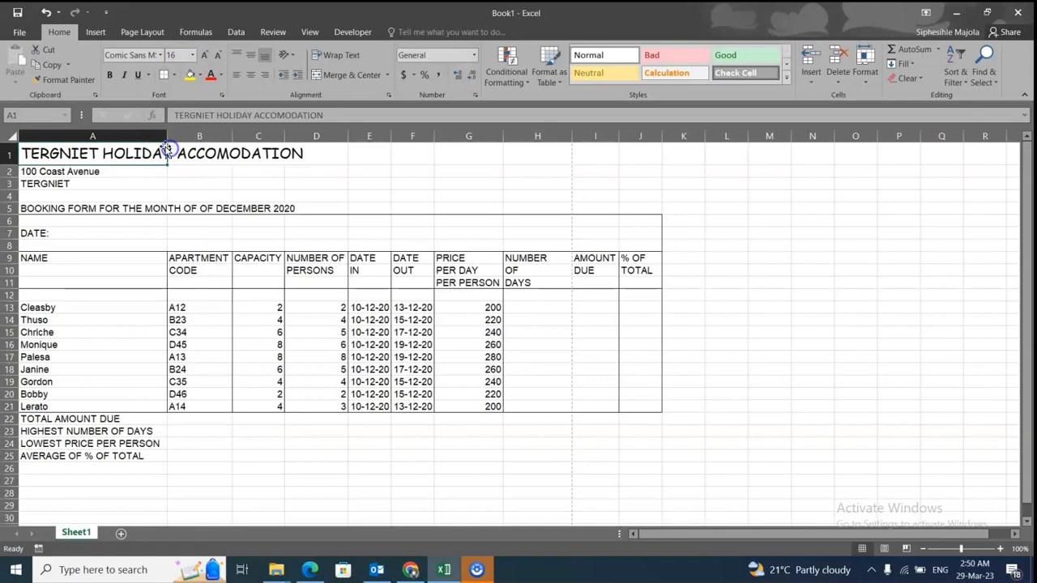
left_click(110, 75)
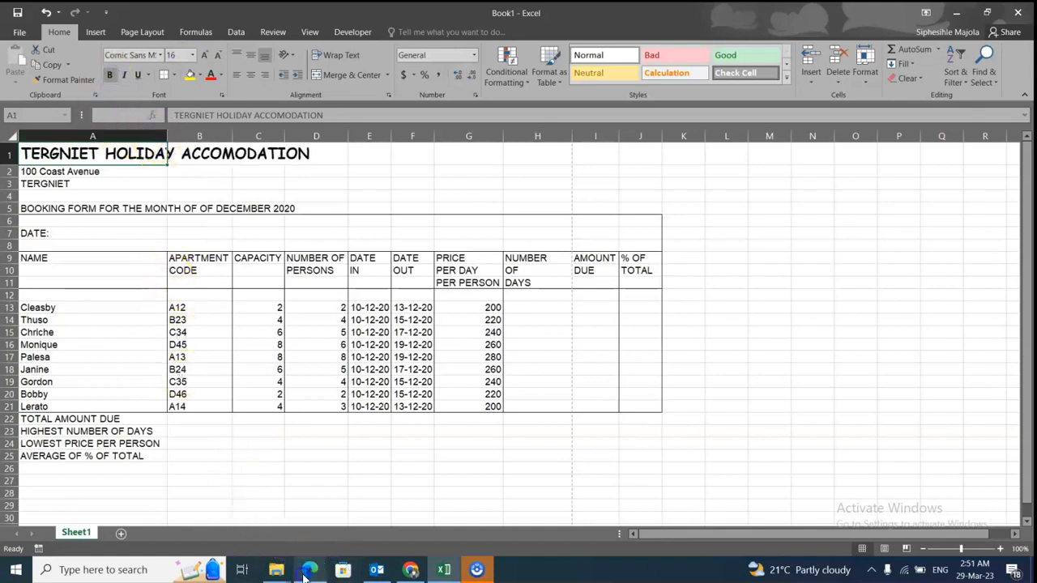
- Check the merge instruction in the PDF, then merge and centre the Excel sheet's title across A1:J1
left_click(309, 571)
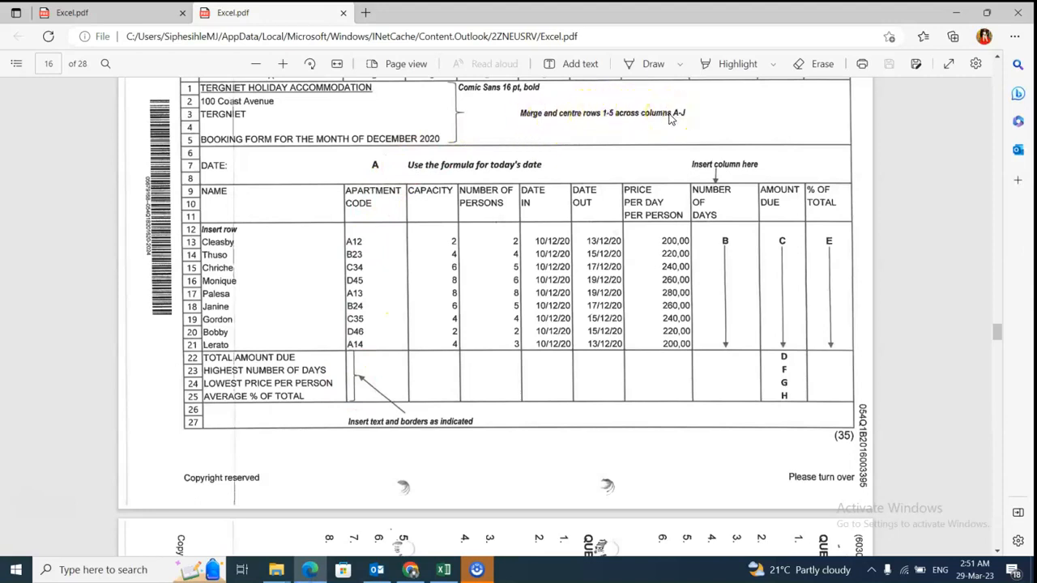
left_click(443, 570)
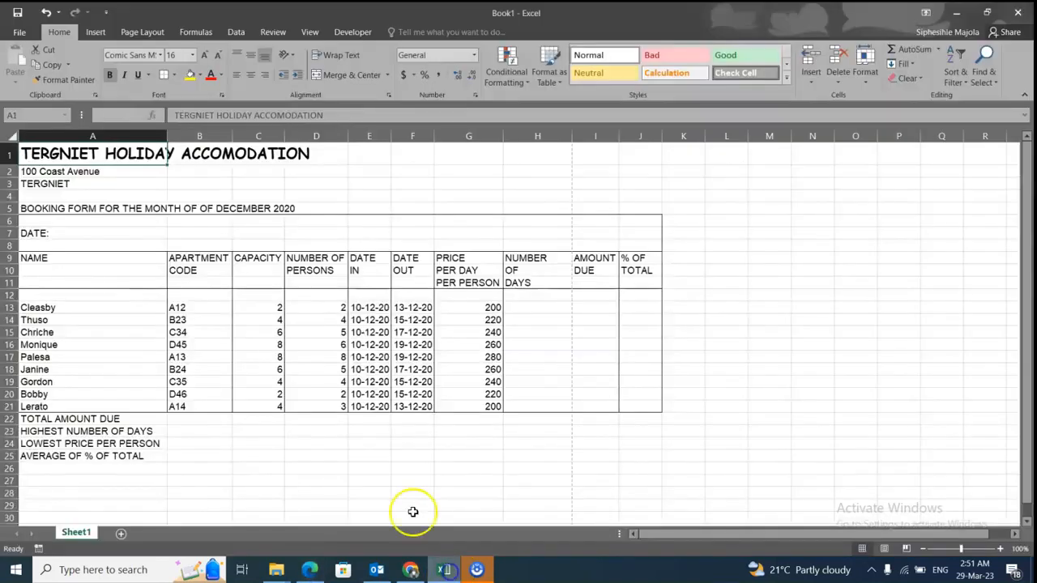
left_click_drag(71, 157, 633, 154)
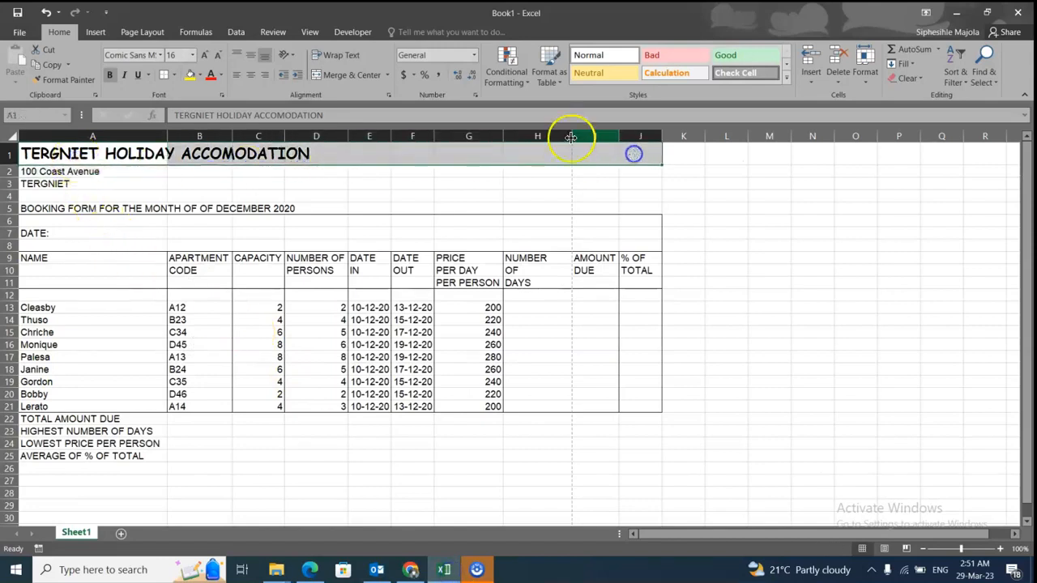
left_click(348, 75)
left_click_drag(97, 171, 640, 171)
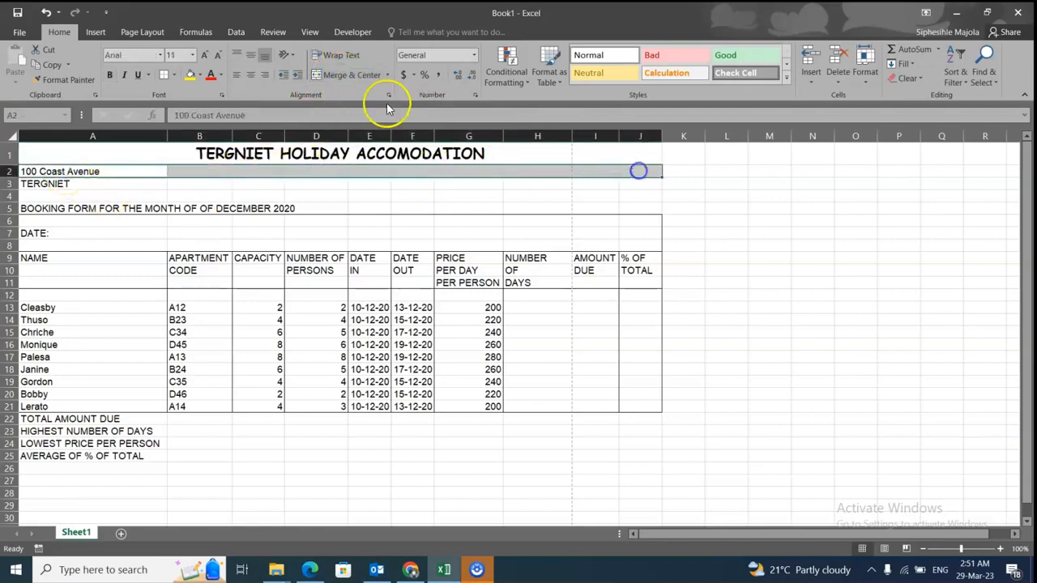
left_click(341, 74)
left_click_drag(49, 185, 623, 175)
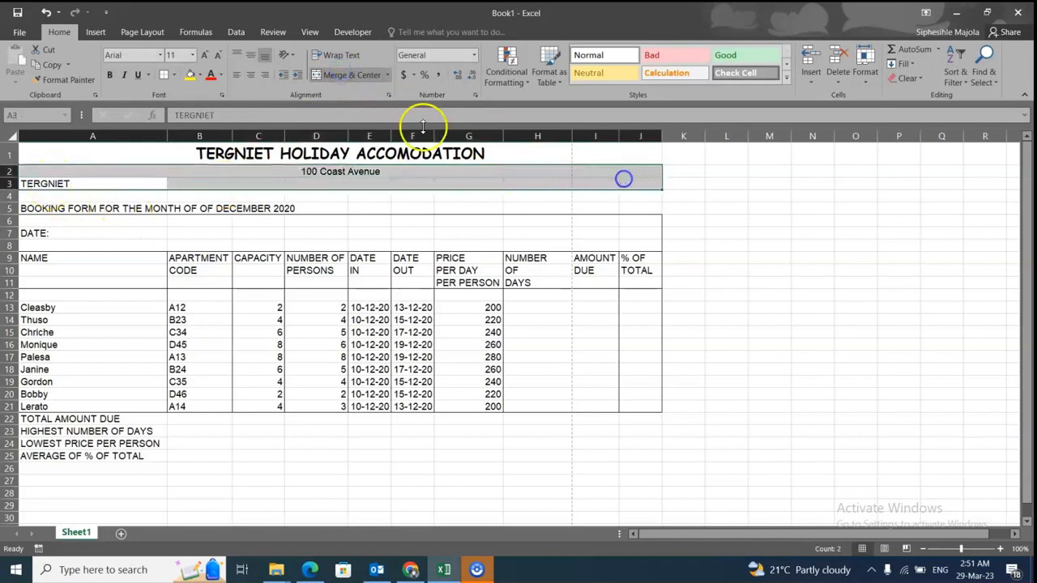
left_click(341, 74)
- Merge and centre the booking form heading in row 5 across columns A to J
left_click_drag(46, 210, 634, 207)
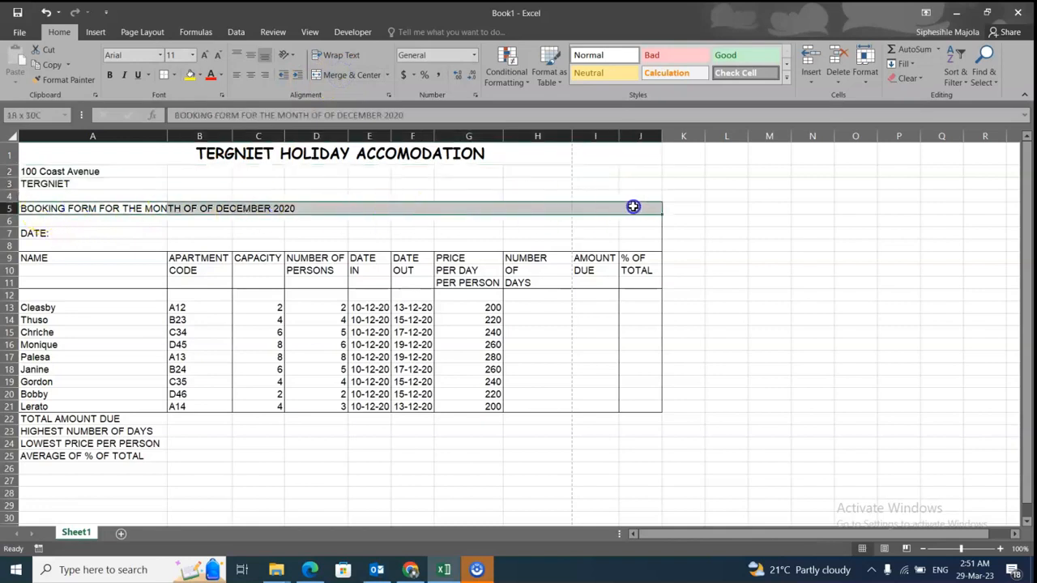
left_click(341, 75)
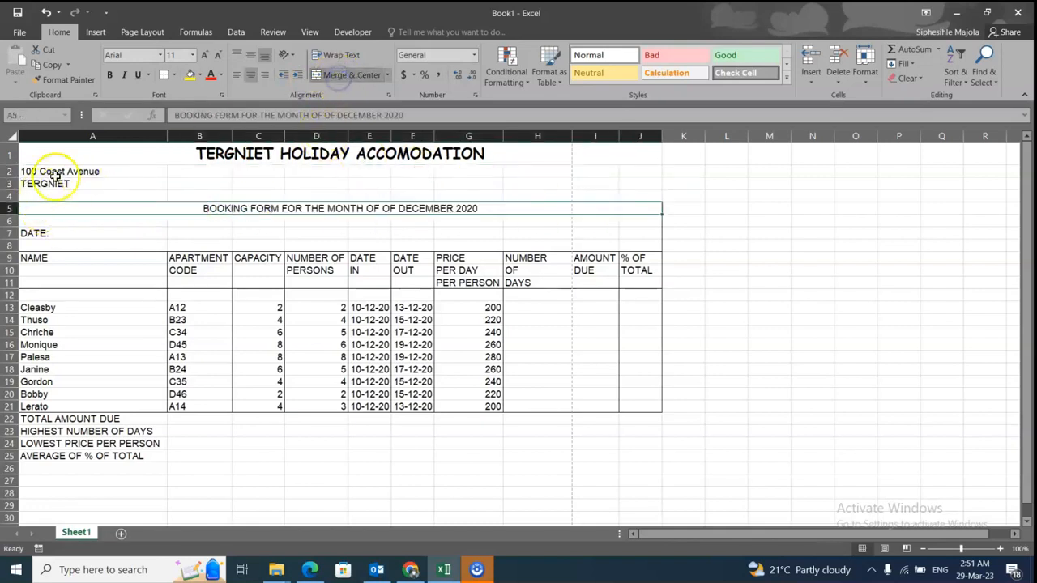
- Merge and centre the address line in row 2 and TERGNIET in row 3 separately across columns A to I
left_click_drag(64, 175, 595, 176)
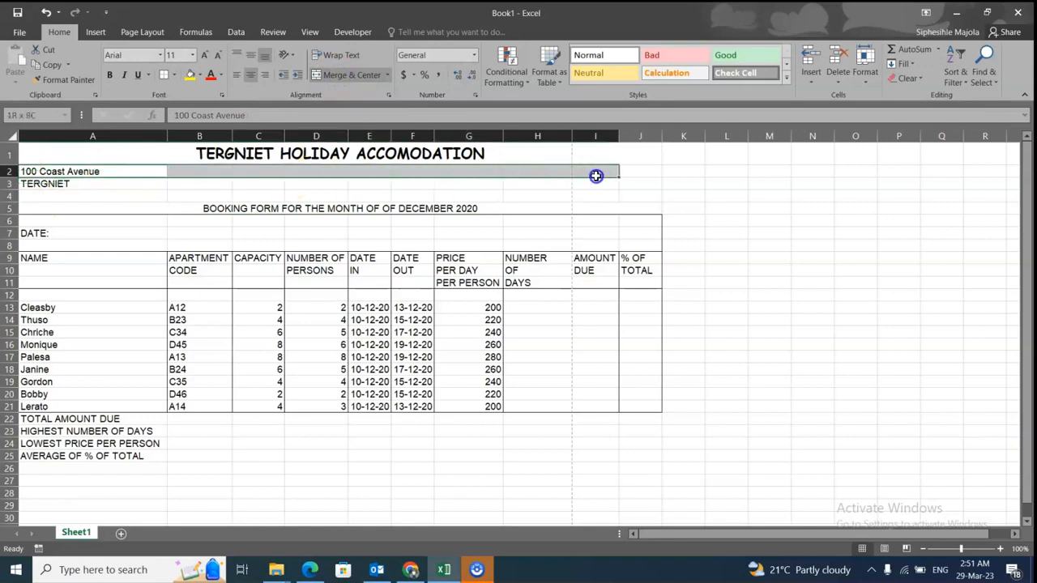
left_click(315, 74)
mouse_move(60, 178)
left_mouse_down()
mouse_move(201, 187)
mouse_move(255, 167)
mouse_move(76, 183)
left_mouse_up()
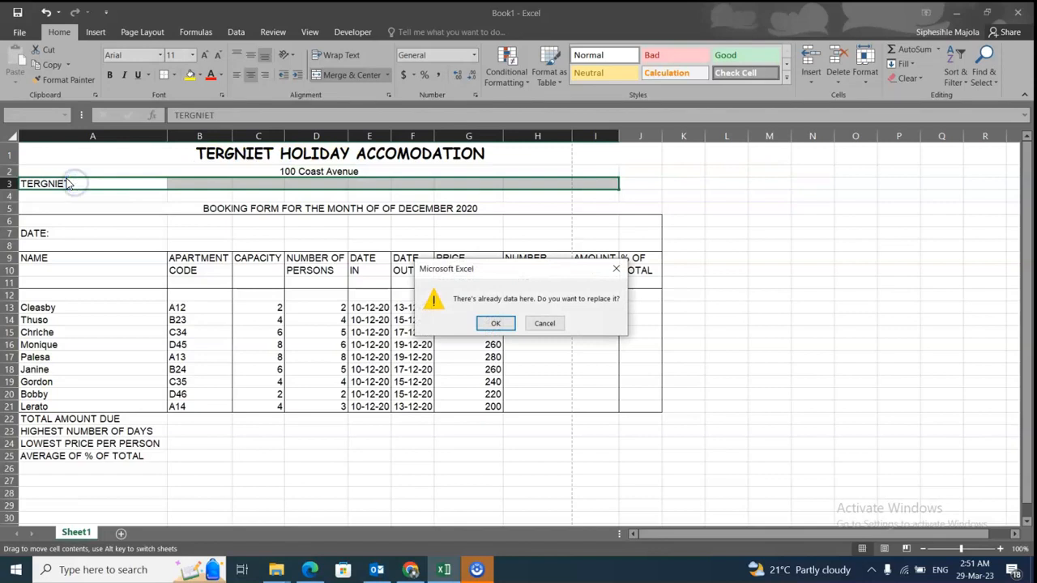
left_click(545, 323)
left_click_drag(102, 183, 591, 179)
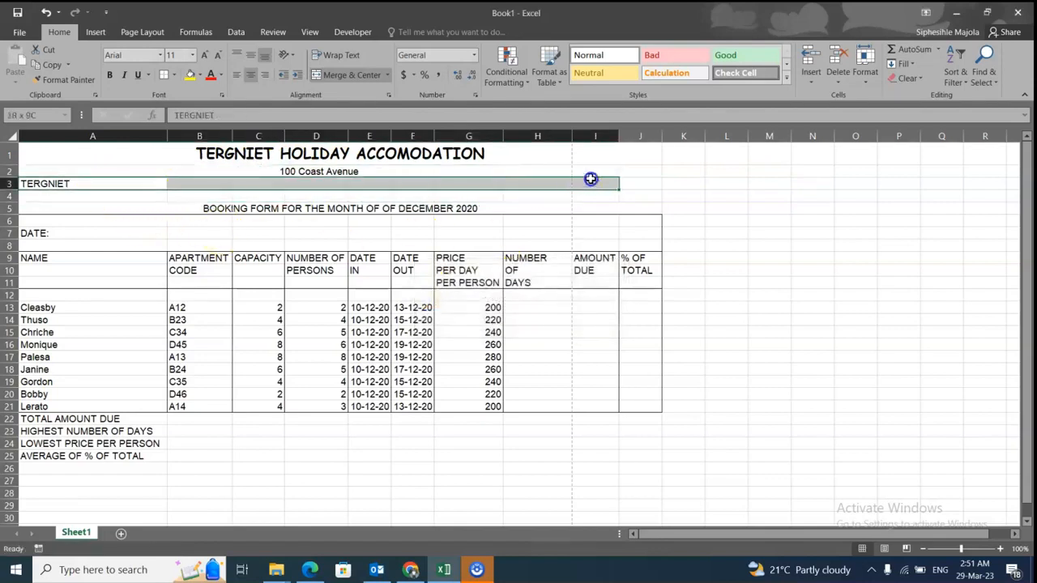
left_click(349, 81)
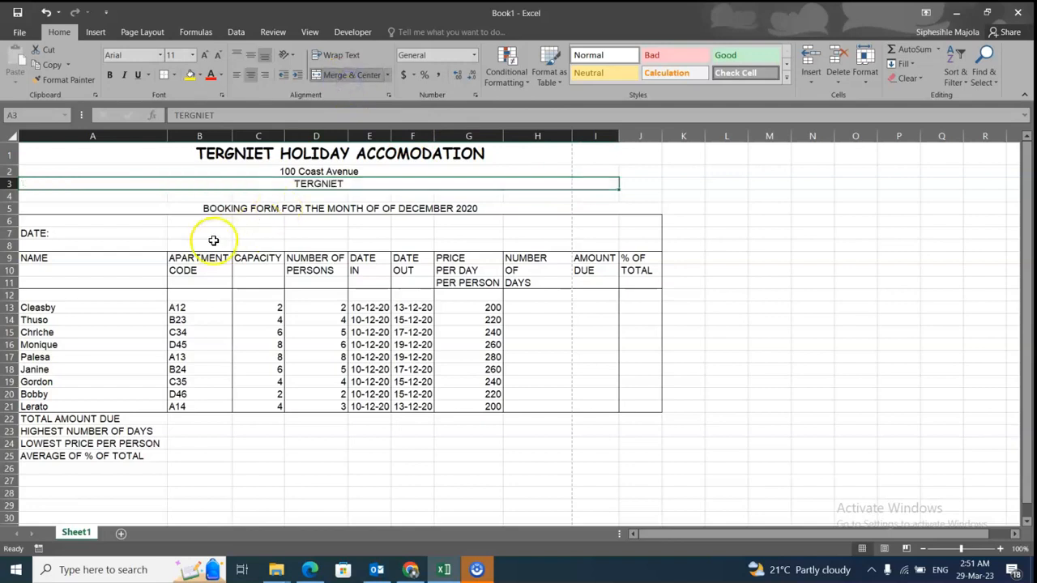
- Merge and centre the empty row 4 across columns A to J
left_click(67, 197)
left_click_drag(67, 197, 620, 192)
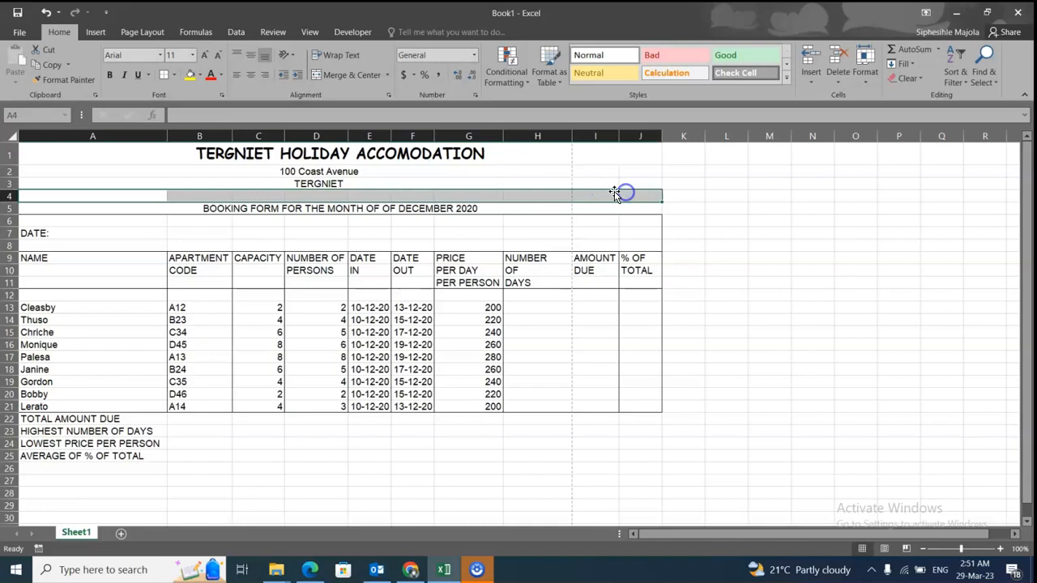
left_click(347, 75)
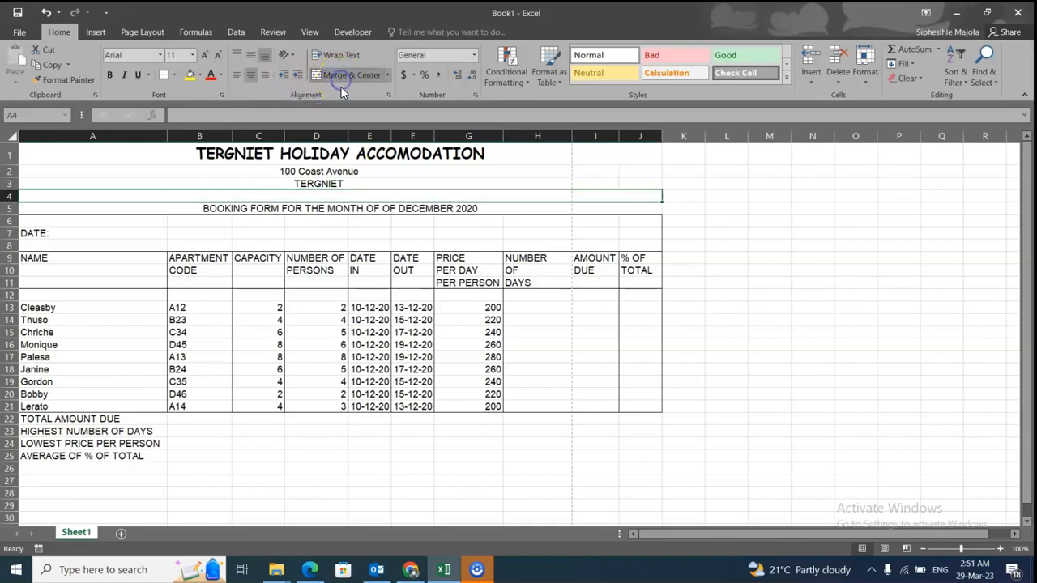
- Redo the merge and centre of row 3 and of row 2 so each spans columns A to J
left_click_drag(183, 181, 644, 181)
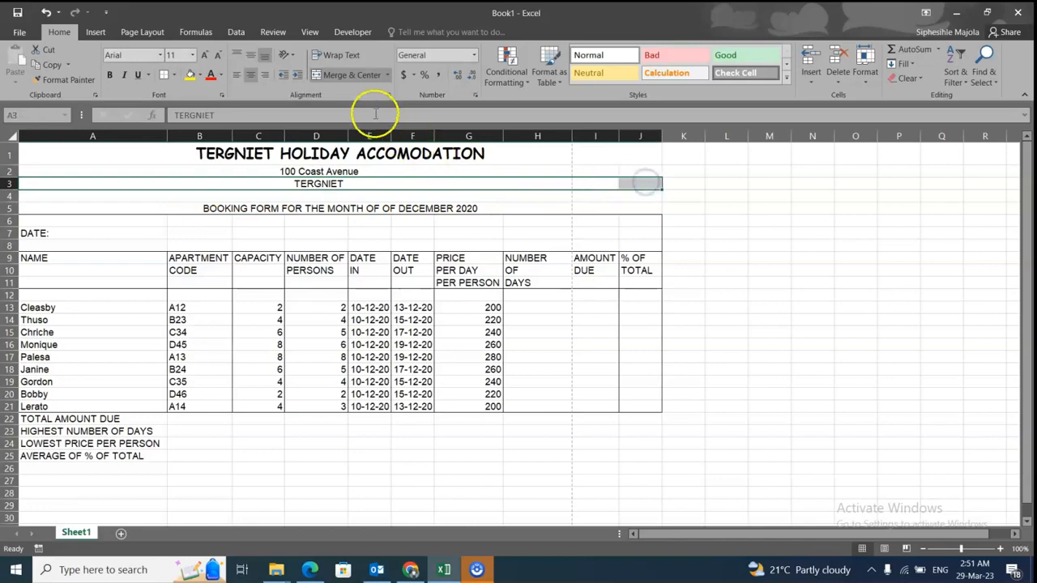
left_click(347, 75)
left_click(347, 76)
left_click_drag(169, 170, 632, 169)
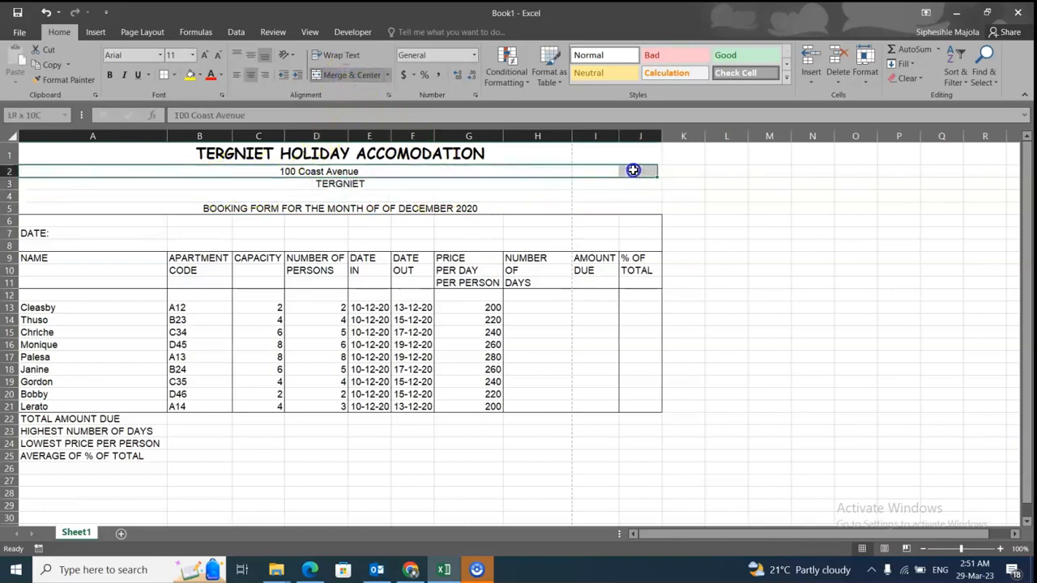
left_click(354, 76)
left_click(354, 76)
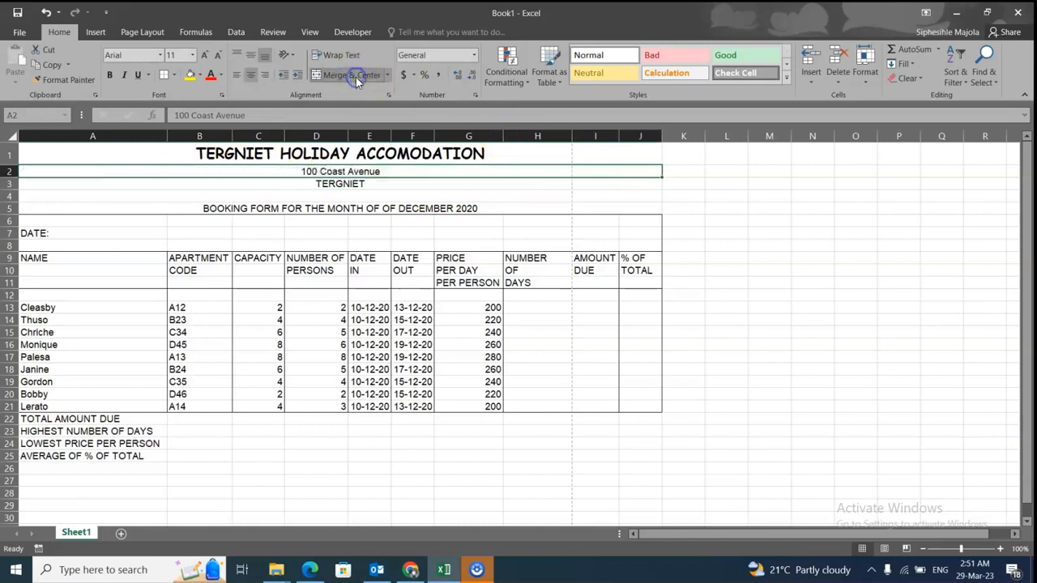
left_click(756, 266)
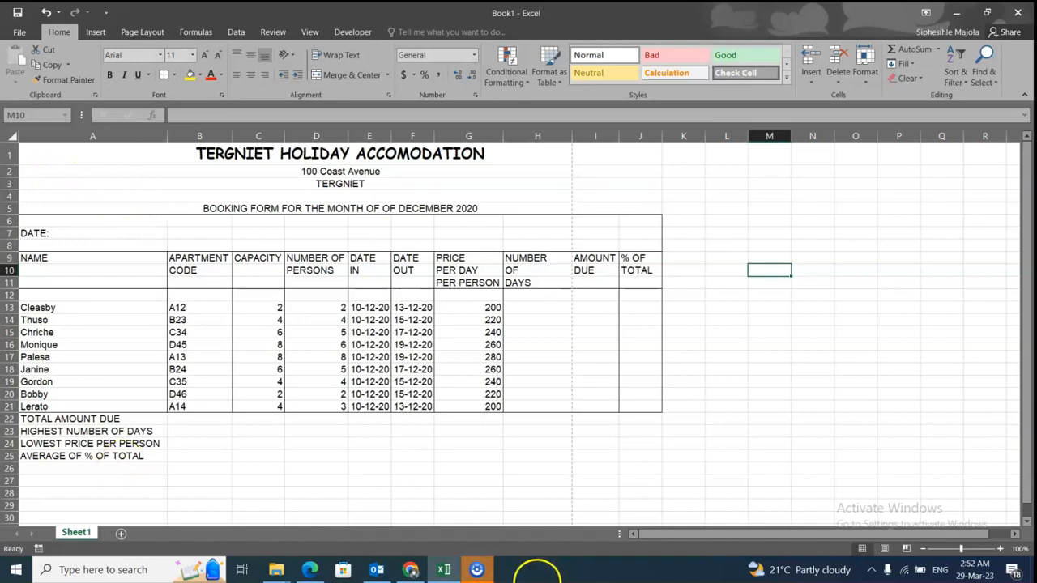
- Consult the PDF's formula instructions and the position of formula A for today's date, then return to Excel
left_click(311, 571)
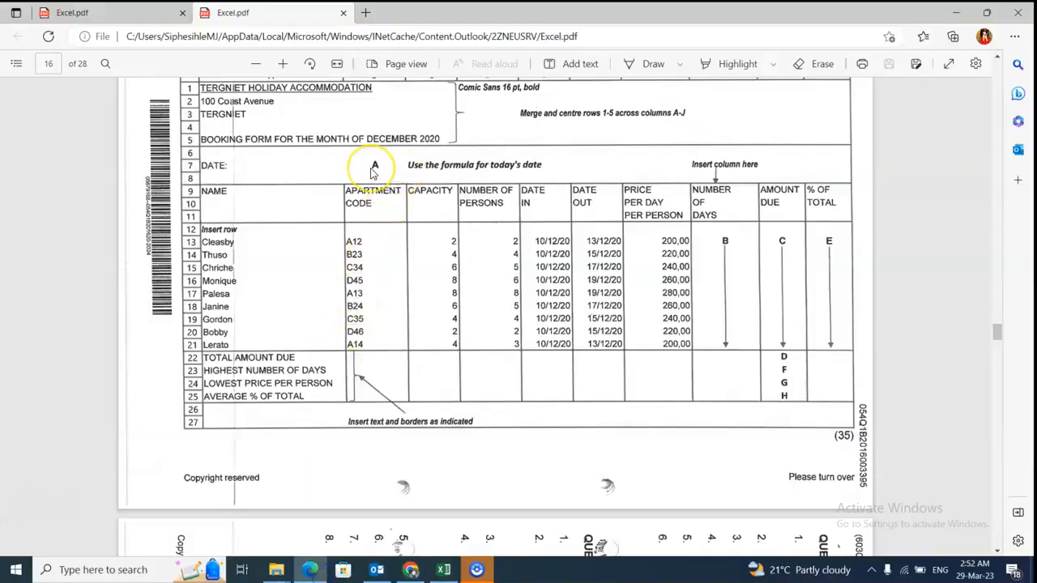
left_click(114, 11)
scroll(514, 292, "up", 10)
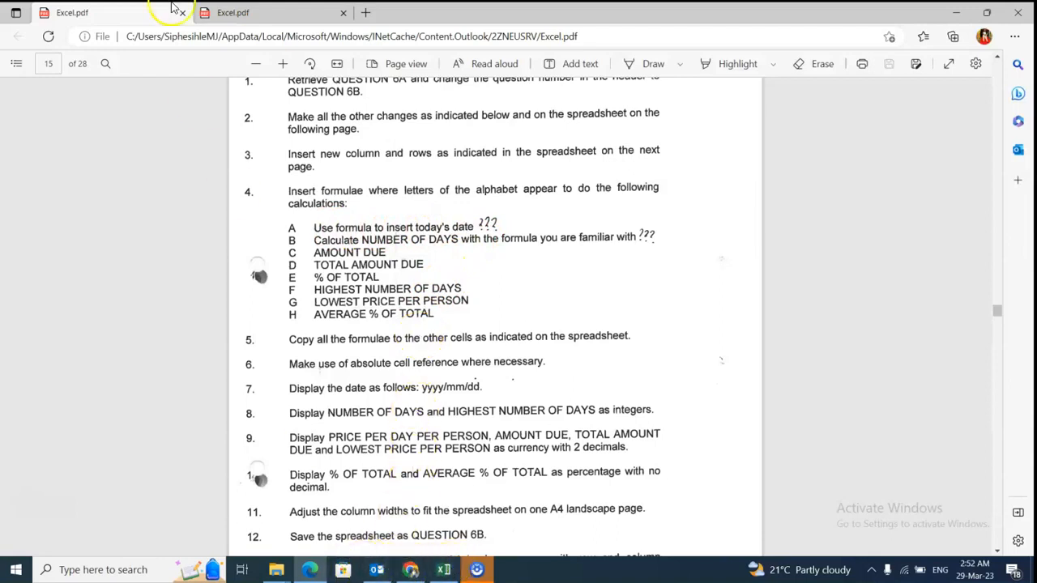
left_click(237, 12)
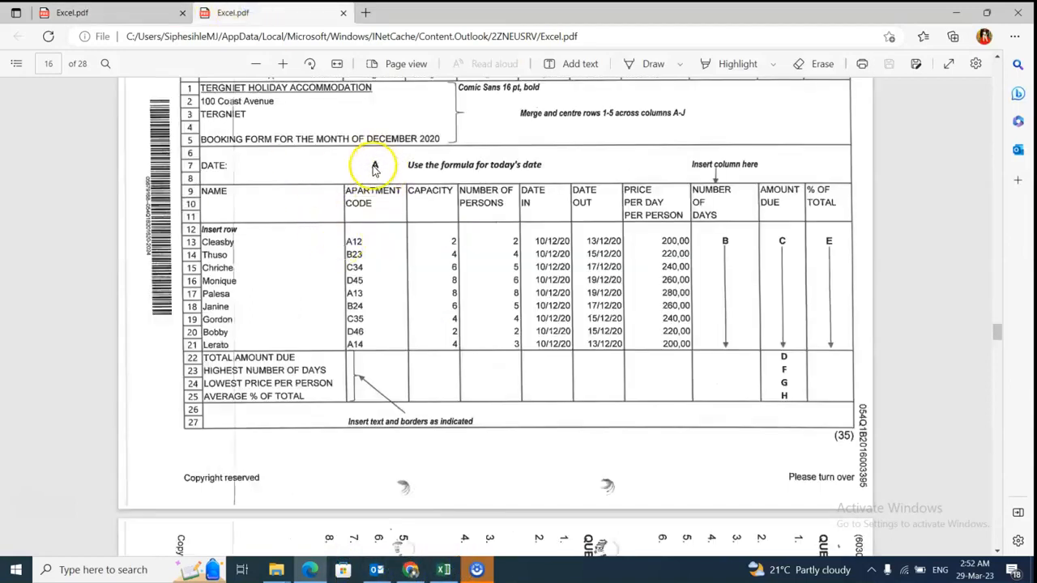
left_click(443, 570)
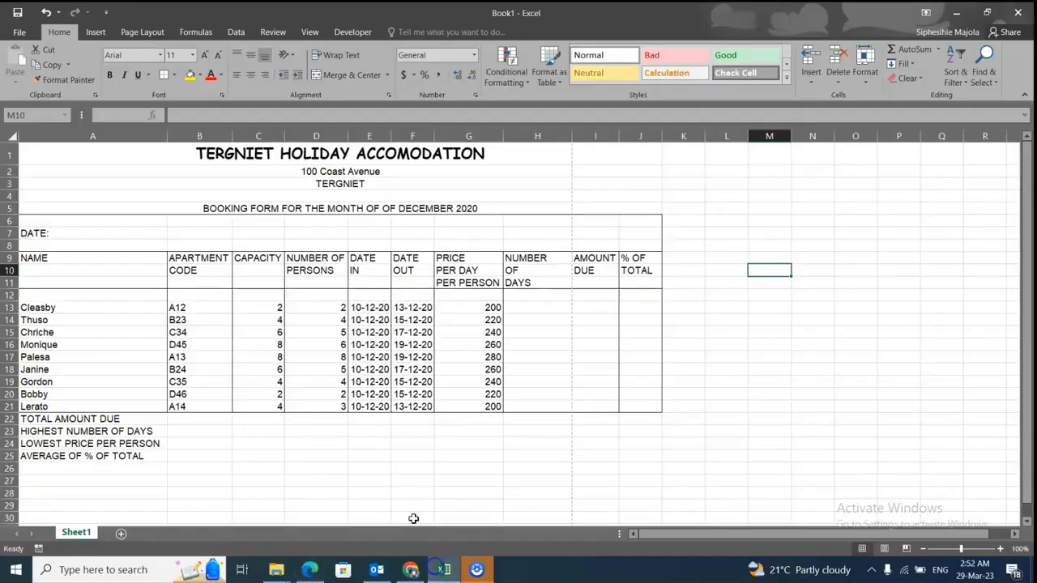
- Enter the formula =TODAY() in cell B7 beside the DATE label and check it against the system date
left_click(181, 233)
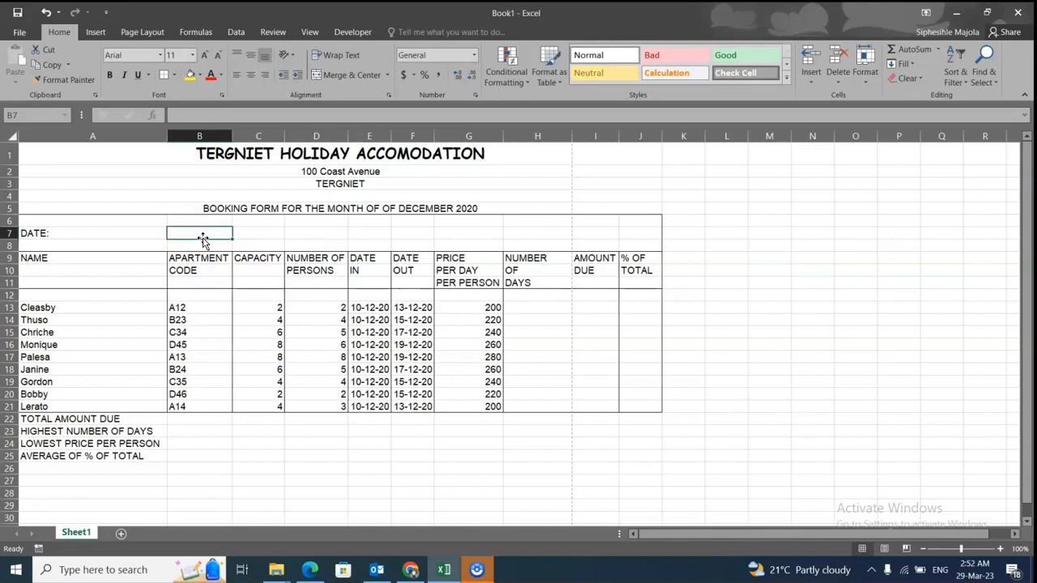
type("=")
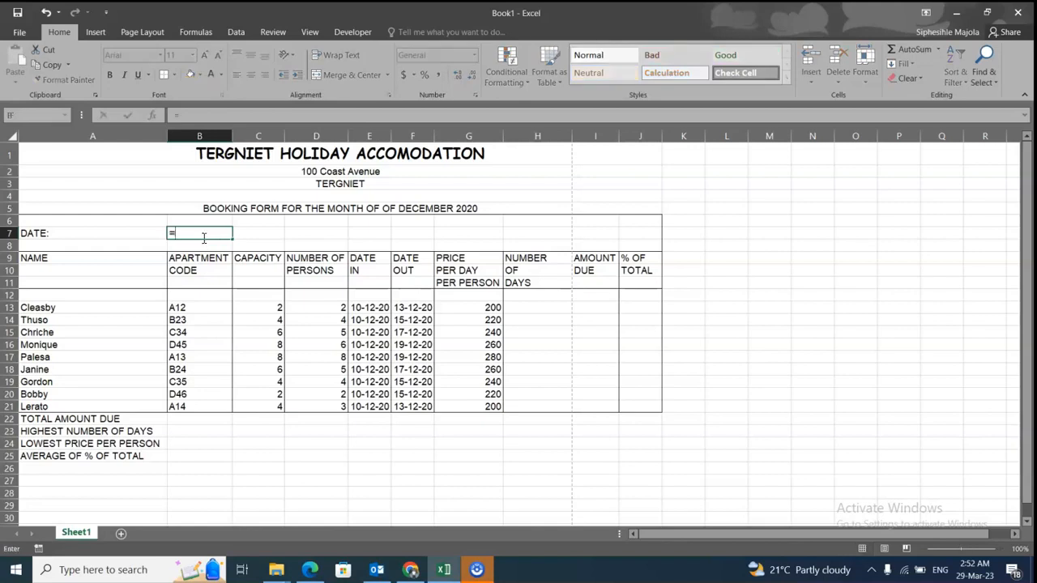
type("TODAY(")
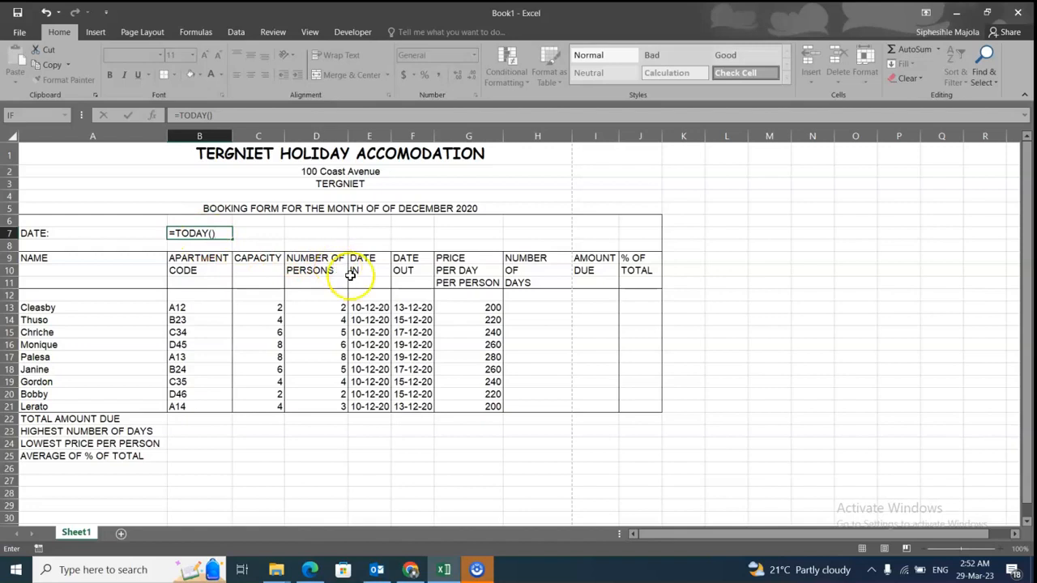
key("Return")
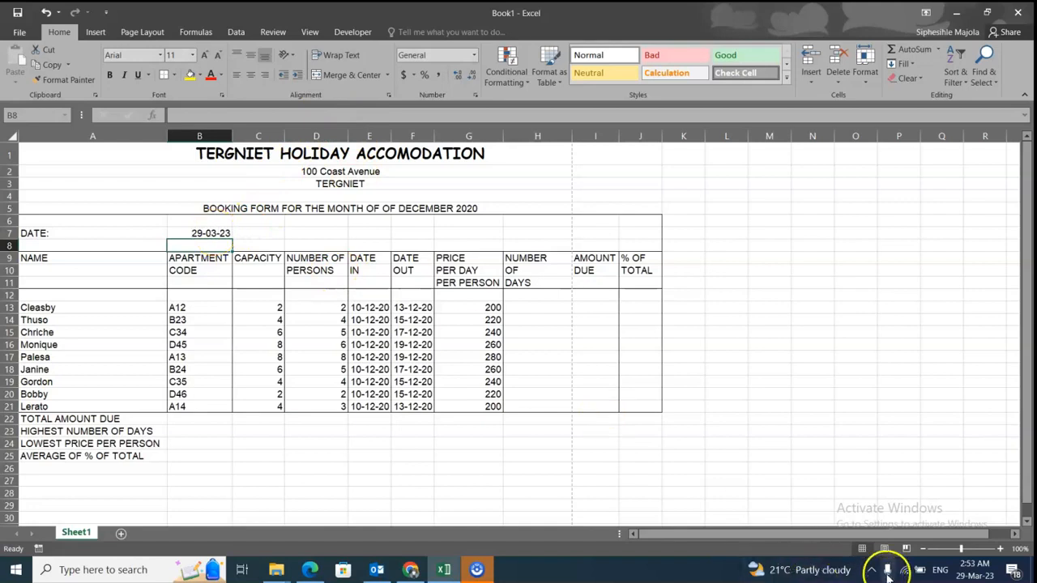
mouse_move(979, 581)
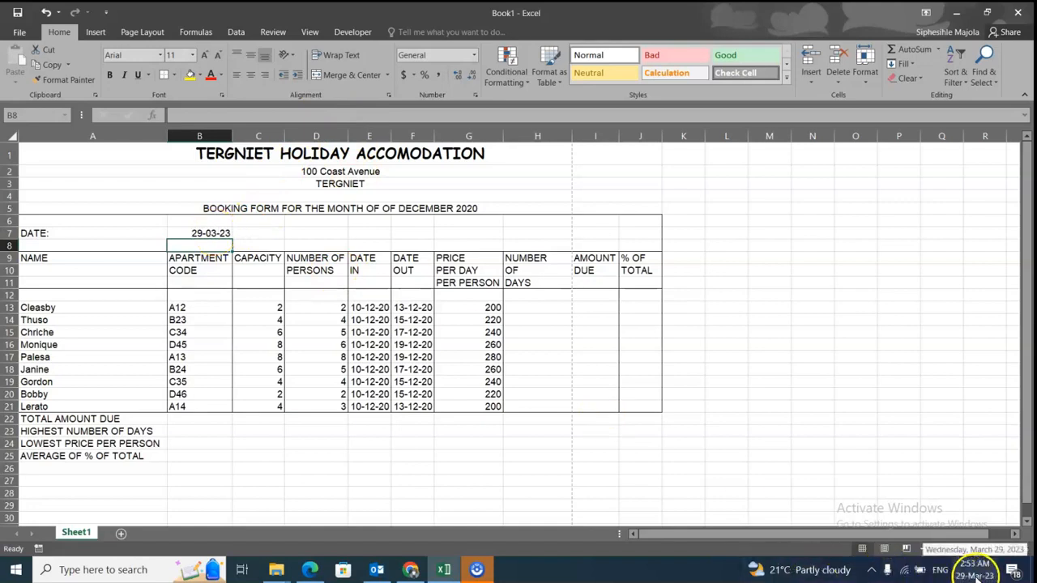
left_click(204, 233)
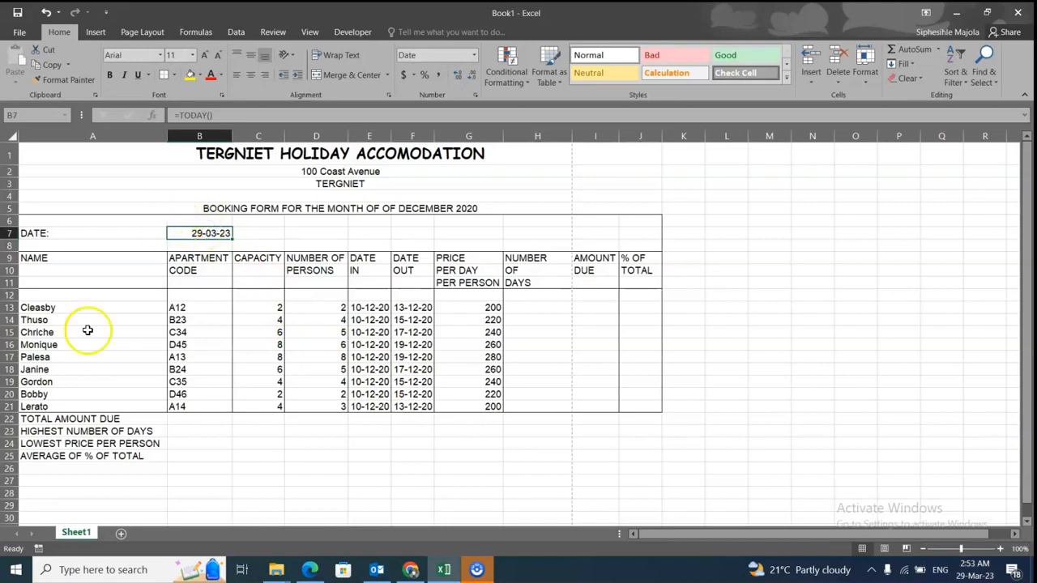
left_click(218, 228)
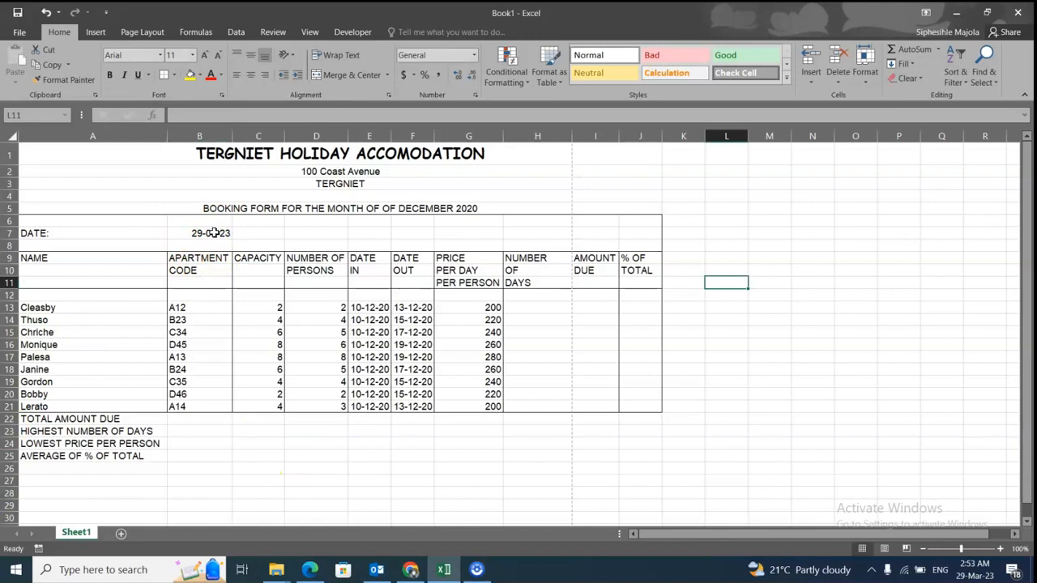
left_click(214, 233)
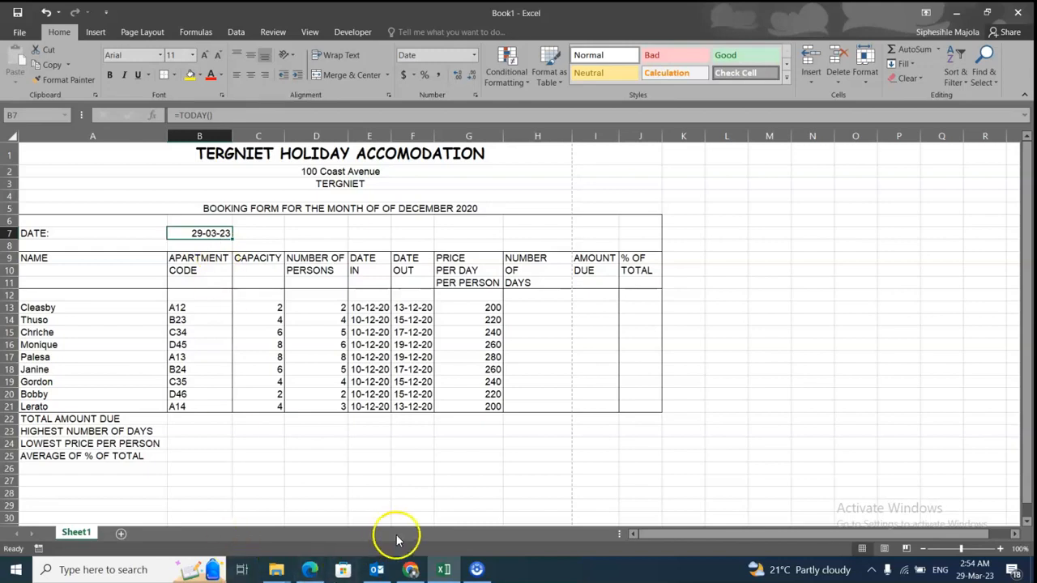
- Consult the PDF's spreadsheet layout and its instruction for calculating NUMBER OF DAYS, then return to Excel
mouse_move(308, 571)
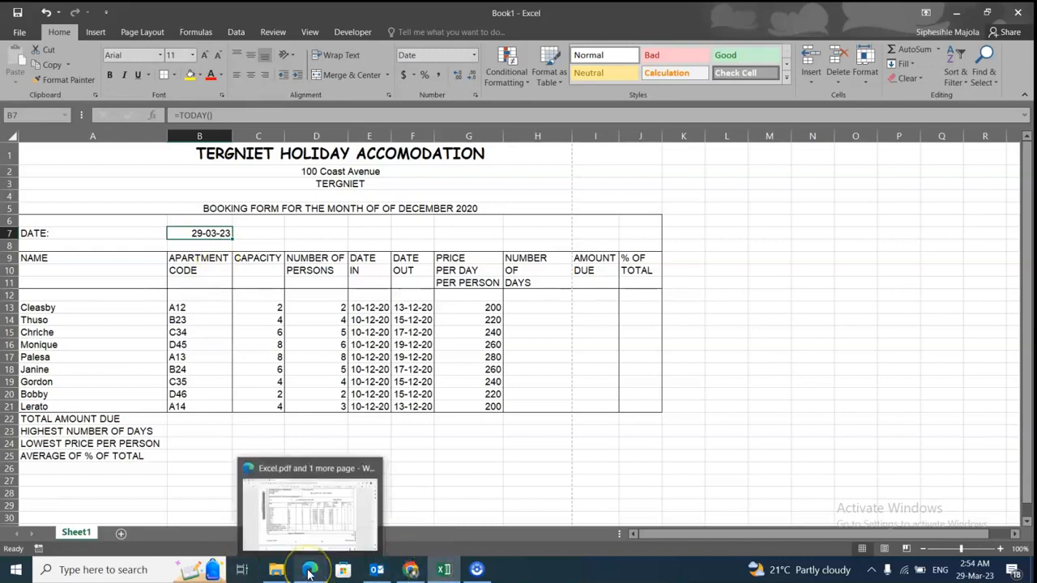
left_click(305, 571)
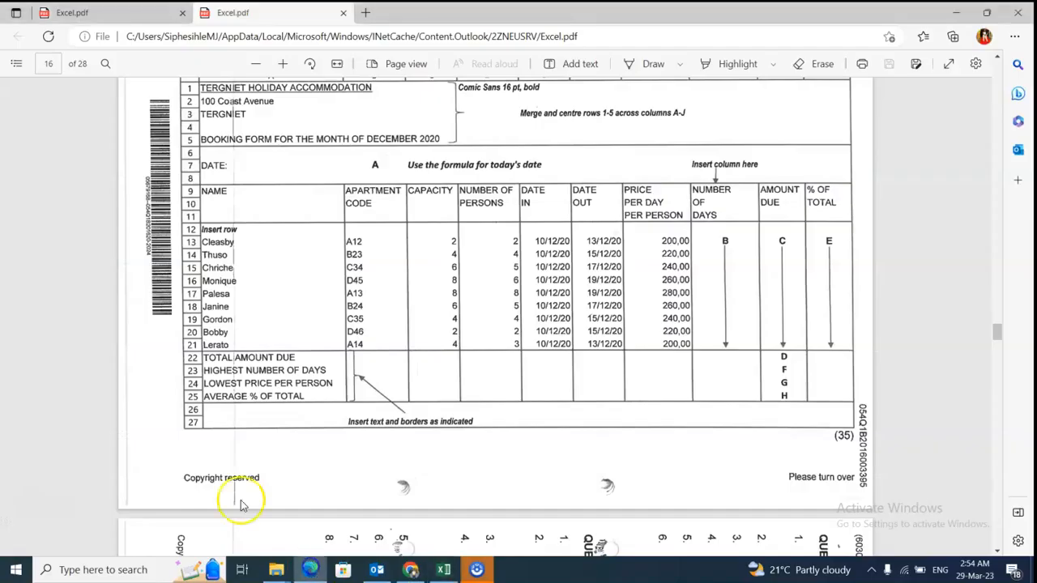
left_click(122, 13)
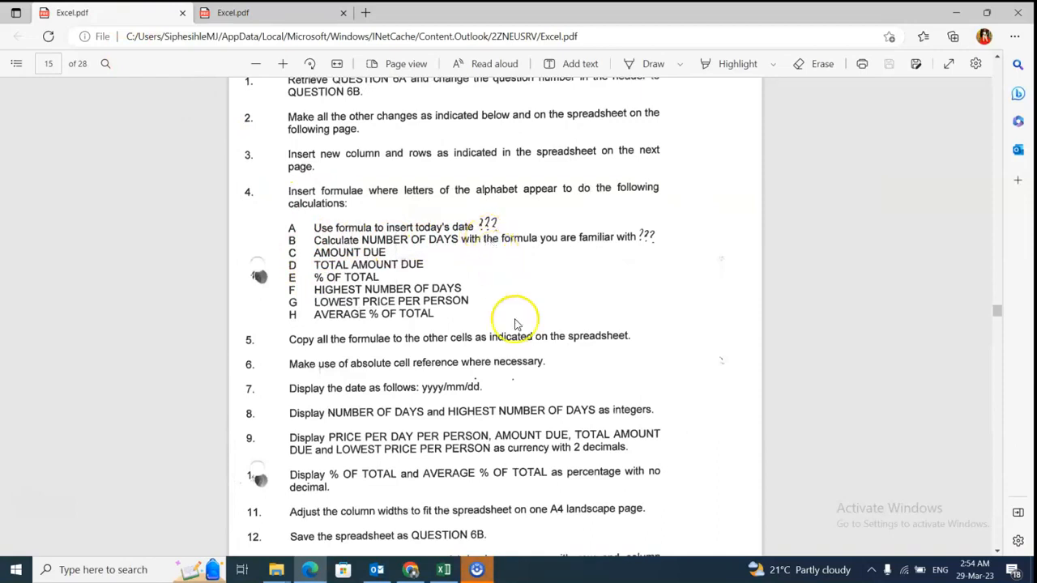
left_click(444, 569)
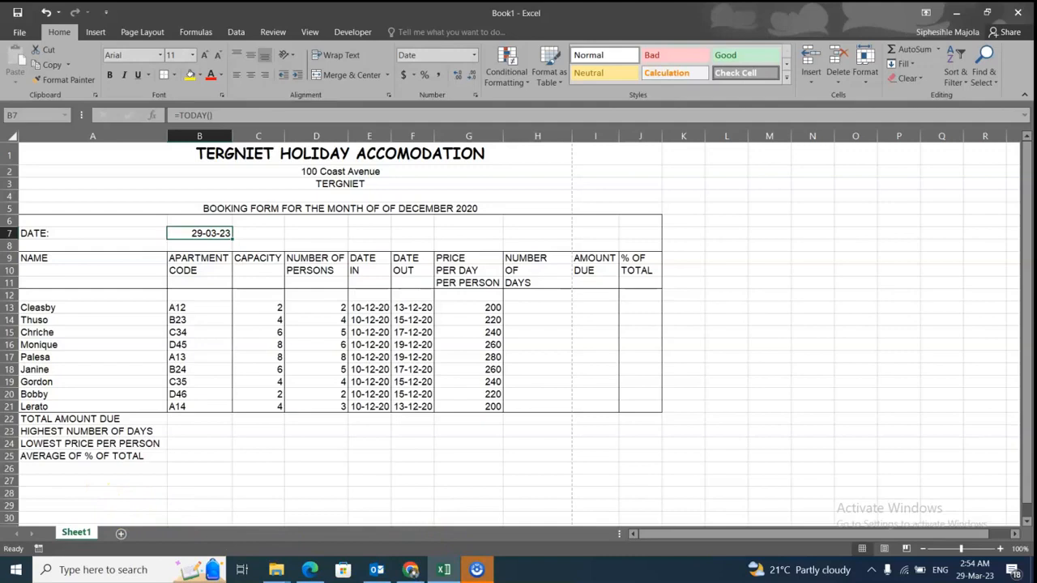
left_click(304, 572)
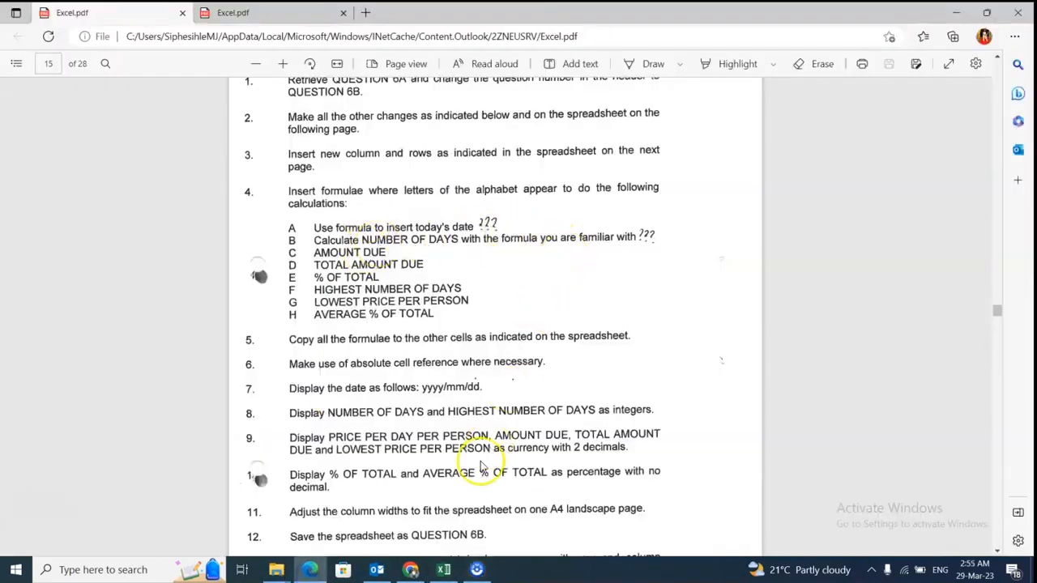
left_click(444, 569)
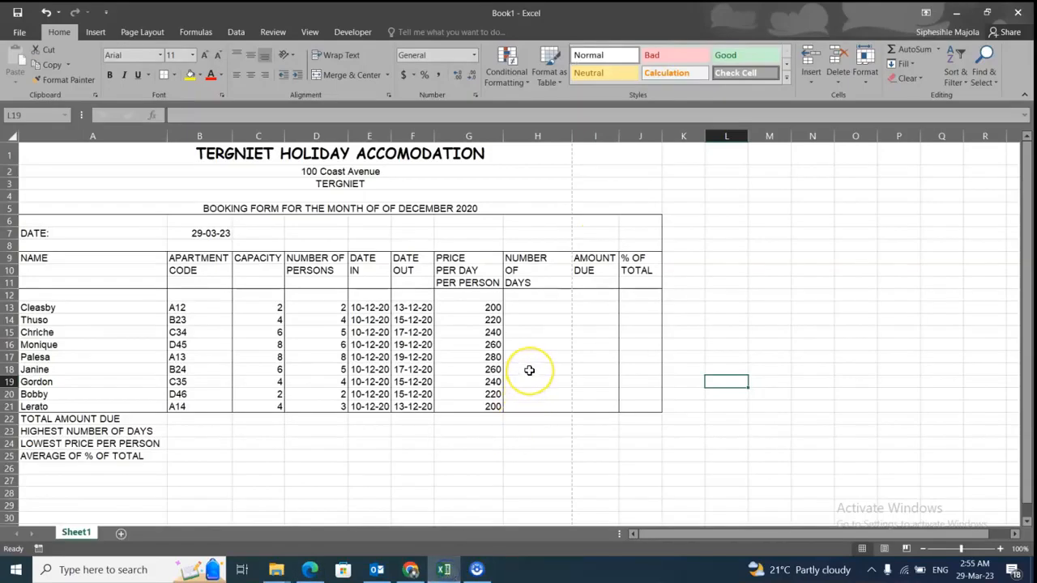
- Try the subtraction formula =F13-E13 in cell H13 for NUMBER OF DAYS, and clear the cell again
left_click(535, 309)
type("=")
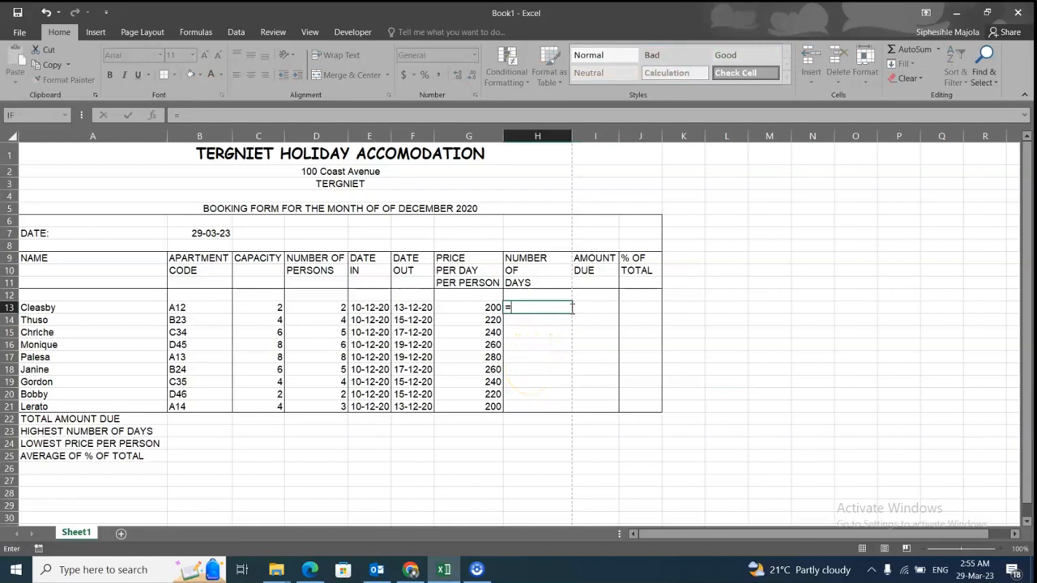
left_click(415, 307)
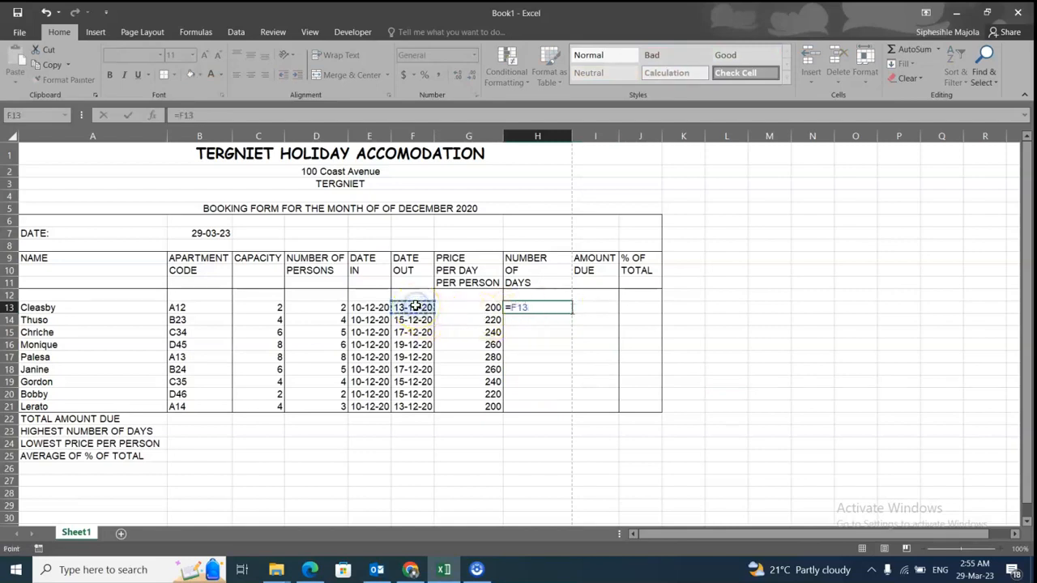
type("-")
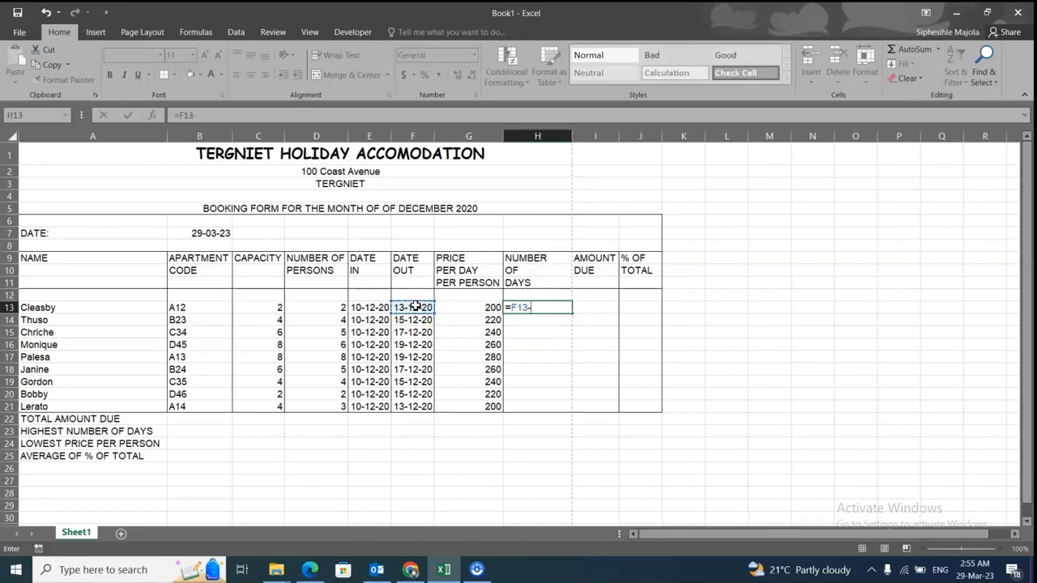
left_click(365, 308)
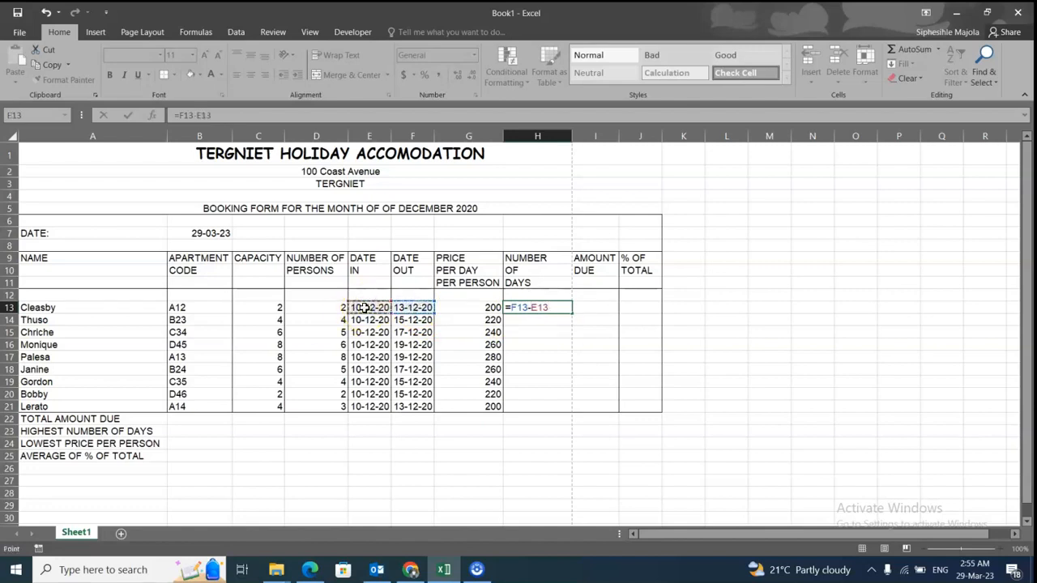
key("Return")
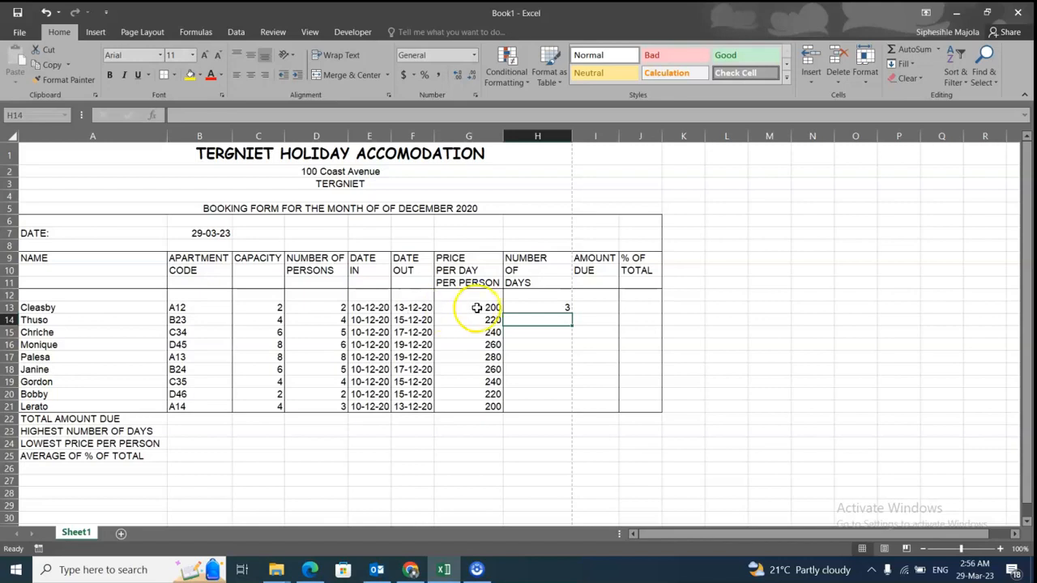
left_click(537, 308)
double_click(539, 311)
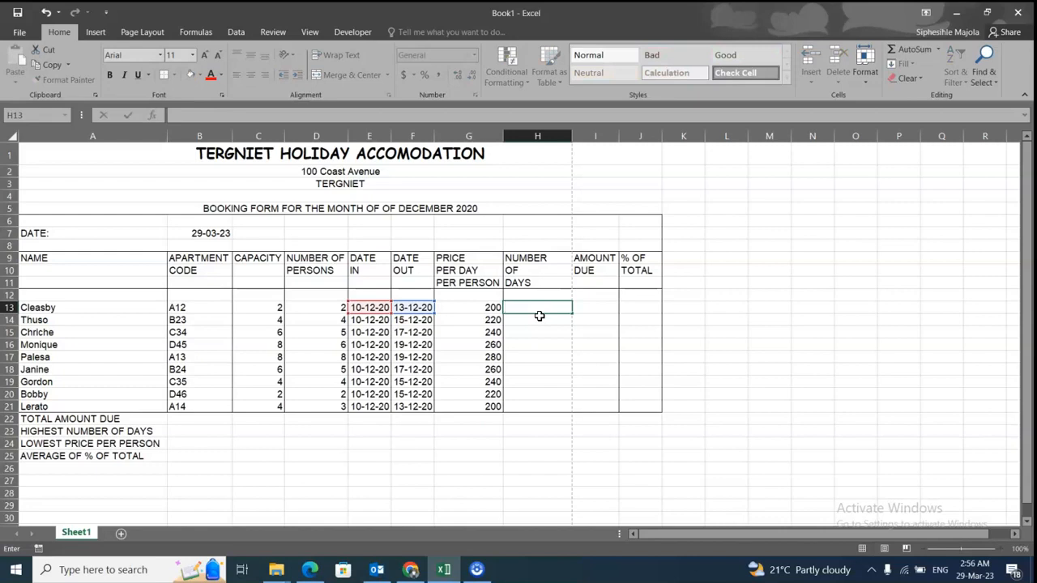
left_click(672, 370)
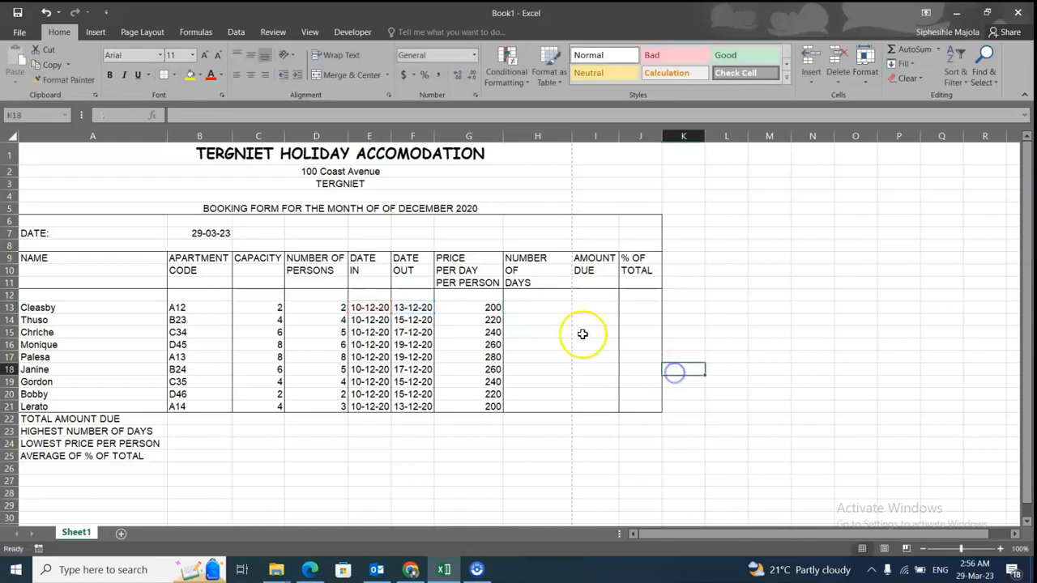
- Calculate the first booking's NUMBER OF DAYS in cell H13 with the formula =DAYS(F13,E13)
left_click(549, 308)
type("=DAYS")
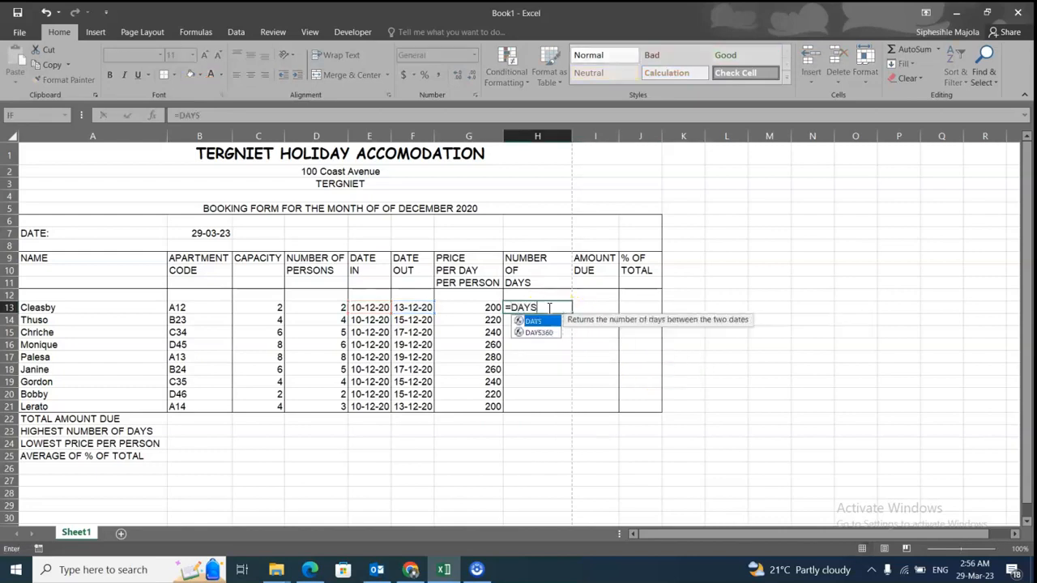
type("(")
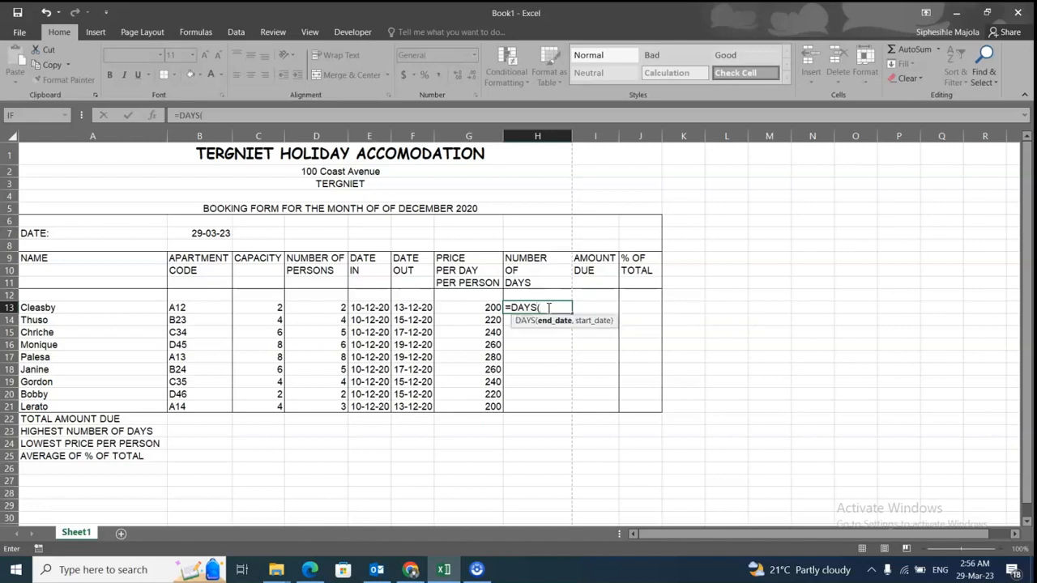
left_click(421, 307)
type(",")
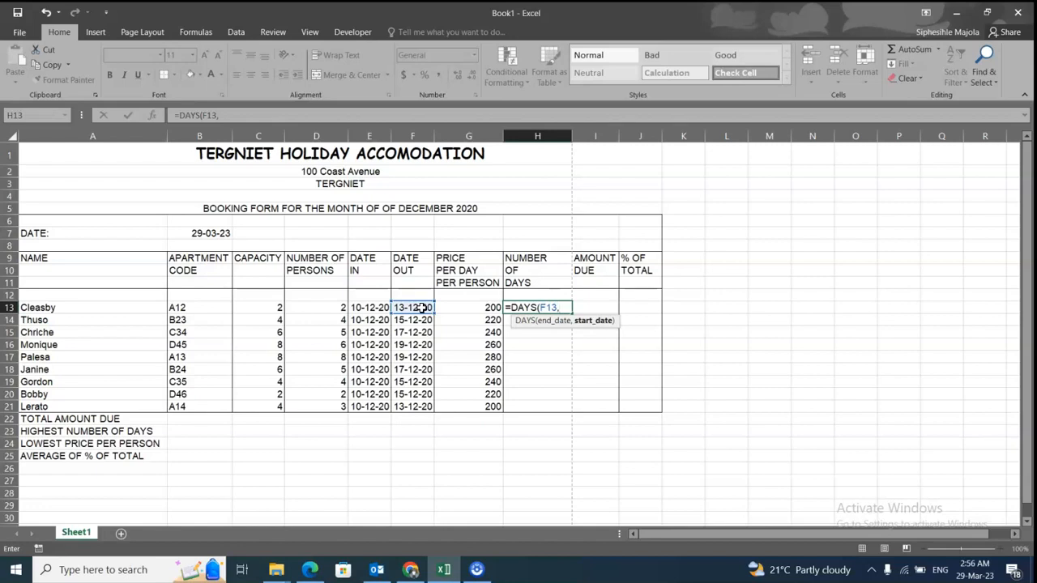
left_click(362, 308)
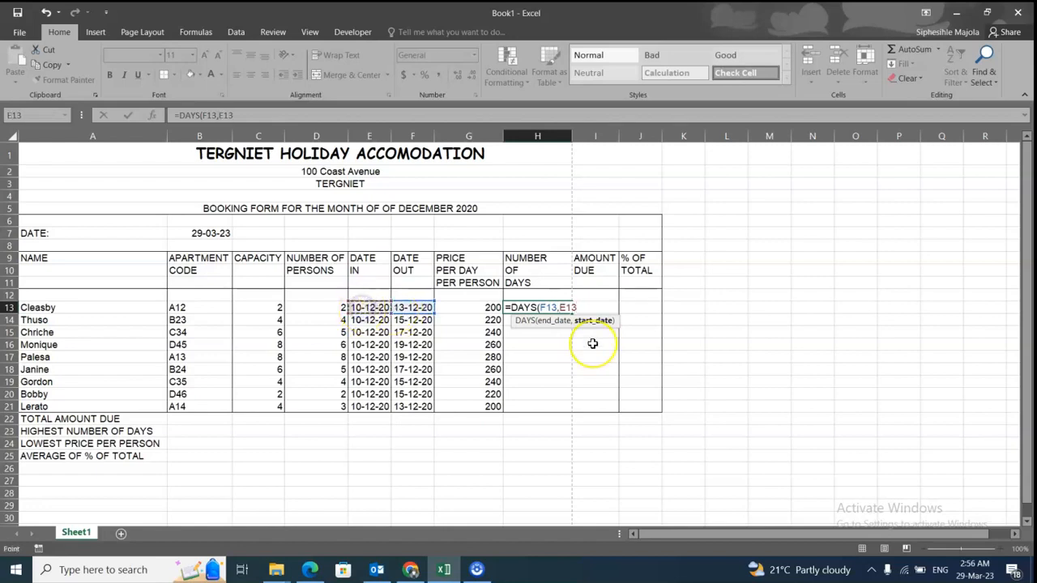
type(")")
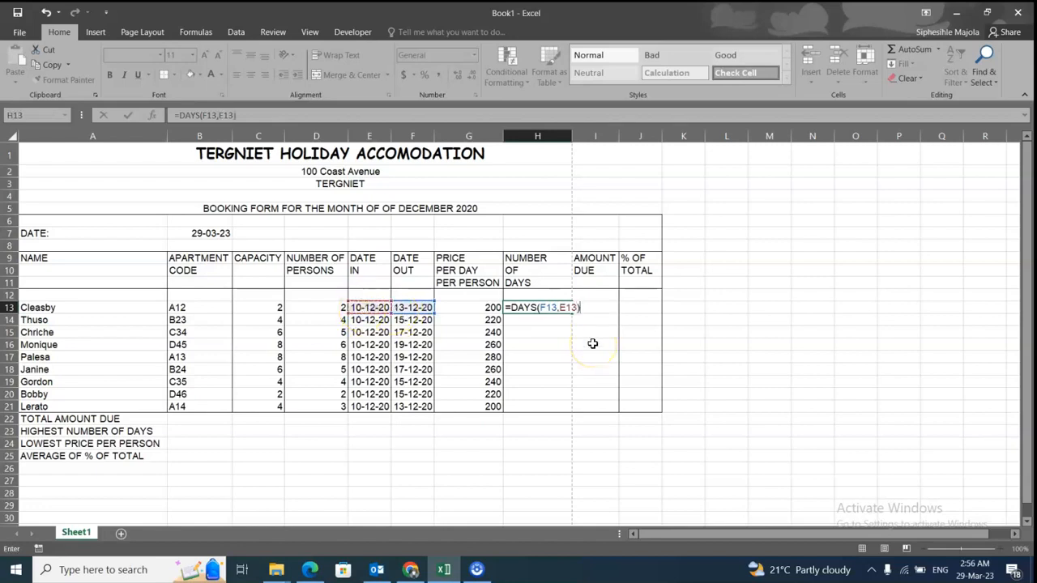
key("Return")
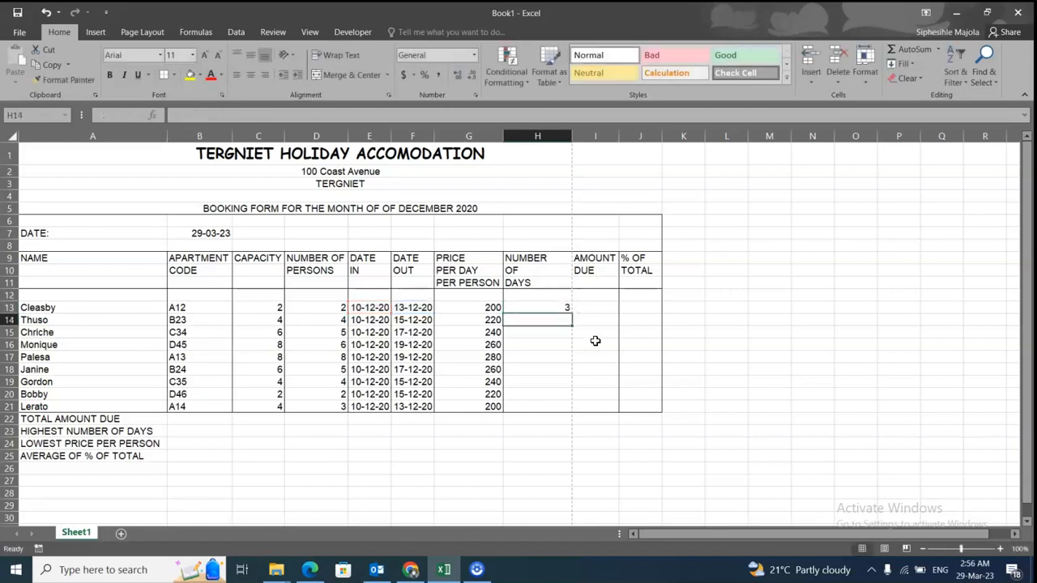
- Copy the DAYS formula from H13 down to H21 only, undoing the fill that runs into the summary rows
left_click(556, 307)
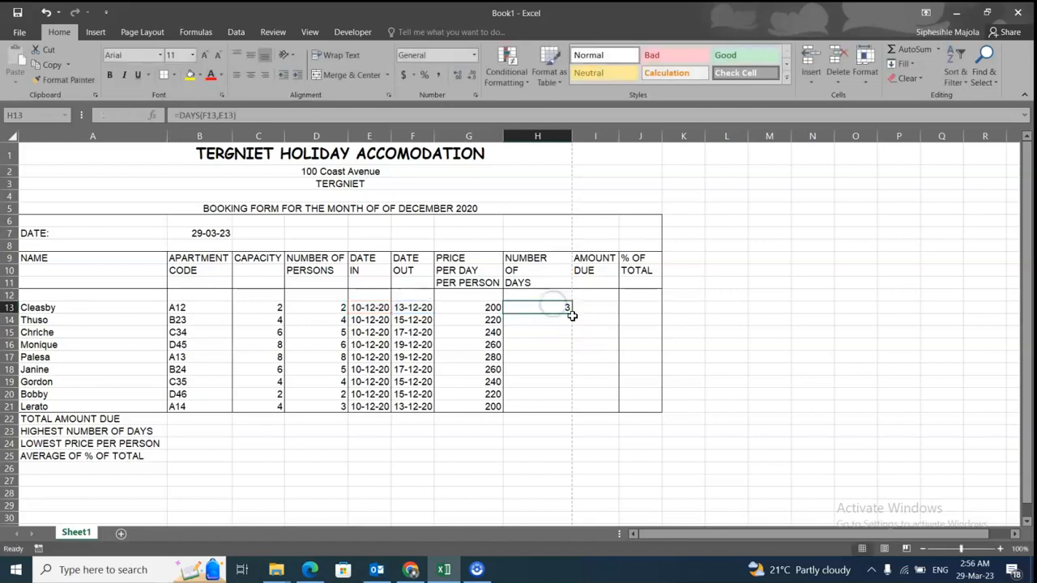
double_click(571, 314)
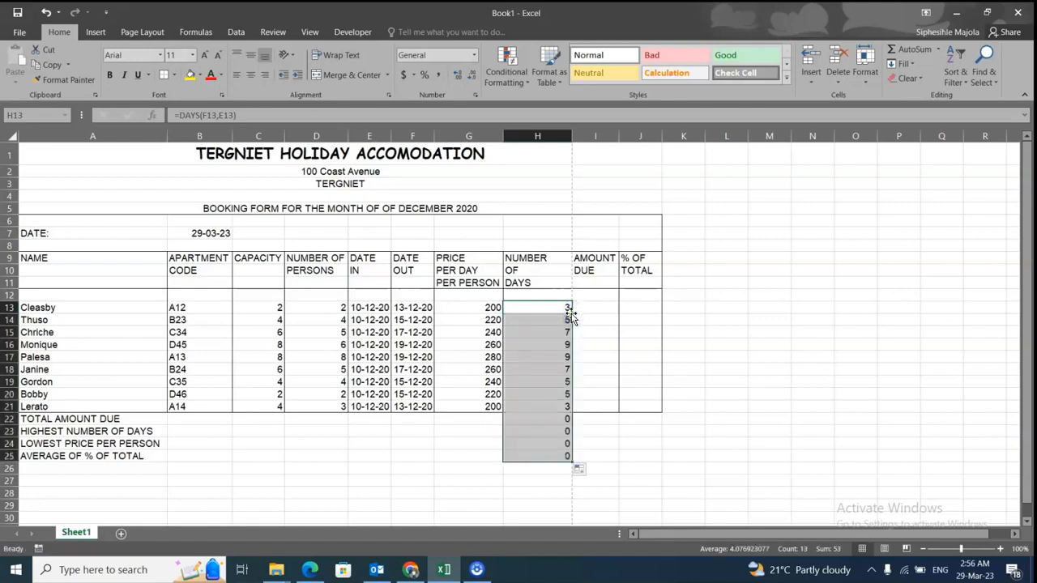
key("ctrl+z")
left_click_drag(572, 313, 572, 410)
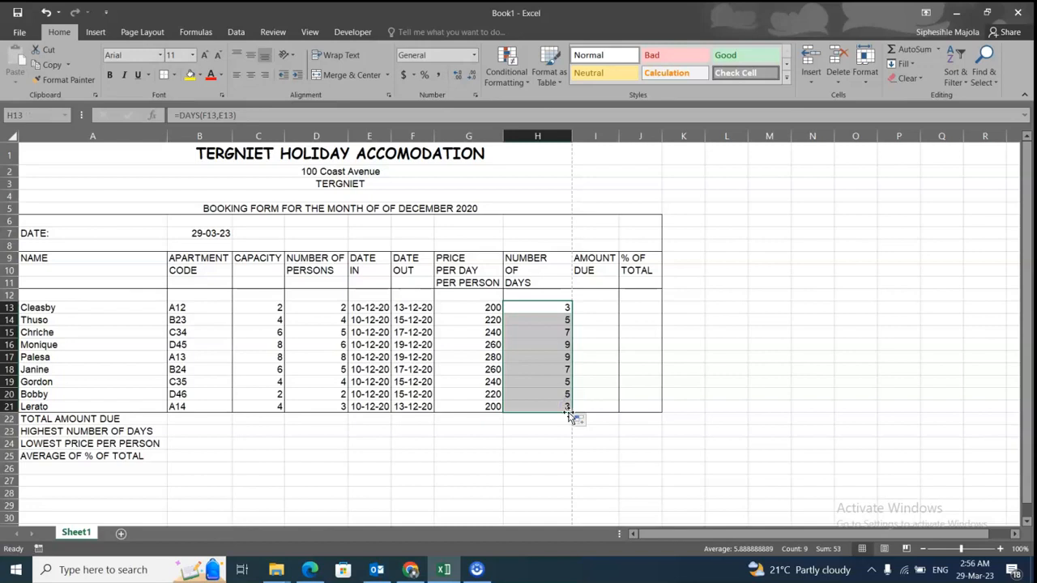
- Consult the PDF's list of formulas, then return to the NUMBER OF DAYS and AMOUNT DUE columns in Excel
left_click(311, 571)
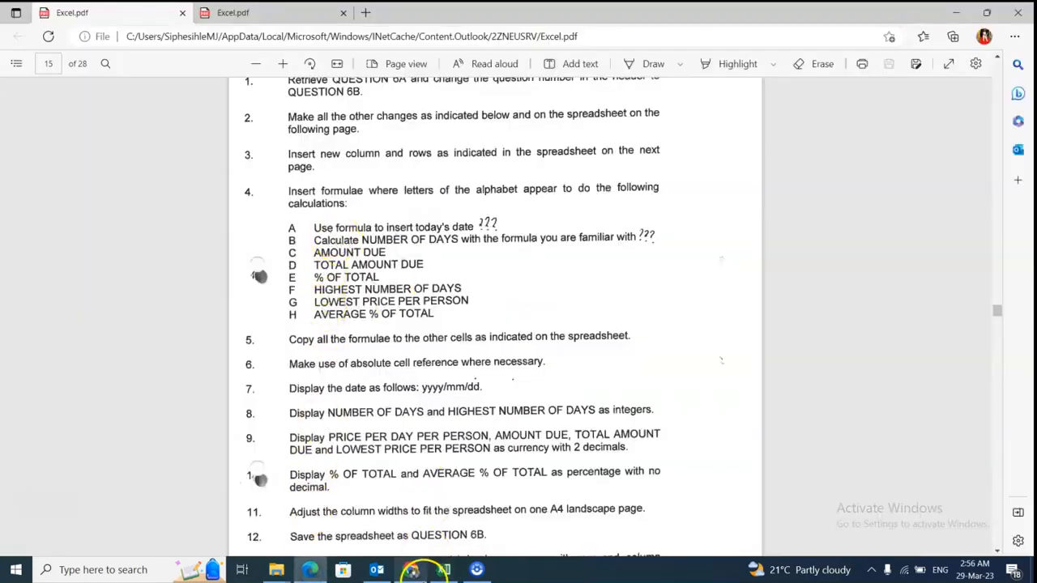
left_click(444, 570)
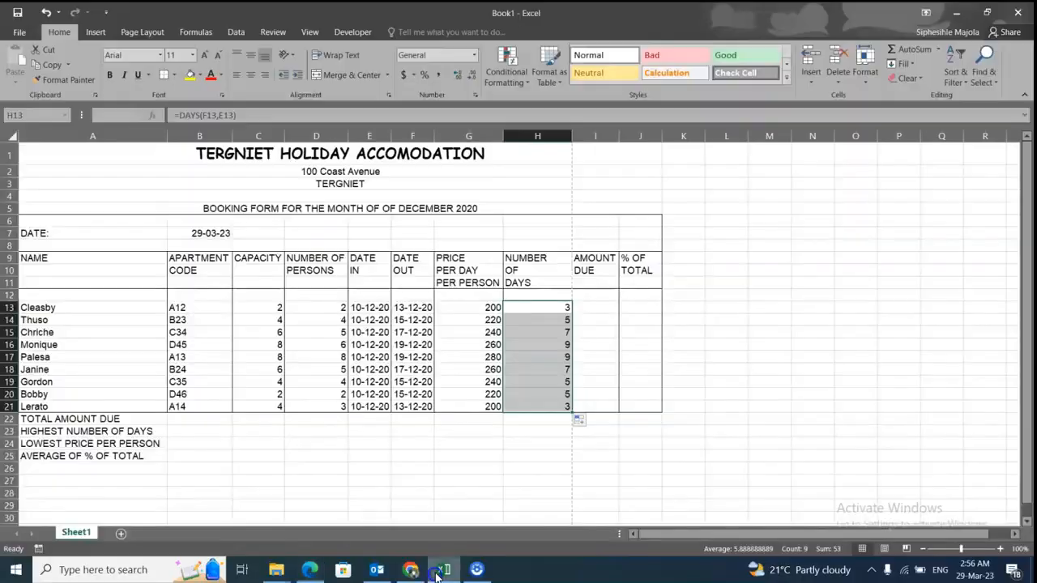
left_click(530, 306)
left_click(589, 308)
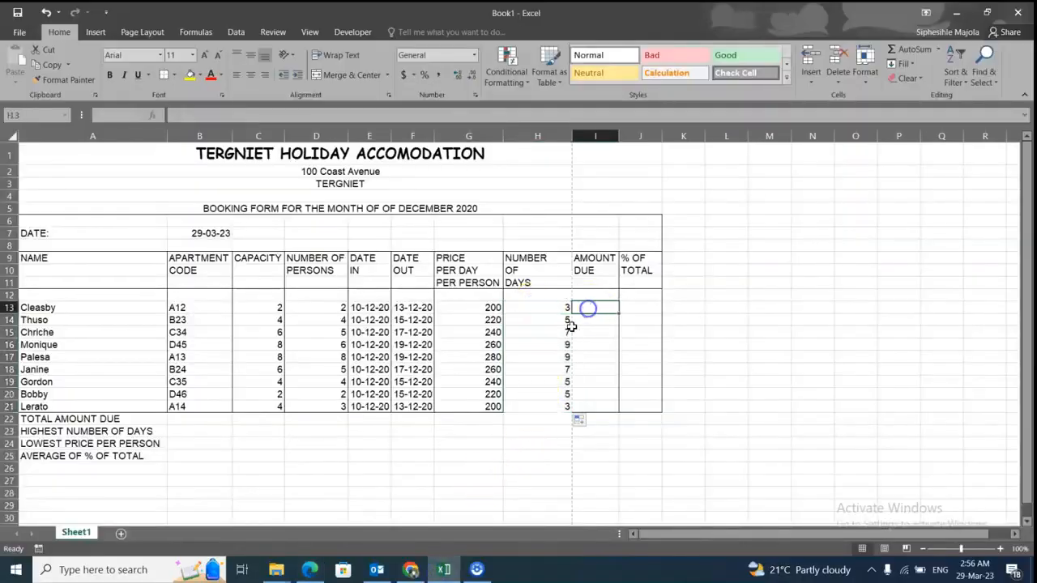
left_click_drag(526, 283, 541, 408)
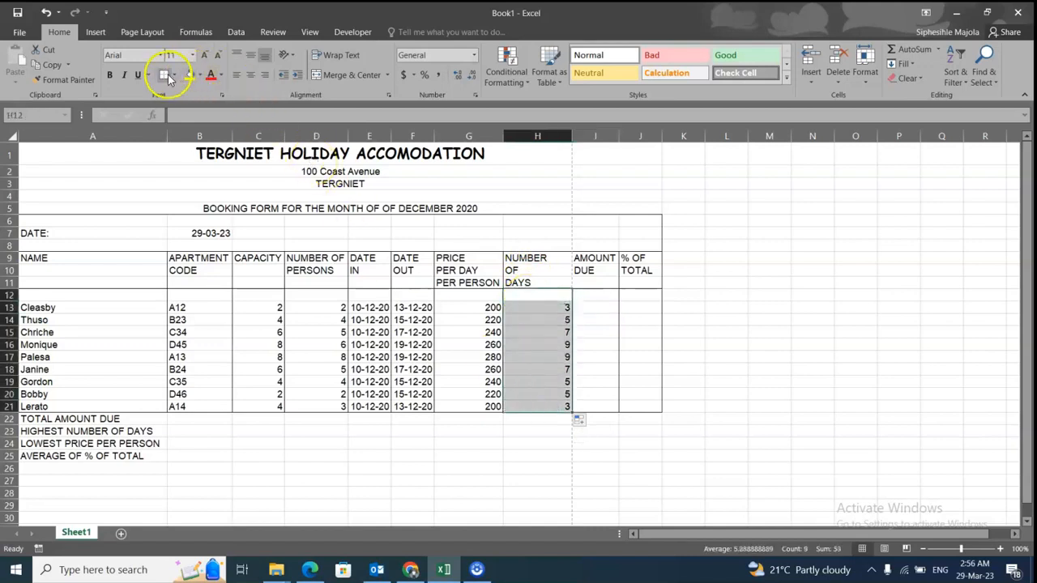
left_click(604, 295)
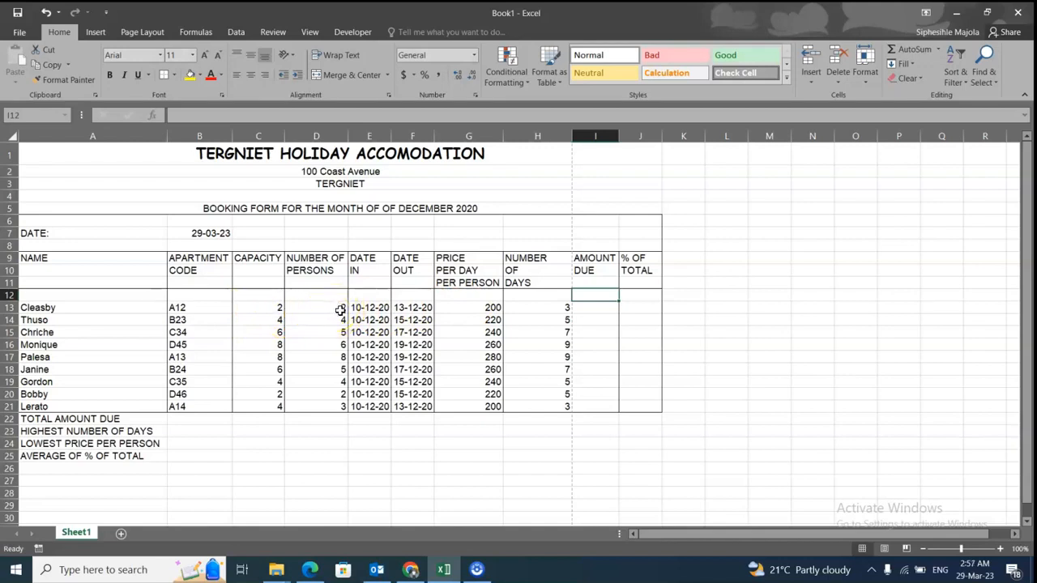
- Examine the CAPACITY, NUMBER OF PERSONS and PRICE PER DAY PER PERSON columns to decide which values AMOUNT DUE needs
left_click(483, 319)
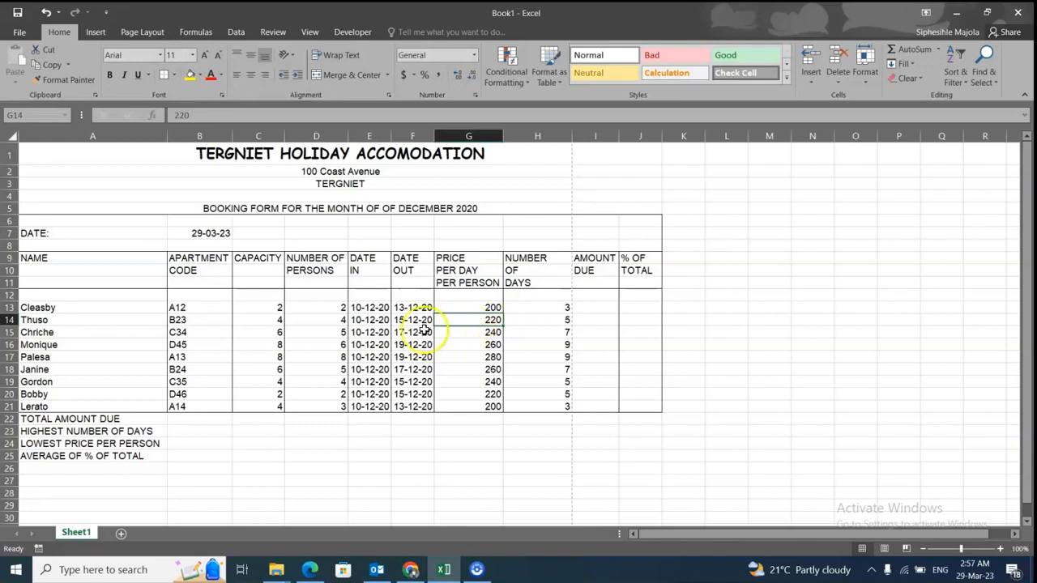
left_click(337, 308)
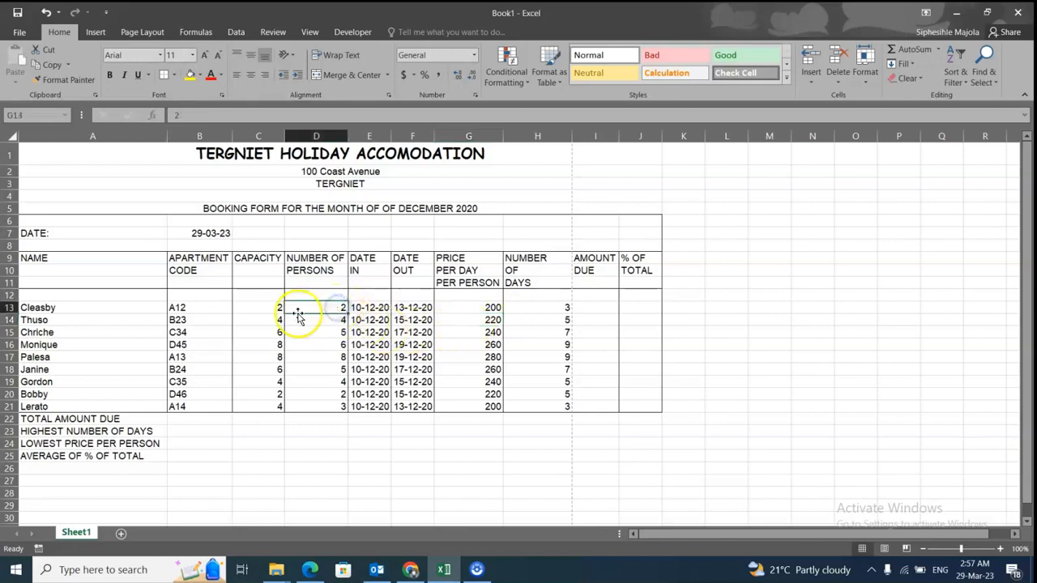
left_click(275, 307)
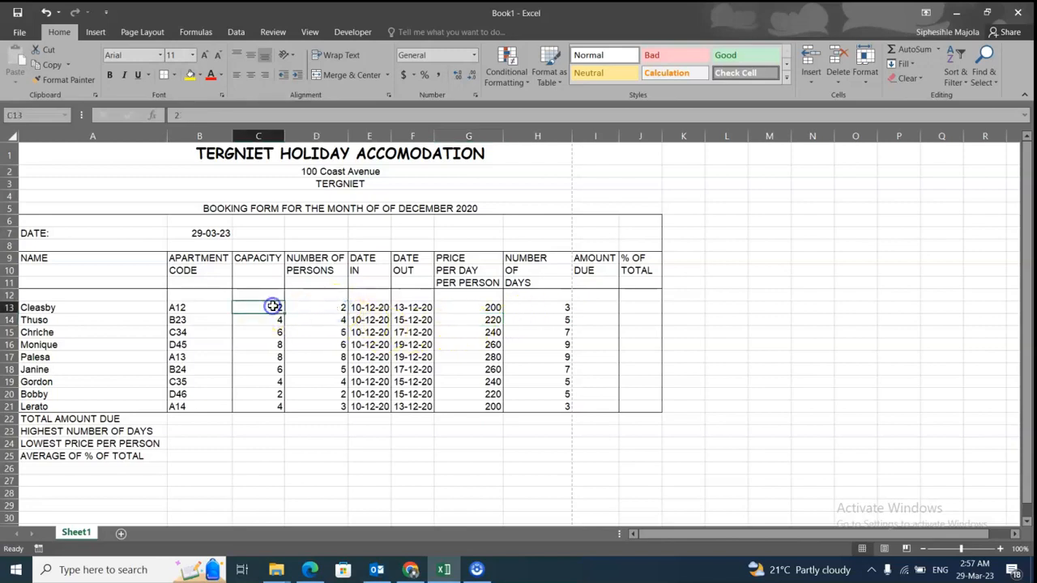
left_click(337, 310)
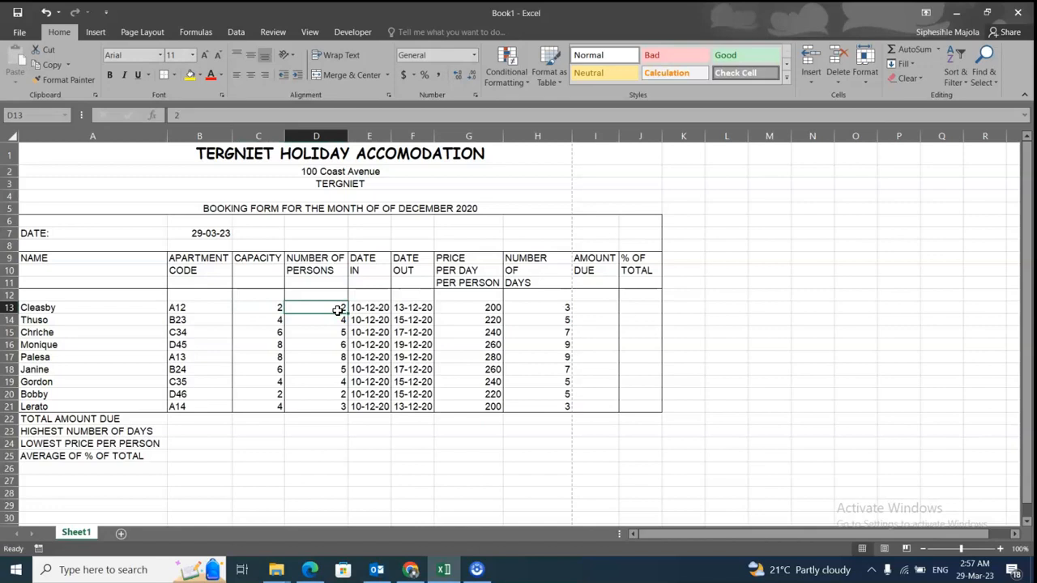
left_click(278, 344)
left_click(337, 345)
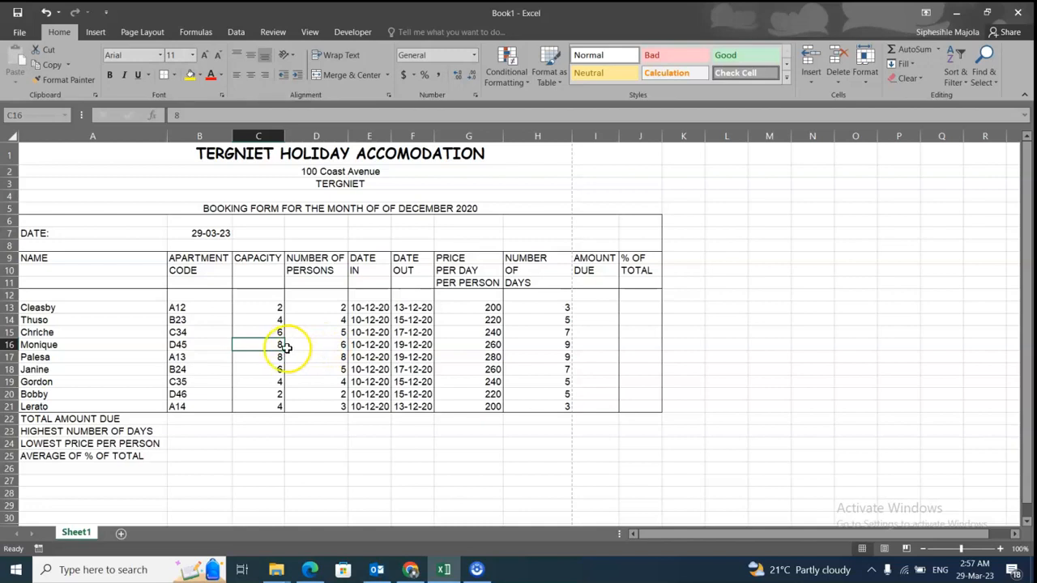
left_click_drag(338, 308, 342, 394)
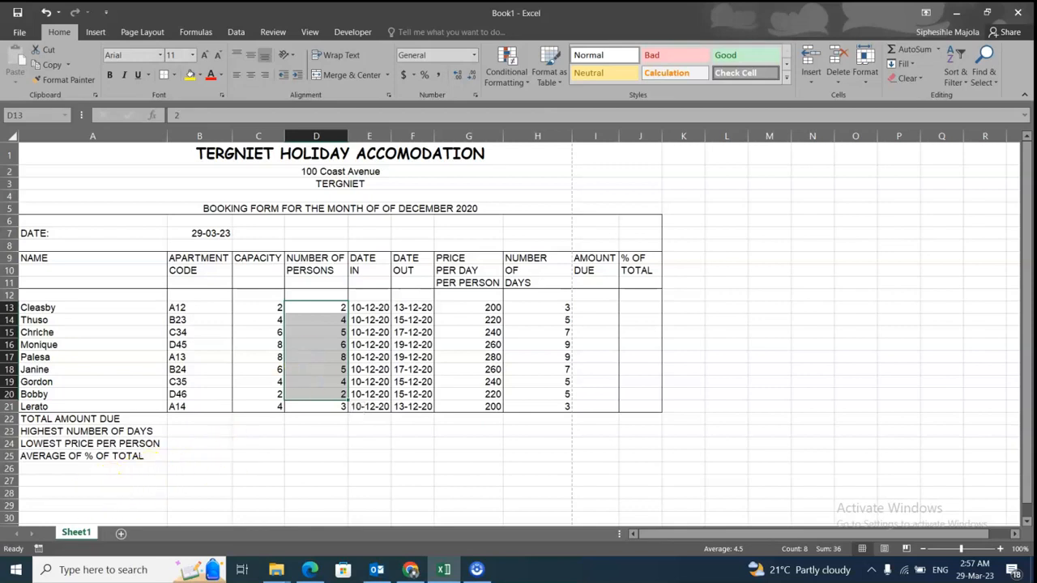
- Calculate the first booking's AMOUNT DUE in I13 with the formula =(D13*G13)*H13 and copy it down to I21
left_click(601, 307)
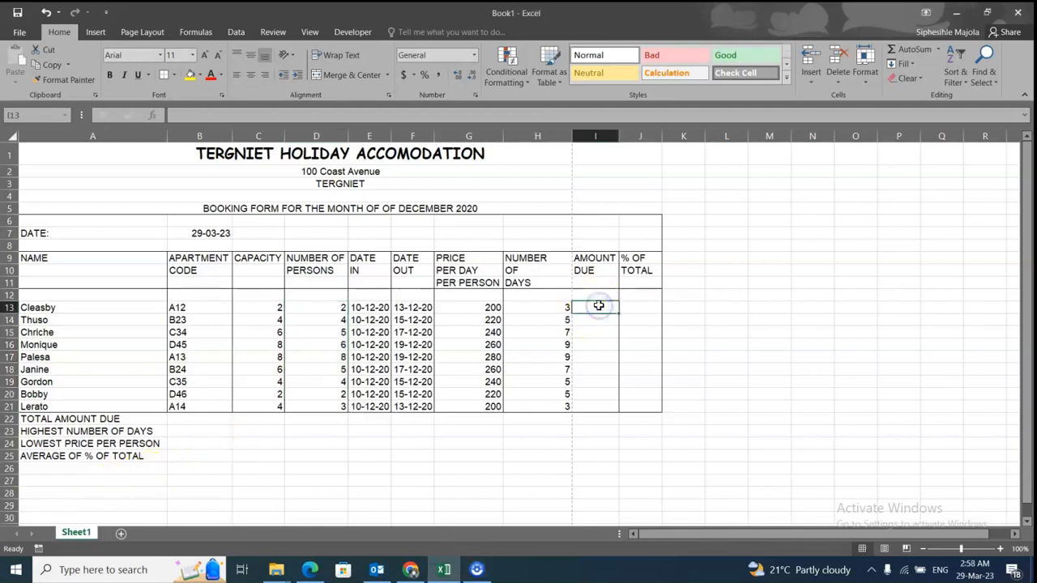
type("=(")
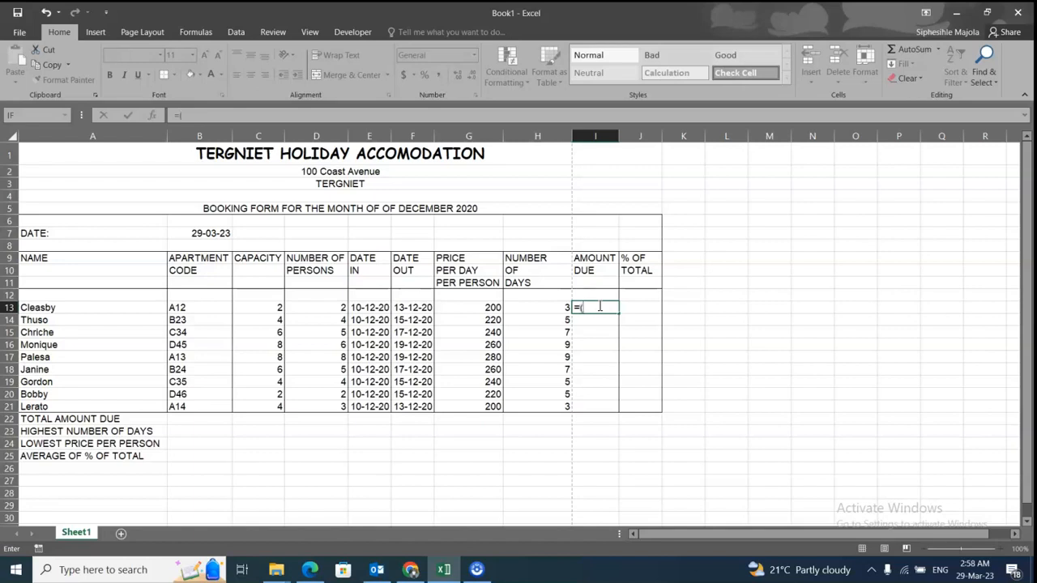
left_click(326, 307)
type("*")
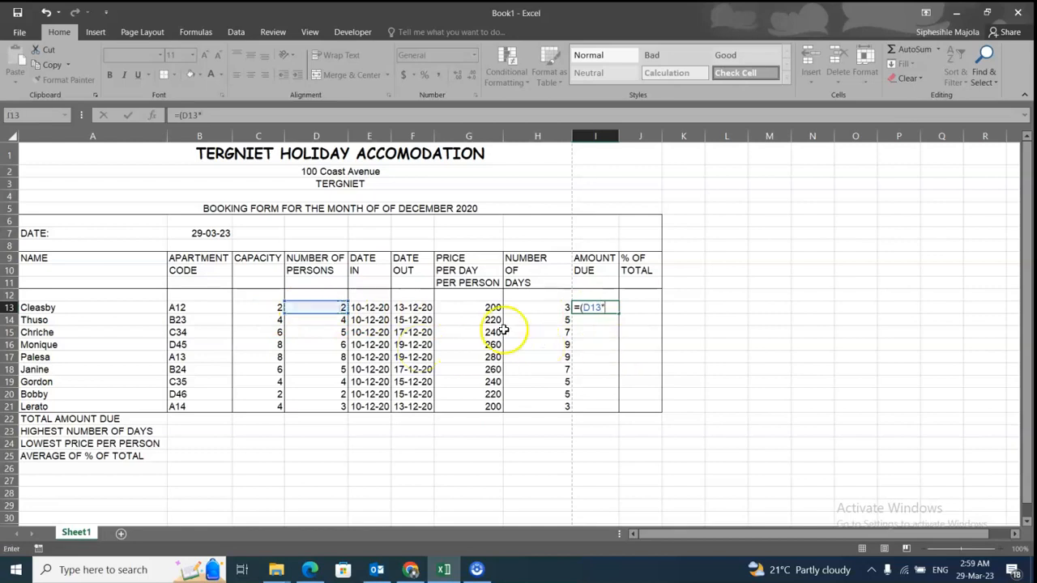
left_click(478, 308)
type(")")
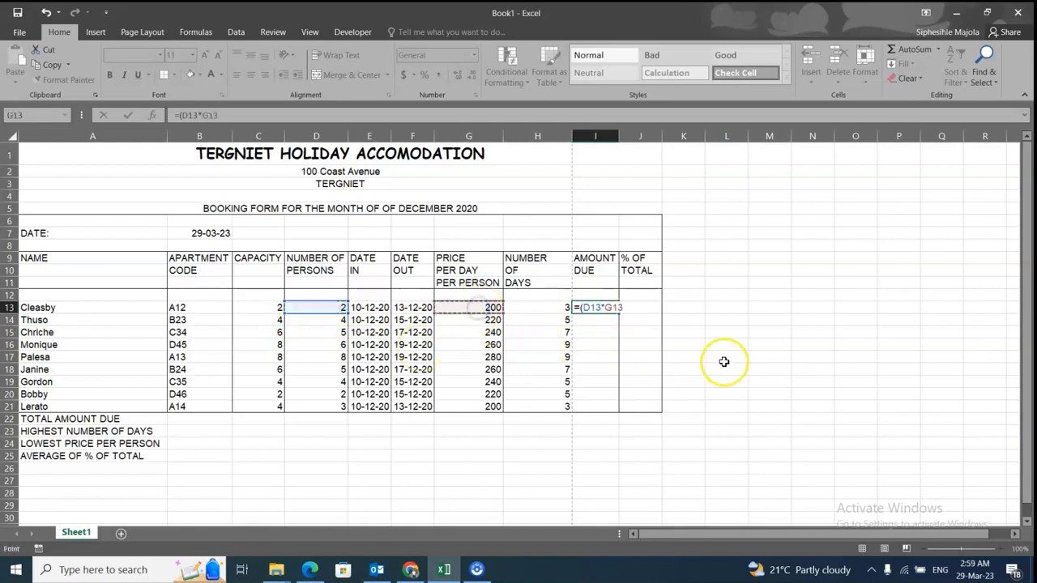
type("*")
left_click(558, 308)
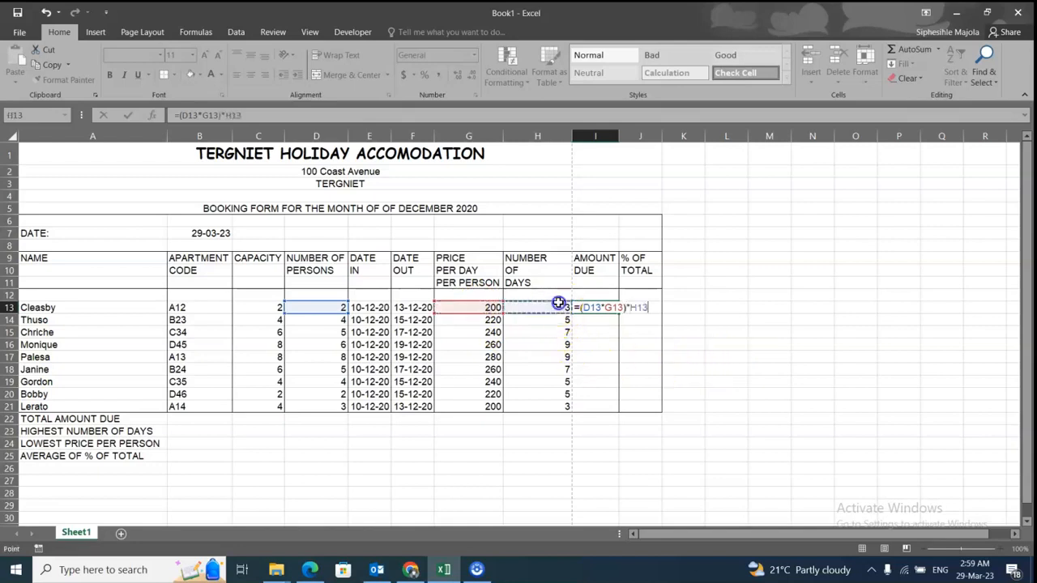
key("Return")
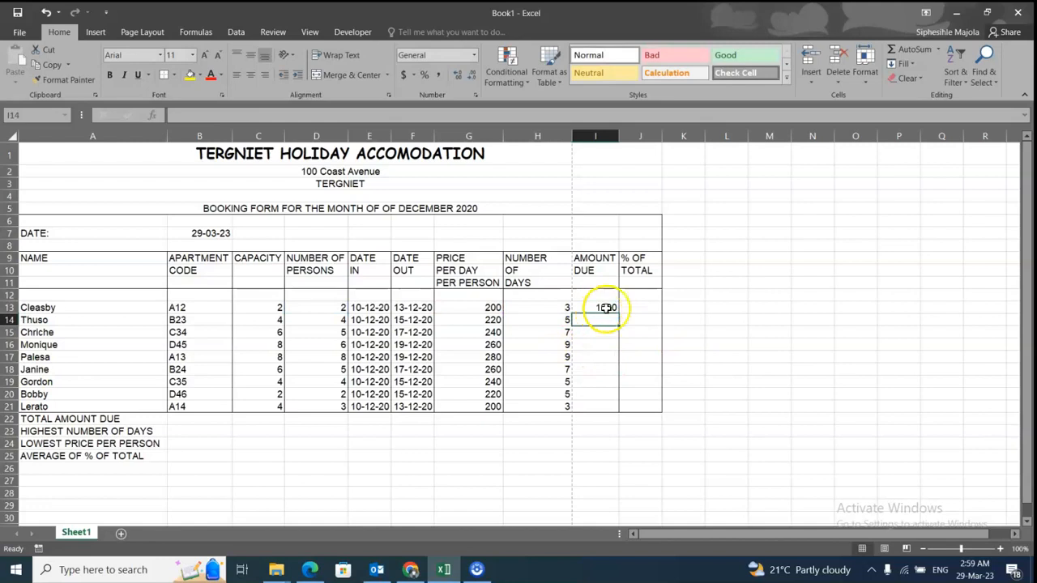
left_click(602, 308)
left_click_drag(619, 316, 629, 412)
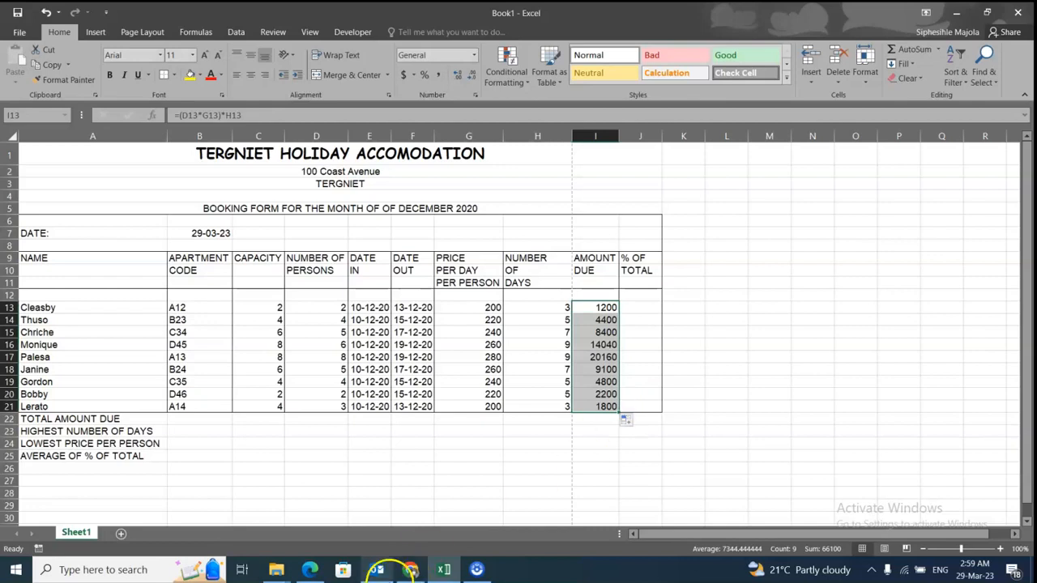
- Consult the PDF's list of formulas and spreadsheet layout for the % OF TOTAL column, and return to Excel
left_click(313, 571)
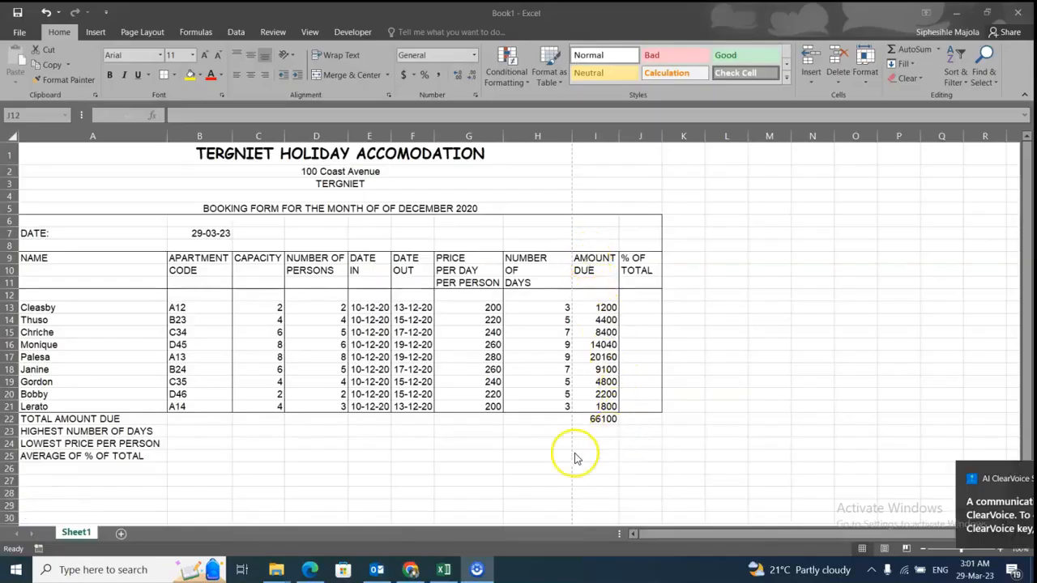
left_click(310, 571)
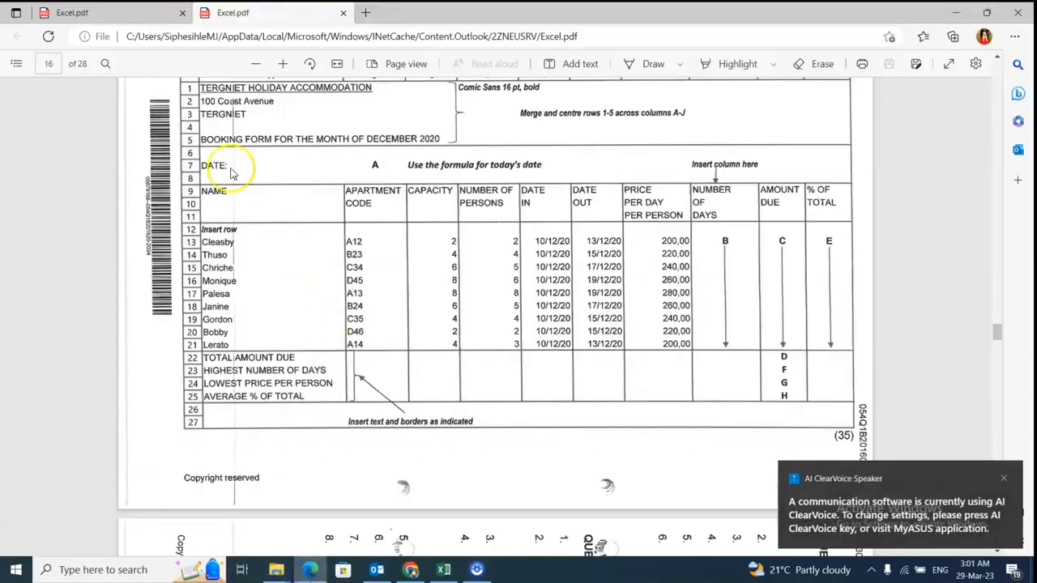
left_click(159, 6)
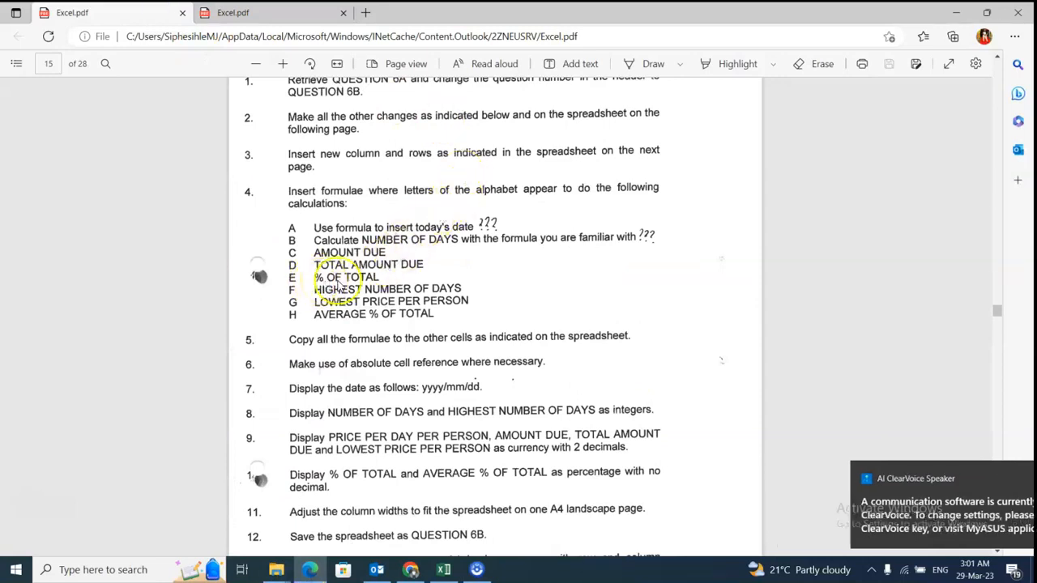
left_click(317, 573)
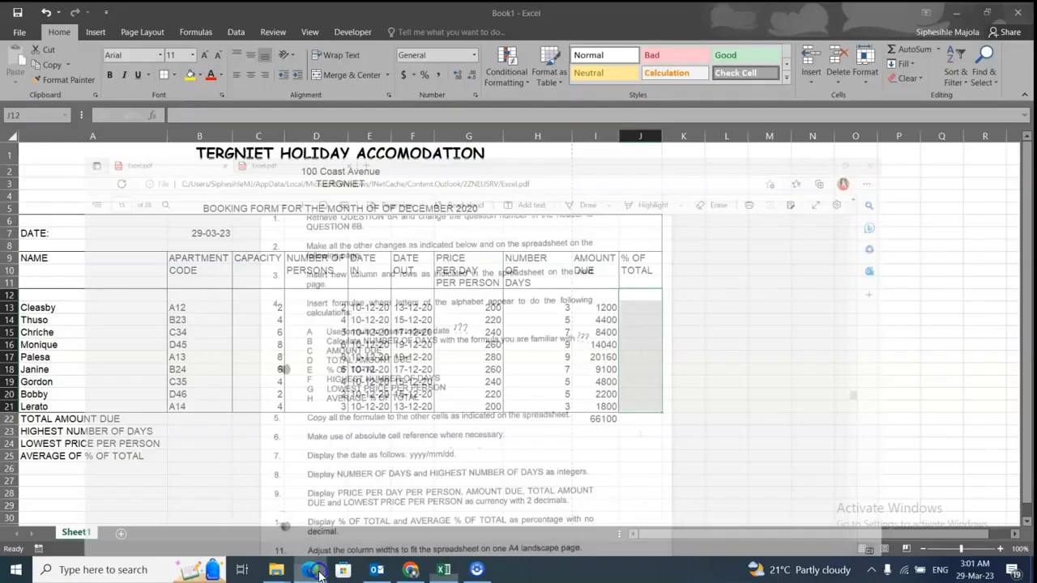
left_click(311, 571)
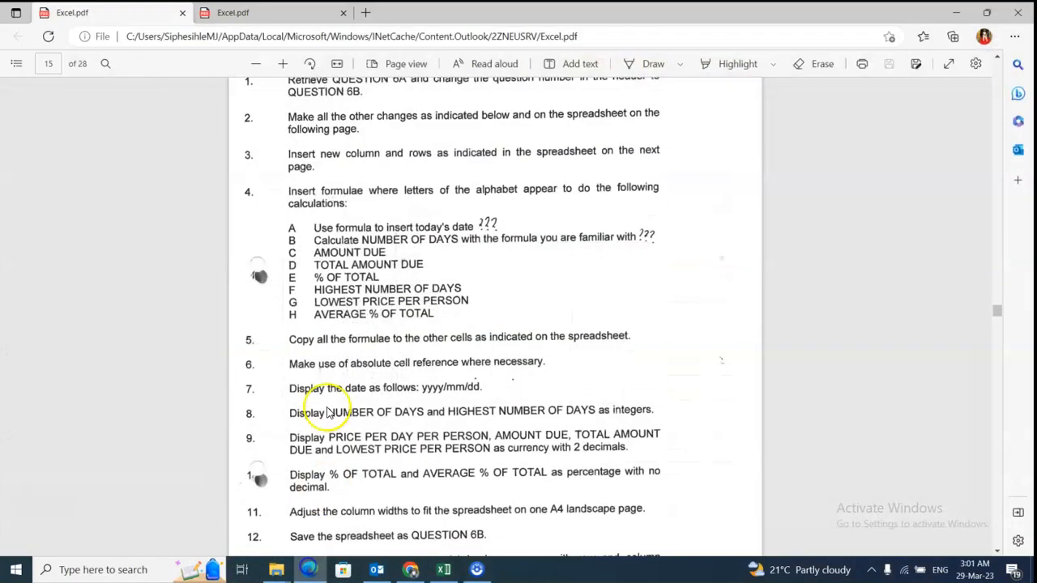
left_click(324, 12)
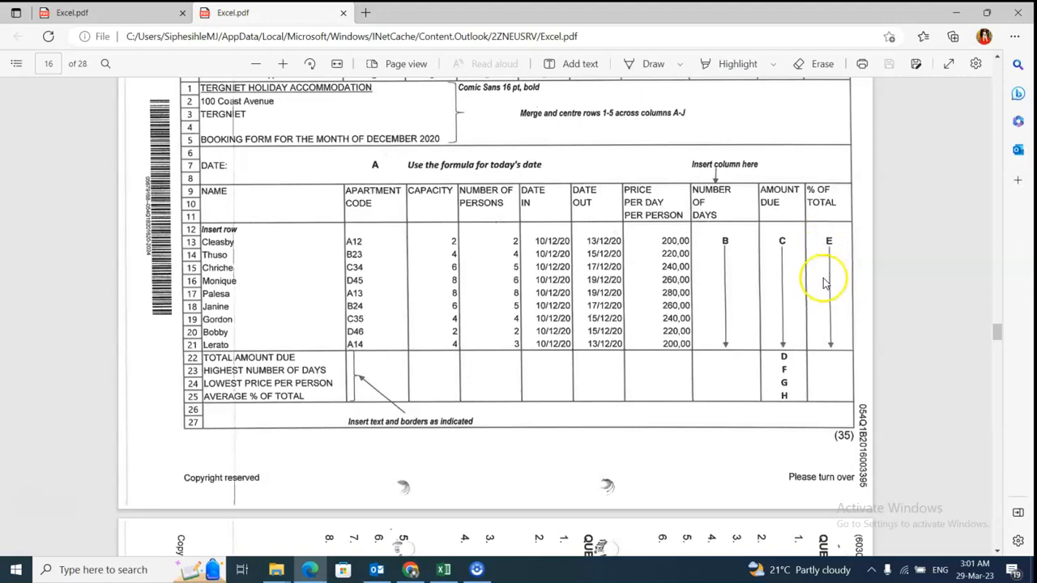
scroll(822, 227, "up", 1)
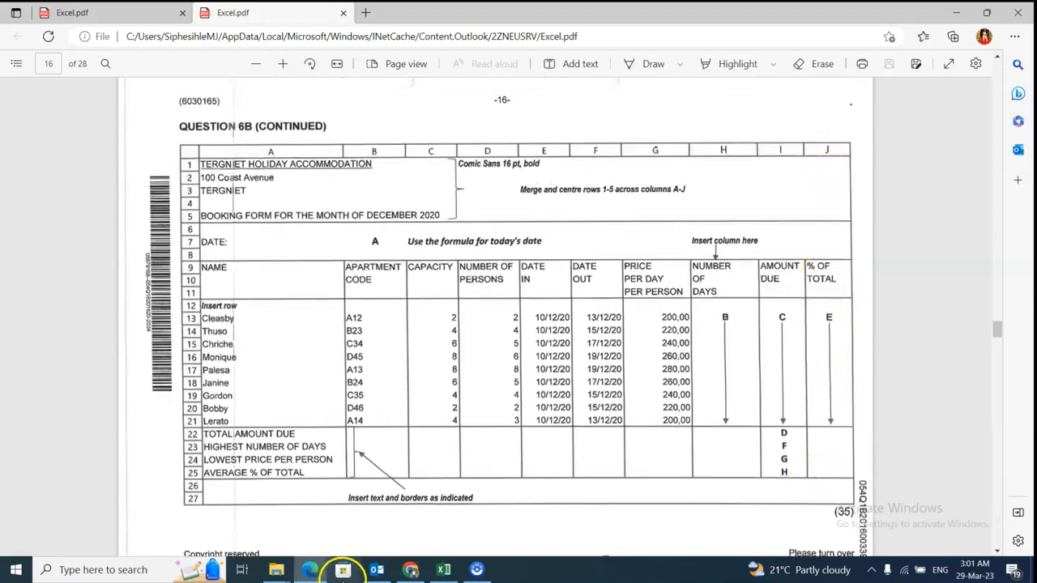
left_click(443, 570)
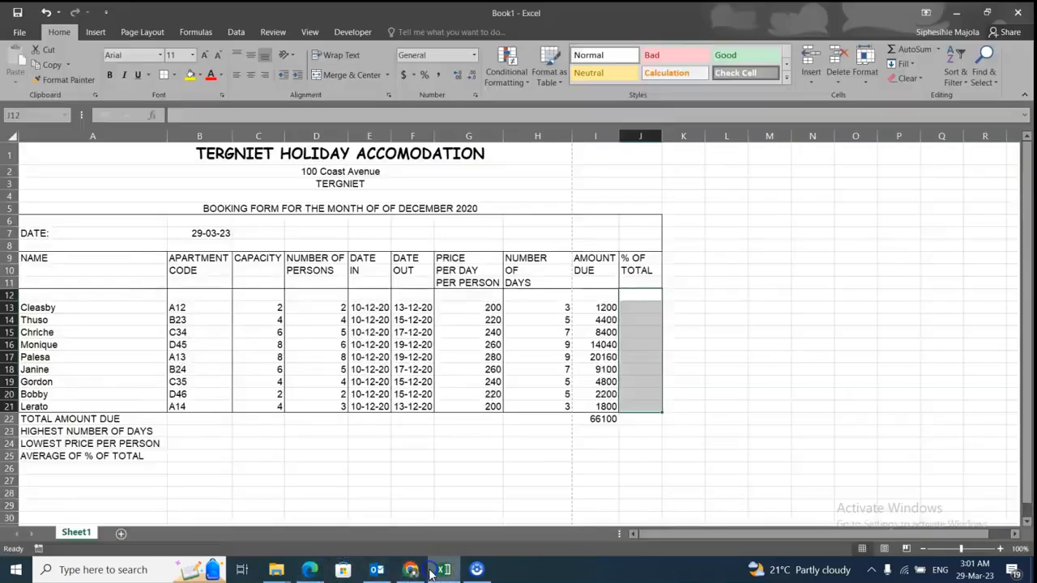
- Calculate the first booking's % OF TOTAL in J13 with the absolute-reference formula =I13/$I$22
left_click(638, 309)
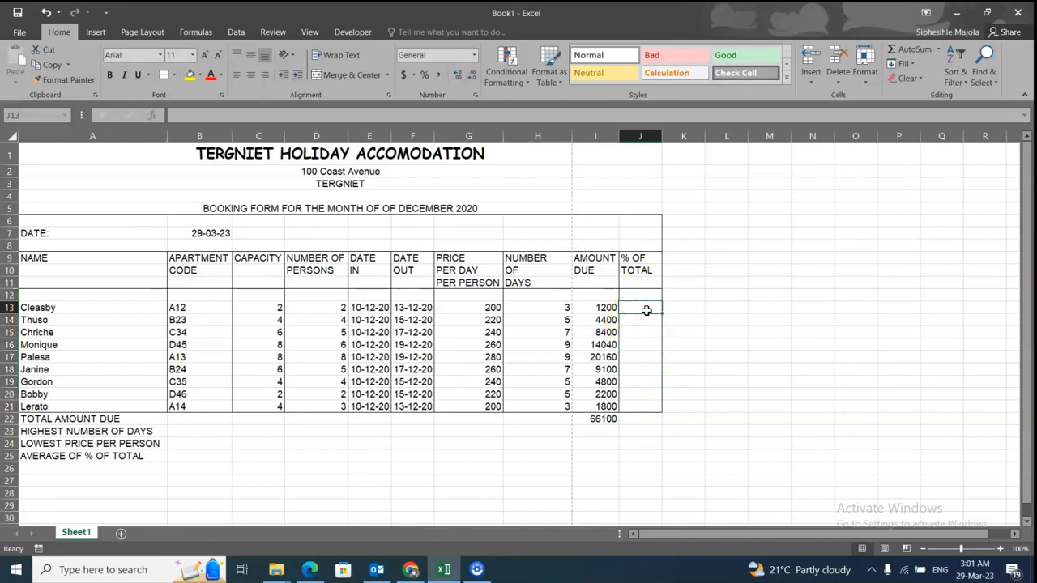
type("=")
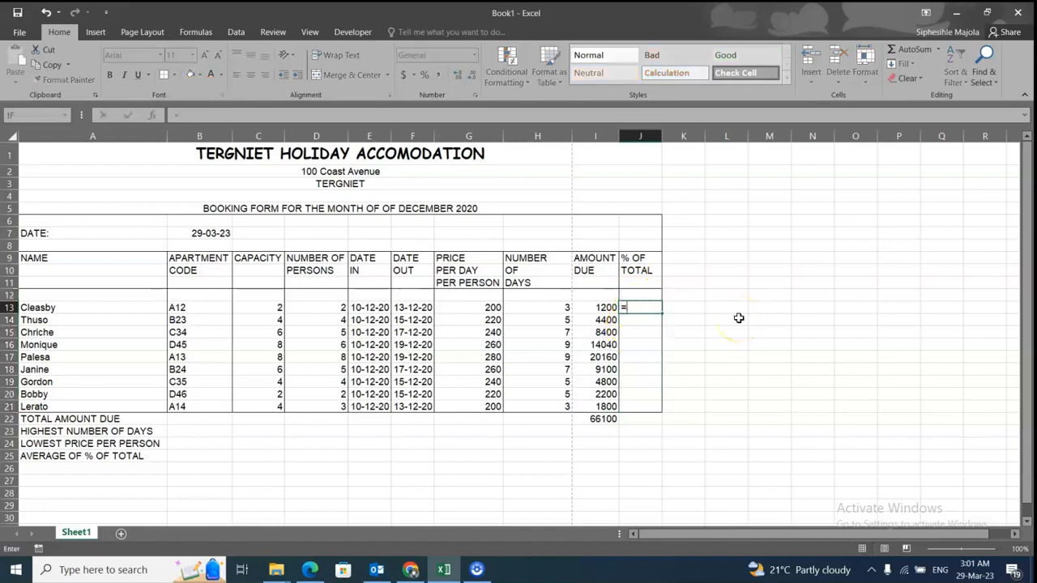
left_click(598, 308)
type("/")
left_click(597, 419)
left_click(649, 307)
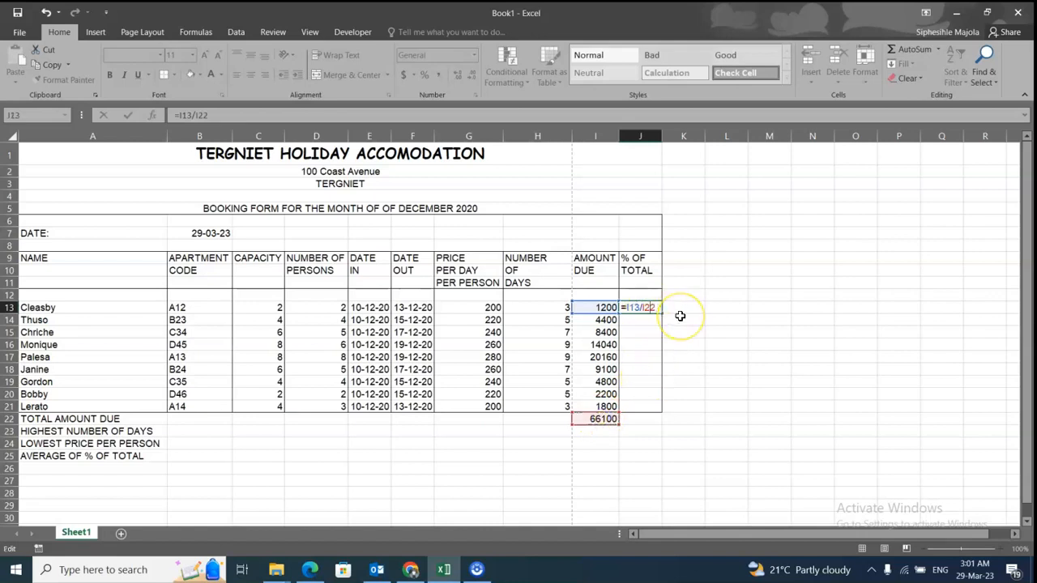
key("XF86MonBrightnessUp")
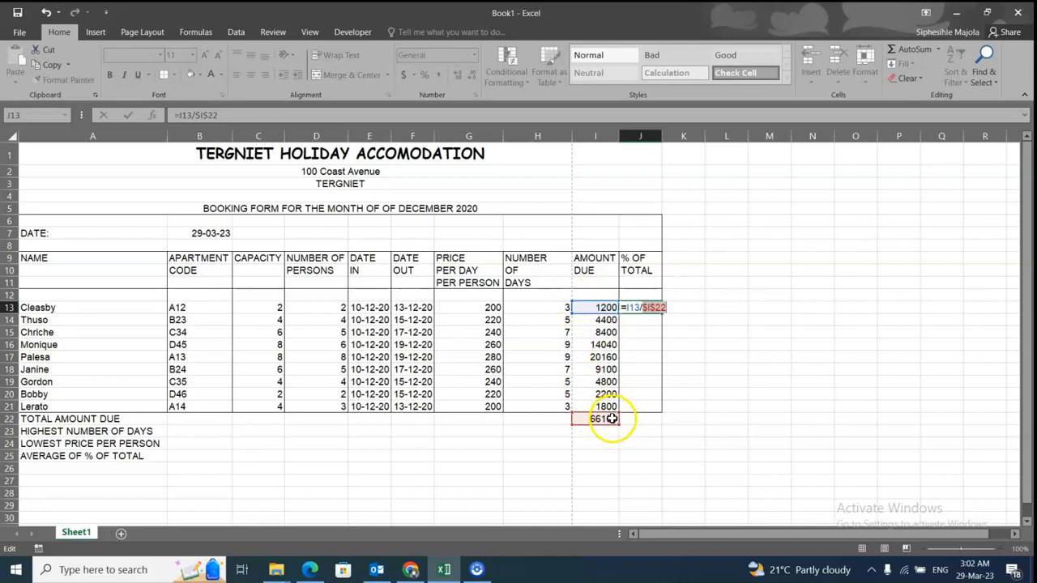
key("Return")
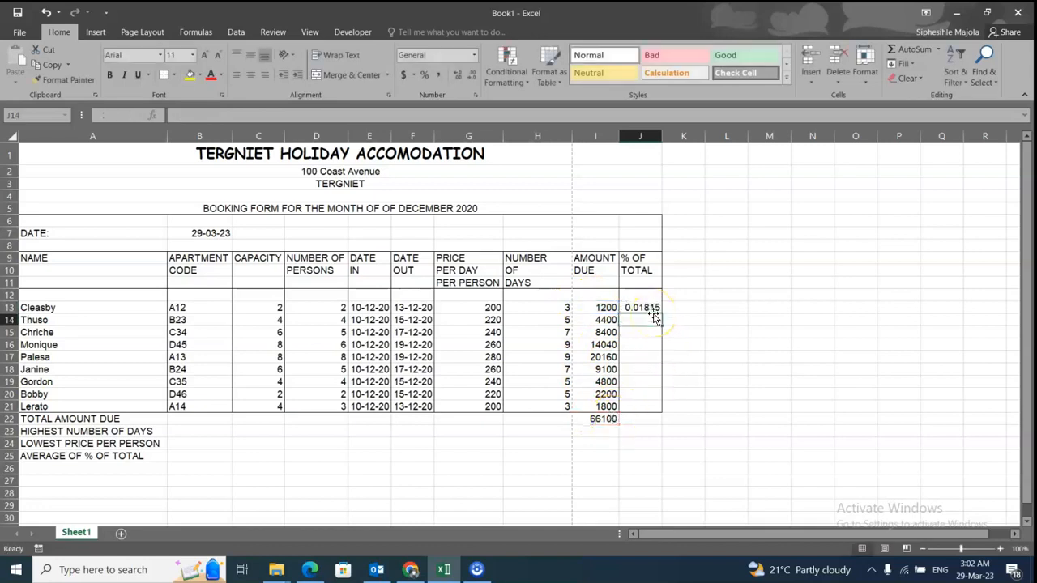
- Copy the % OF TOTAL formula from J13 down to J21, undoing the first automatic fill
left_click(650, 309)
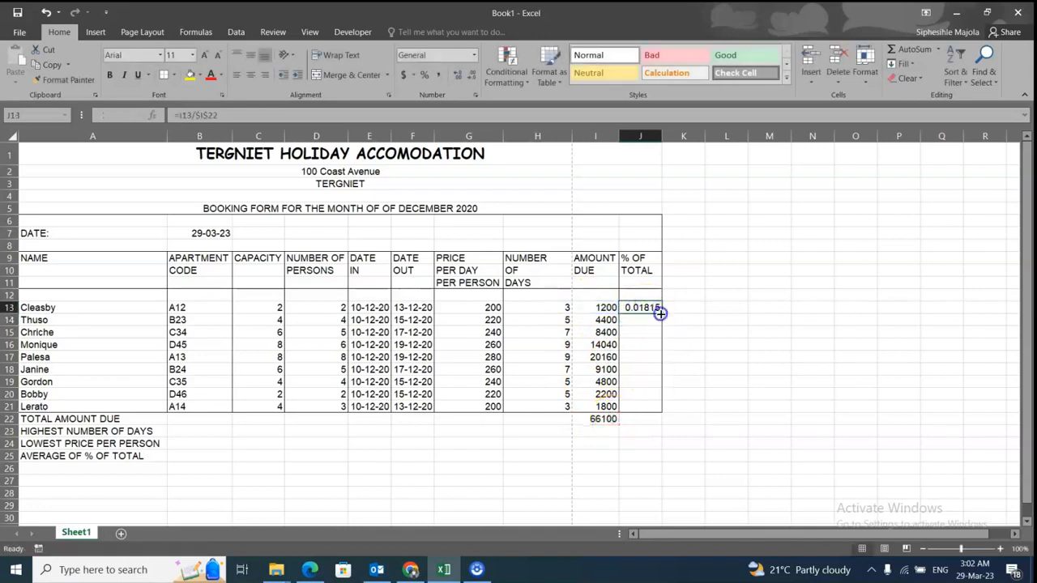
double_click(661, 314)
key("ctrl+z")
left_click_drag(661, 313, 660, 409)
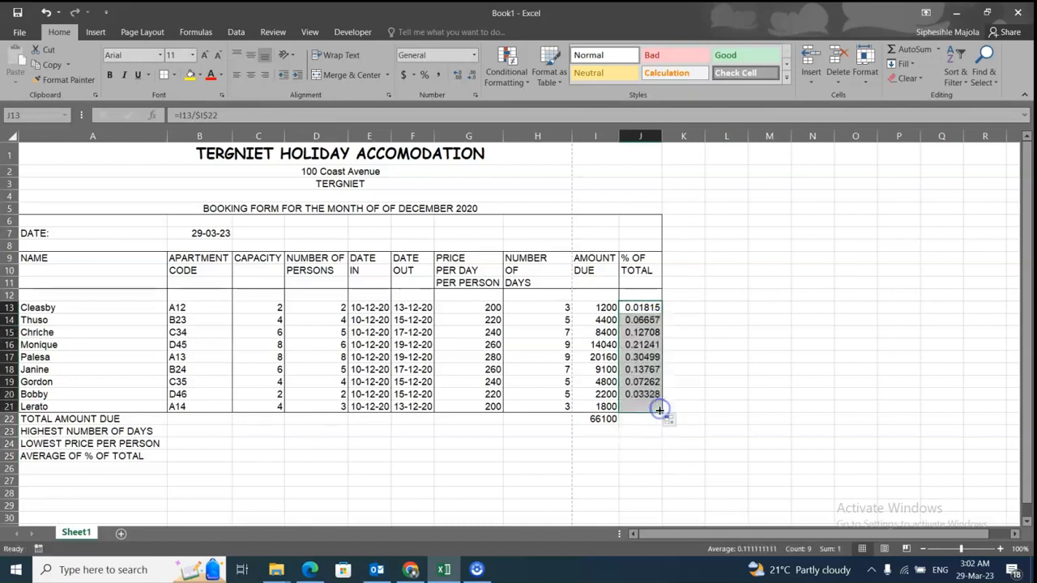
- Inspect the copied % OF TOTAL formulas in J14 and J15 to check their absolute reference to I22
double_click(640, 320)
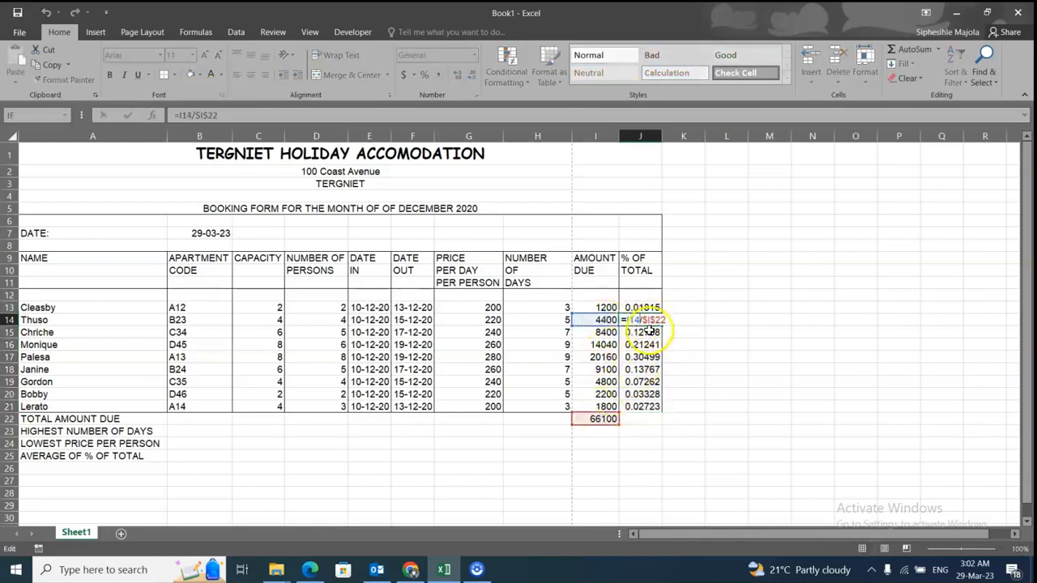
key("Return")
double_click(648, 332)
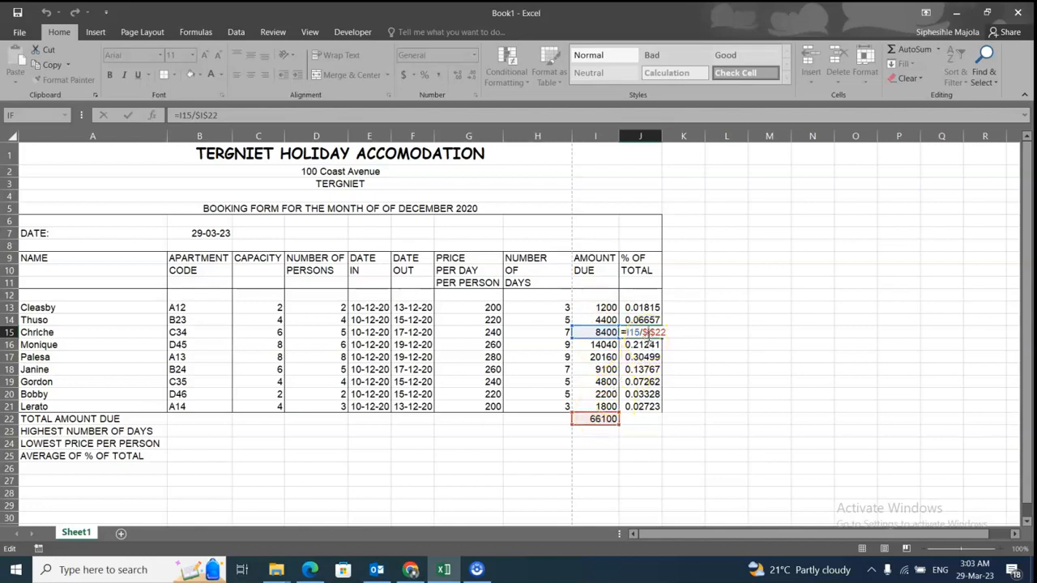
key("Return")
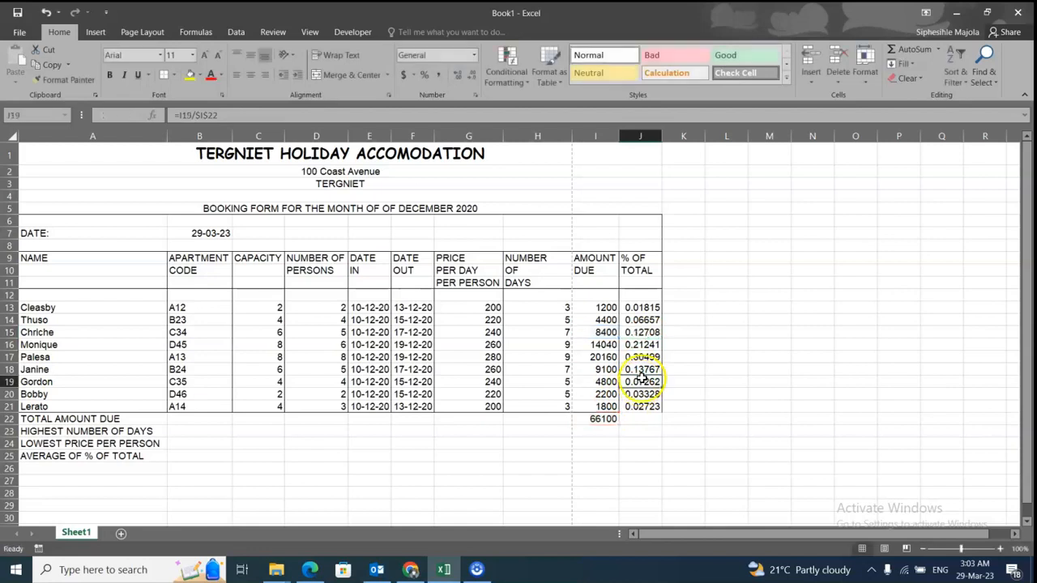
- Format the % OF TOTAL values in J13:J21 as percentages without decimals and put a border around the range
left_click_drag(640, 308, 641, 408)
left_click(428, 77)
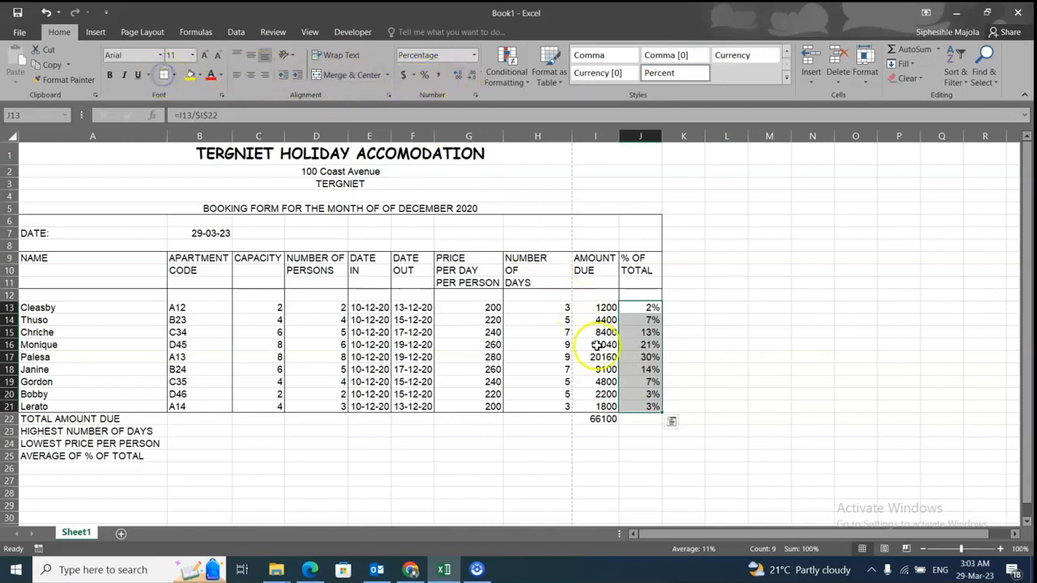
- Consult the PDF's spreadsheet layout and list of formulas for the summary rows below TOTAL AMOUNT DUE
left_click(628, 436)
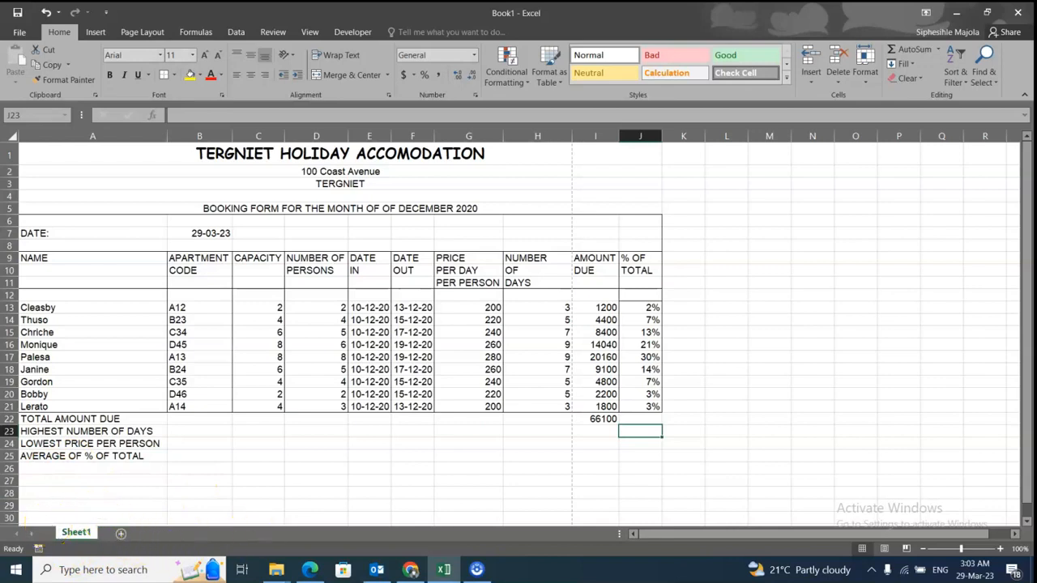
left_click(308, 567)
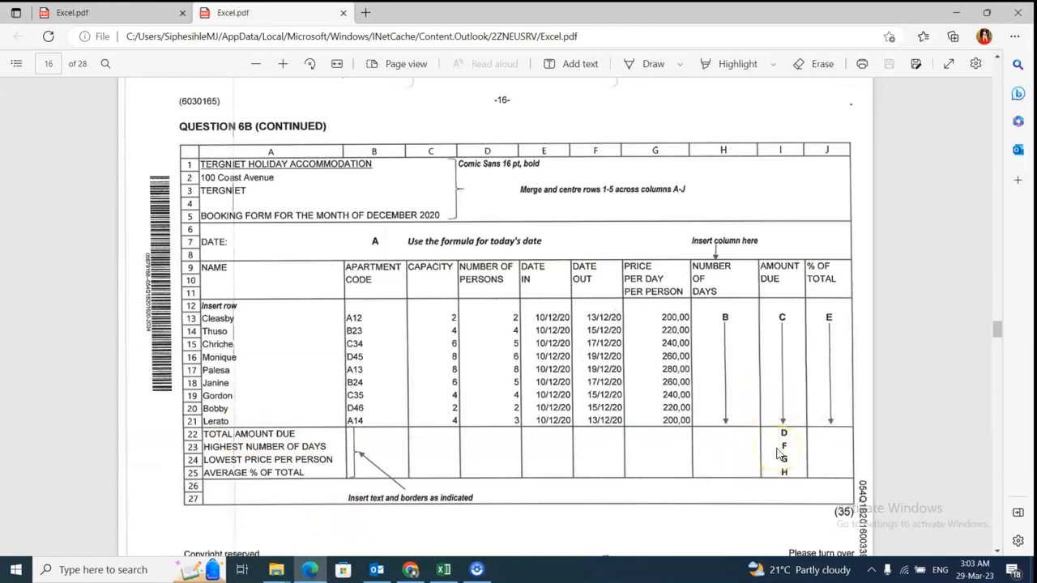
left_click(125, 11)
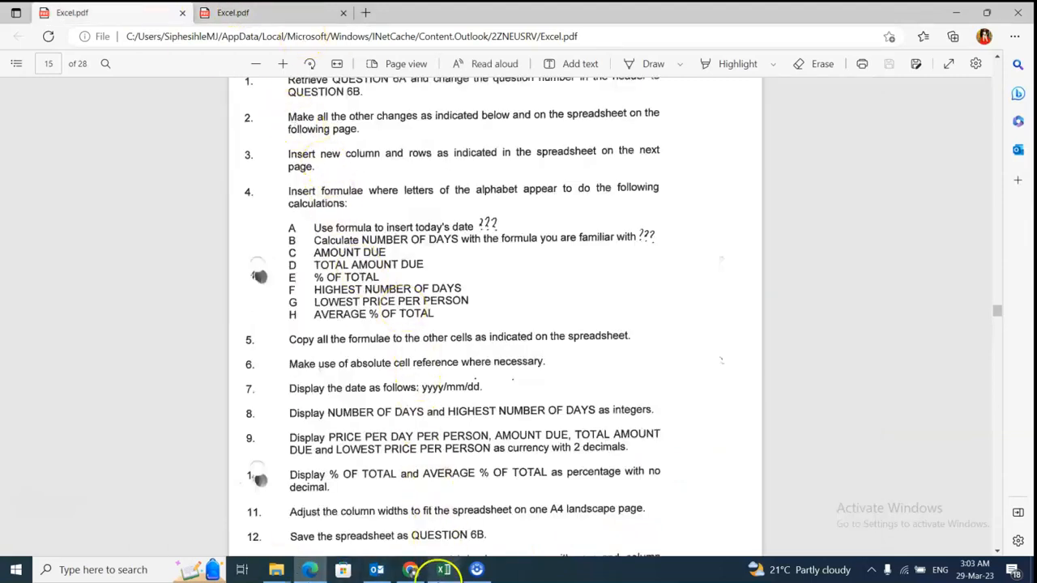
- Switch to Excel and calculate the HIGHEST NUMBER OF DAYS in I23 with =MAX(H13:H21)
left_click(443, 571)
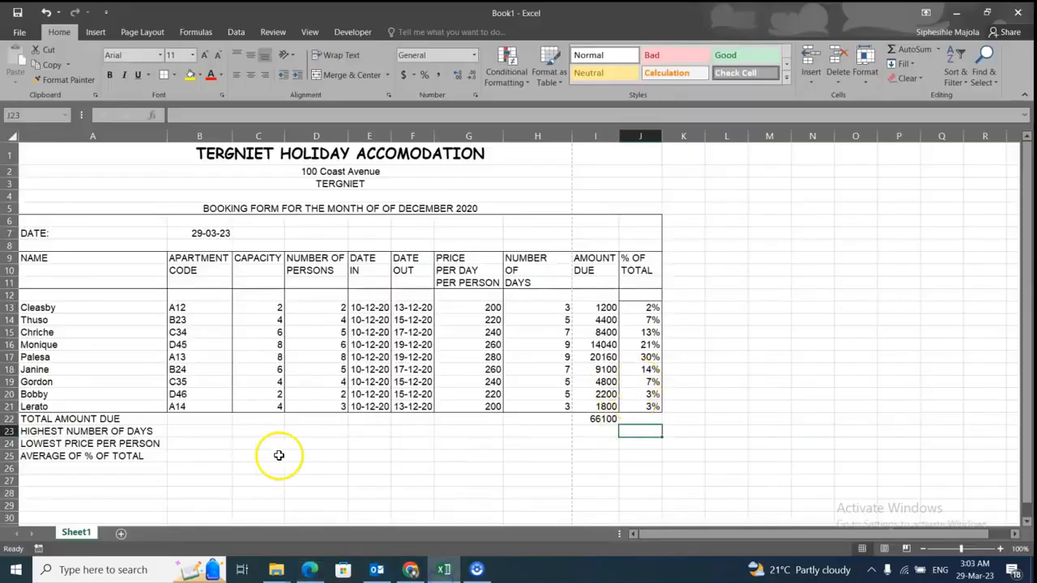
left_click(594, 432)
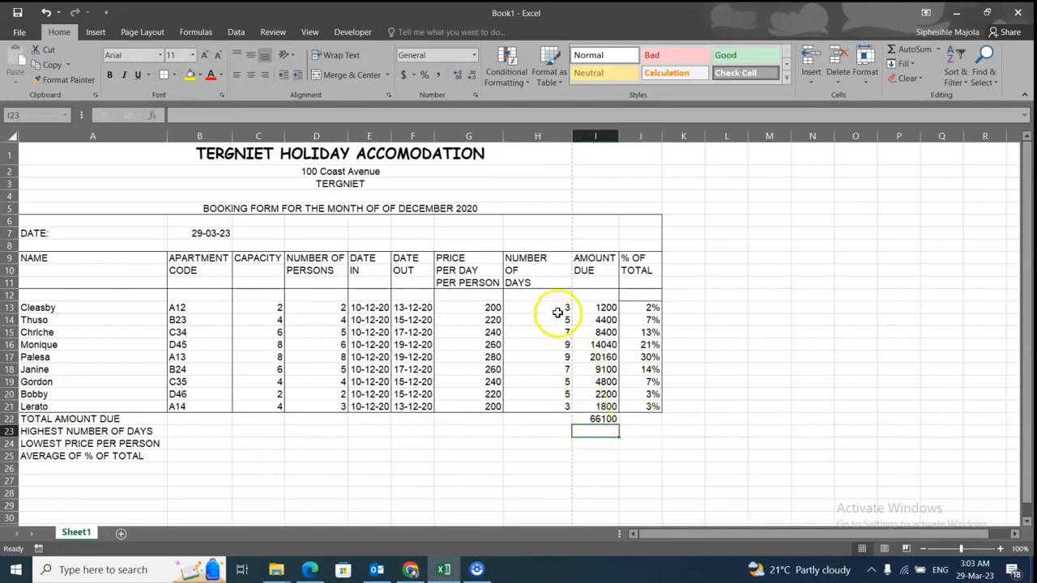
left_click(936, 51)
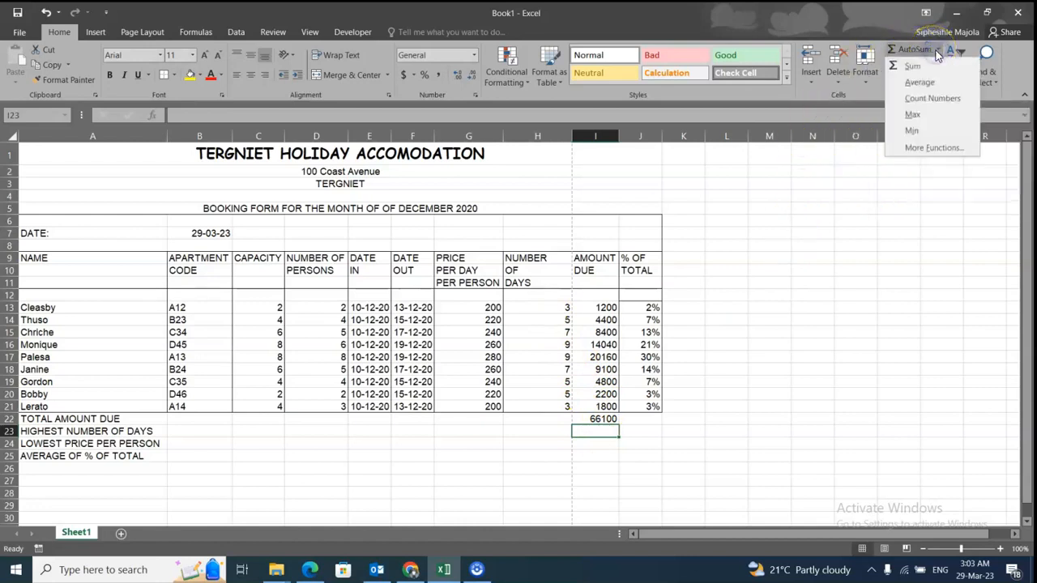
left_click(932, 118)
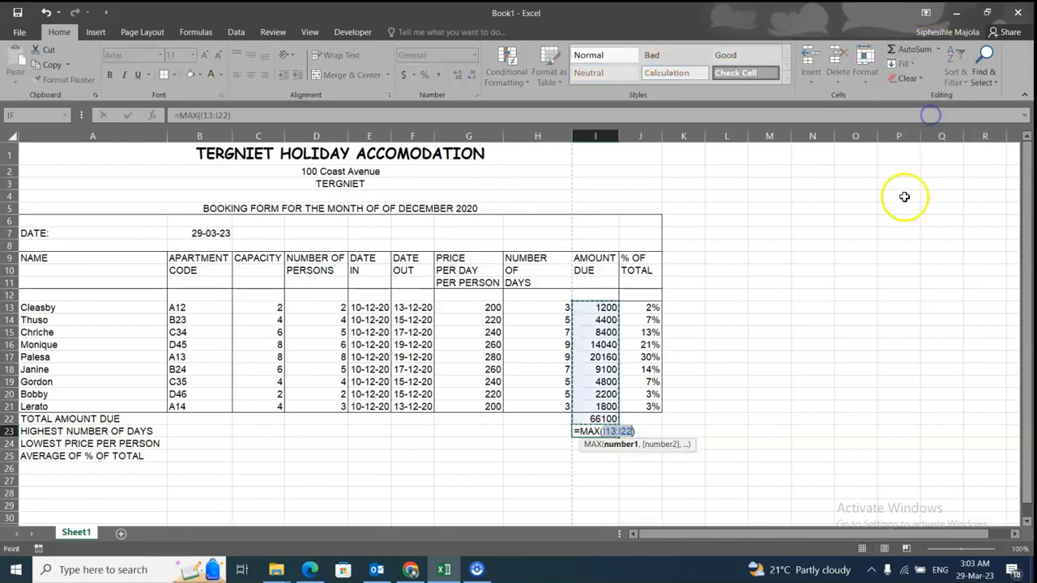
left_click_drag(564, 308, 568, 406)
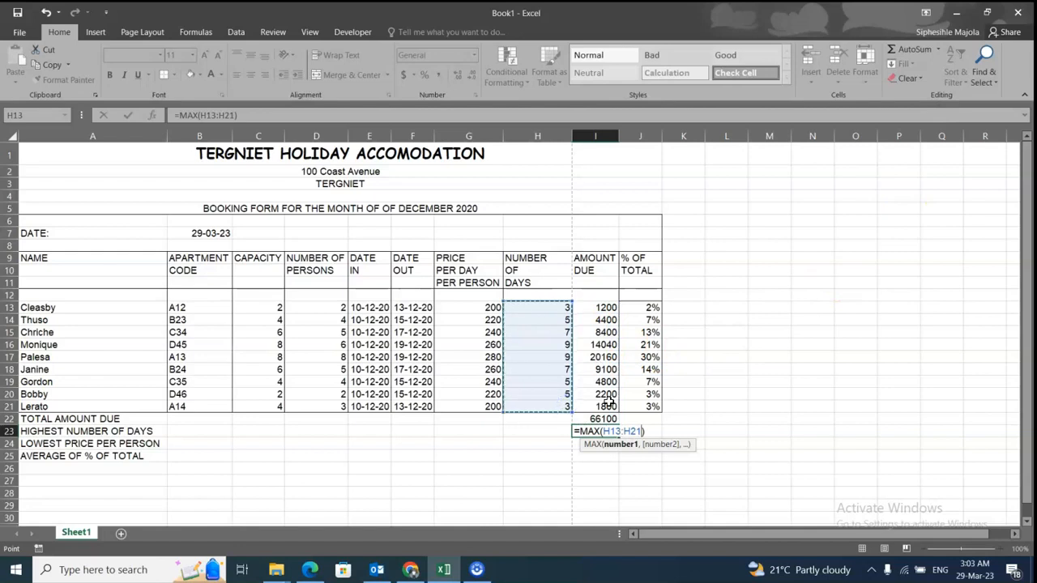
key("Return")
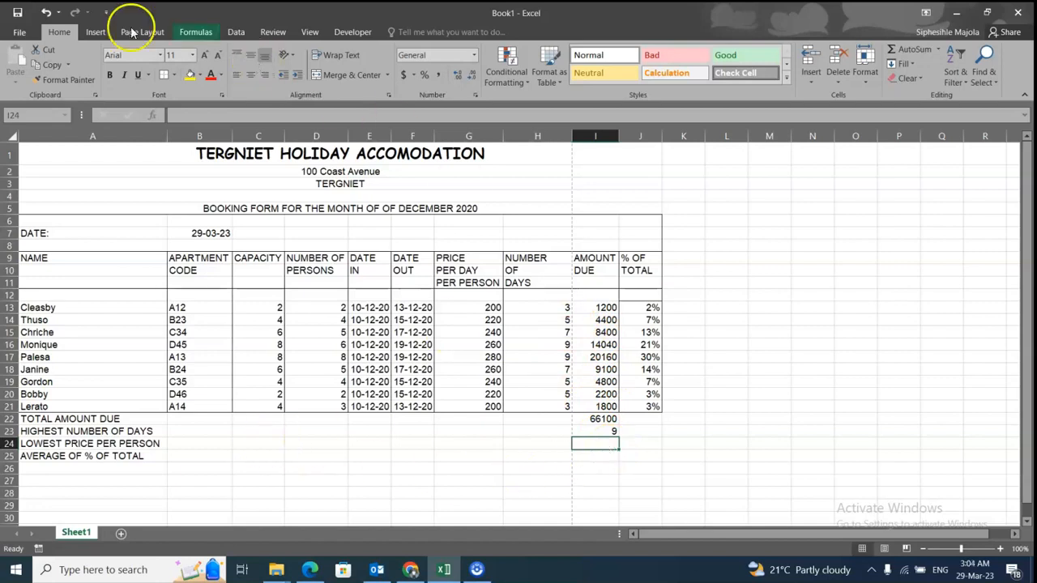
- Consult the PDF's spreadsheet layout and list of formulas for the LOWEST PRICE PER PERSON row, and return to Excel
left_click(311, 570)
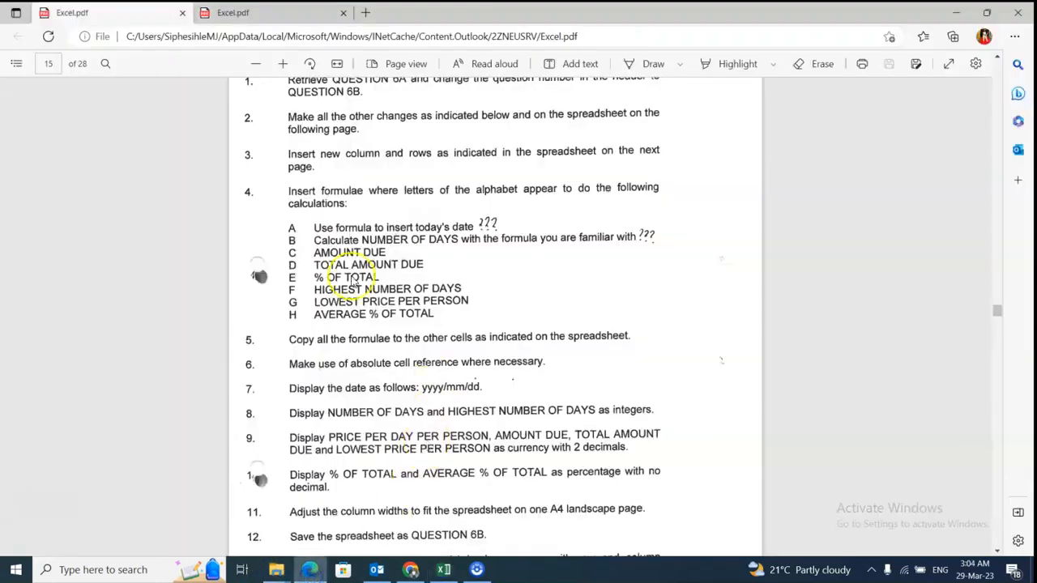
left_click(261, 18)
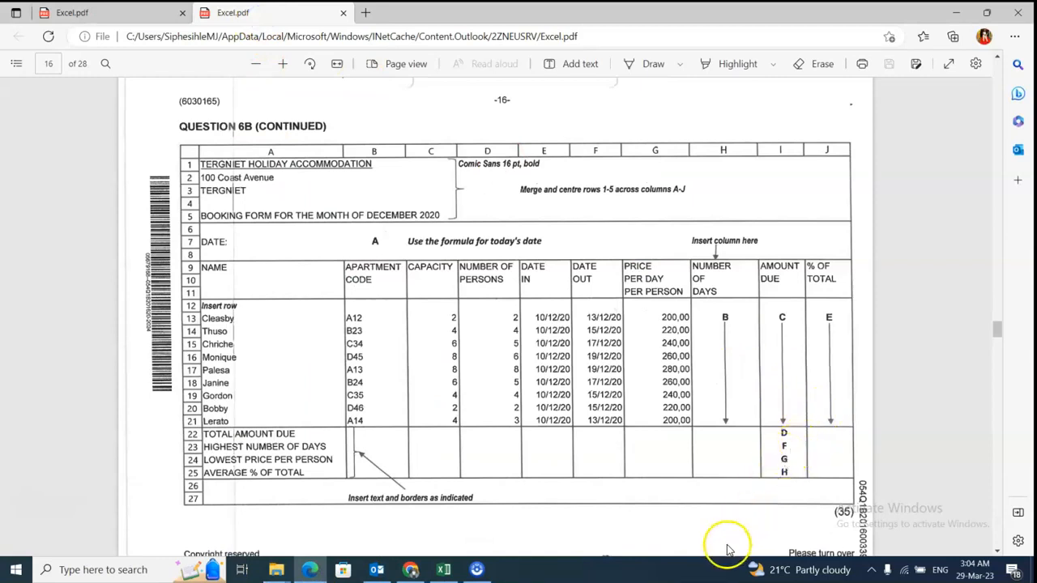
left_click(106, 12)
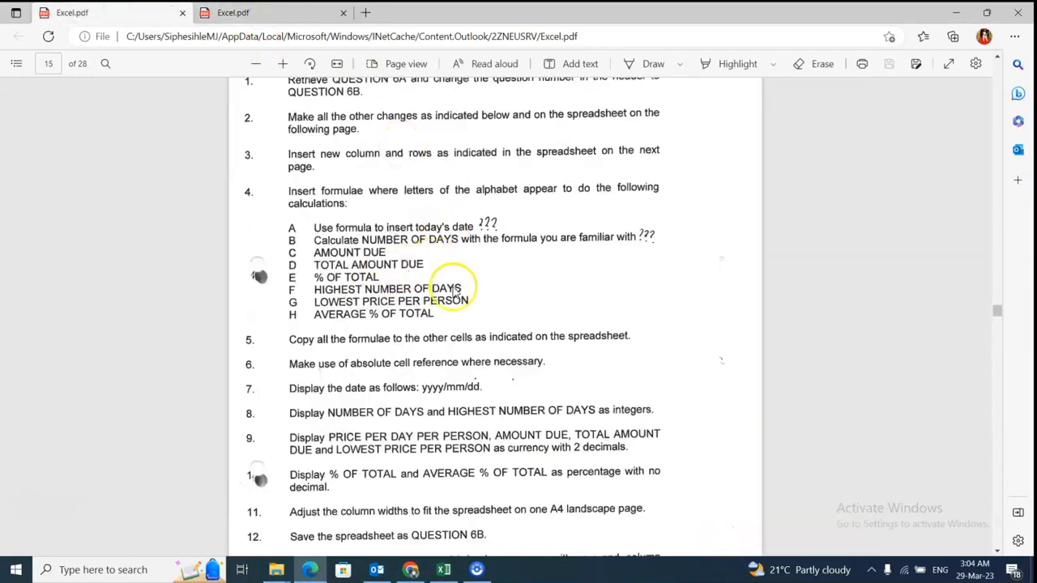
left_click(443, 570)
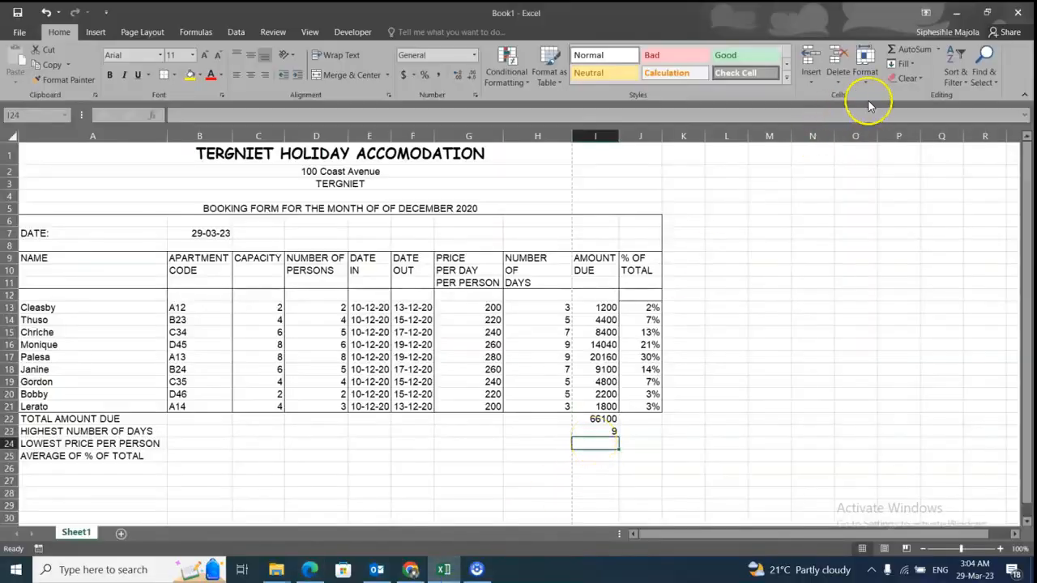
left_click(916, 50)
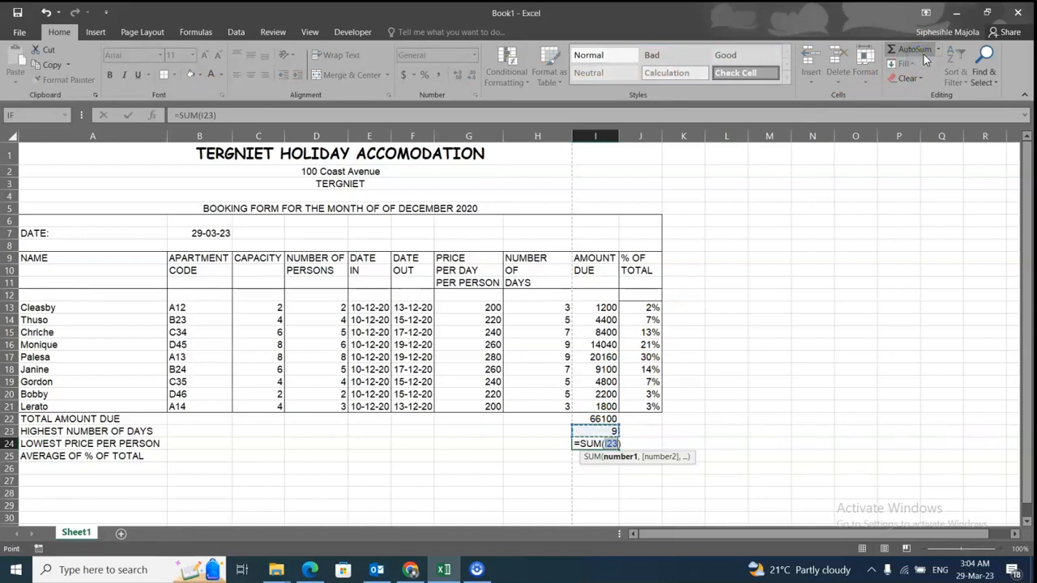
key("BackSpace")
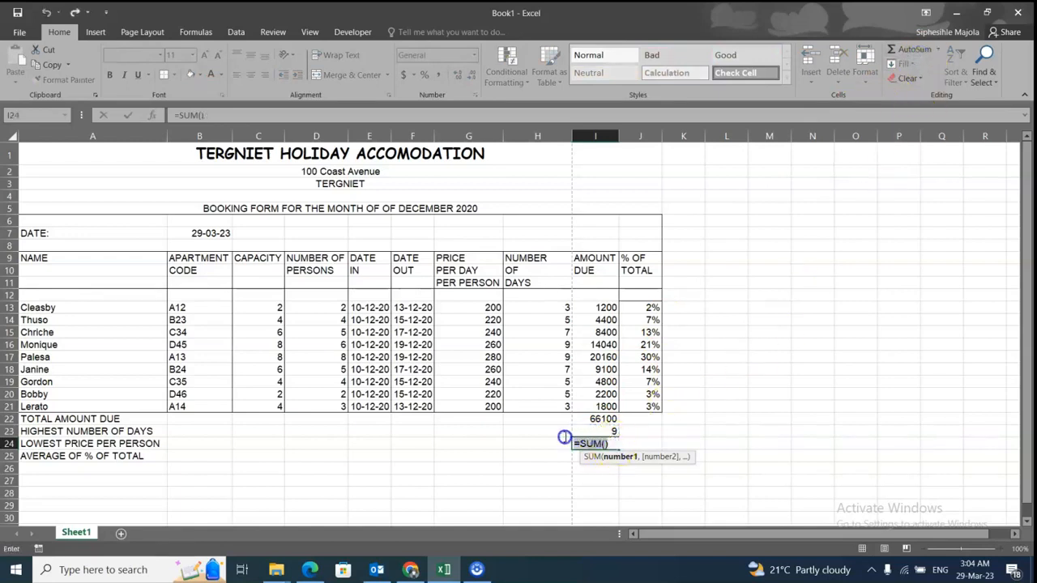
left_click_drag(565, 438, 563, 436)
key("BackSpace")
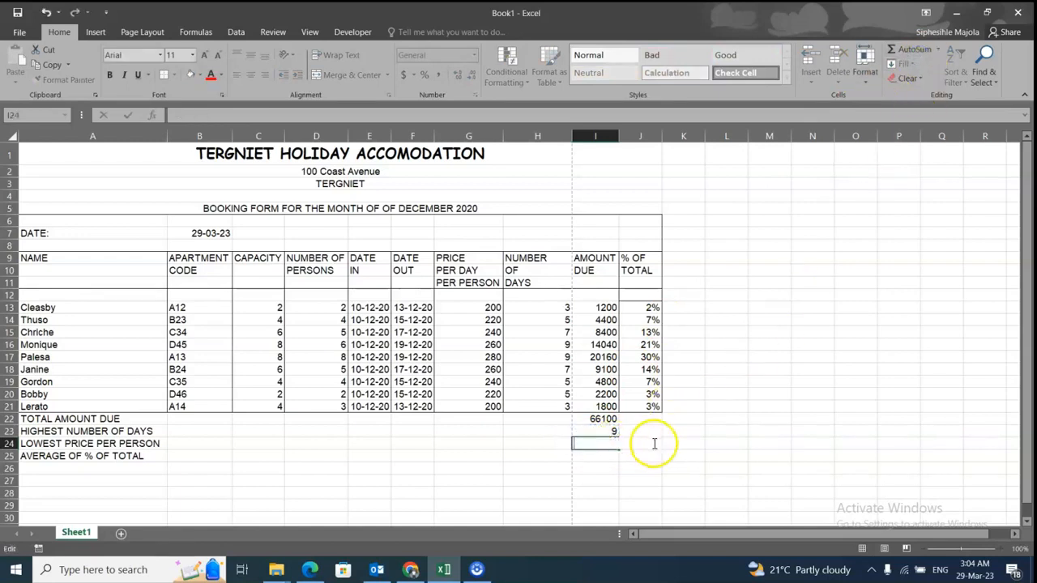
left_click(940, 50)
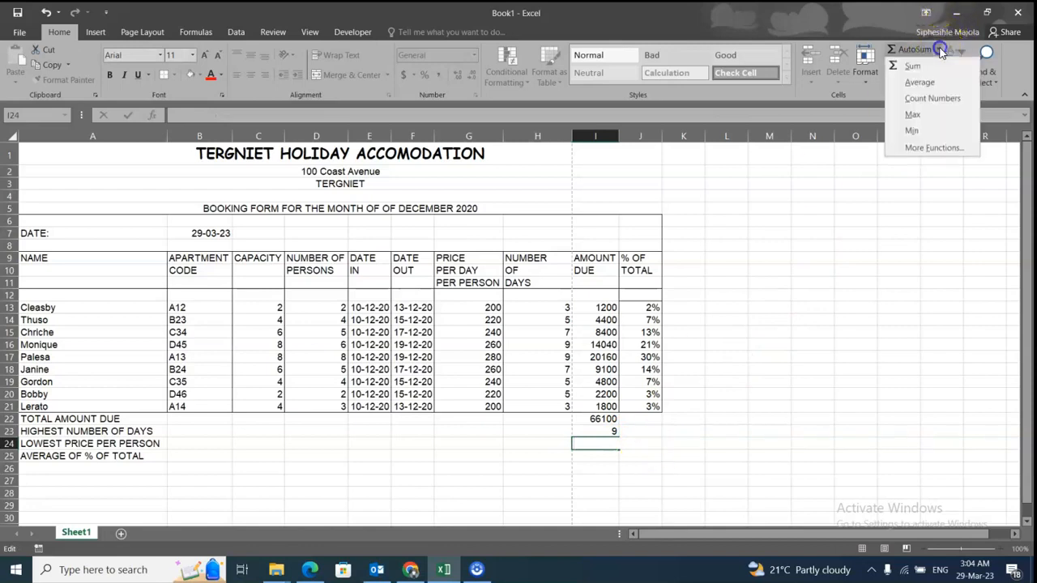
left_click(928, 128)
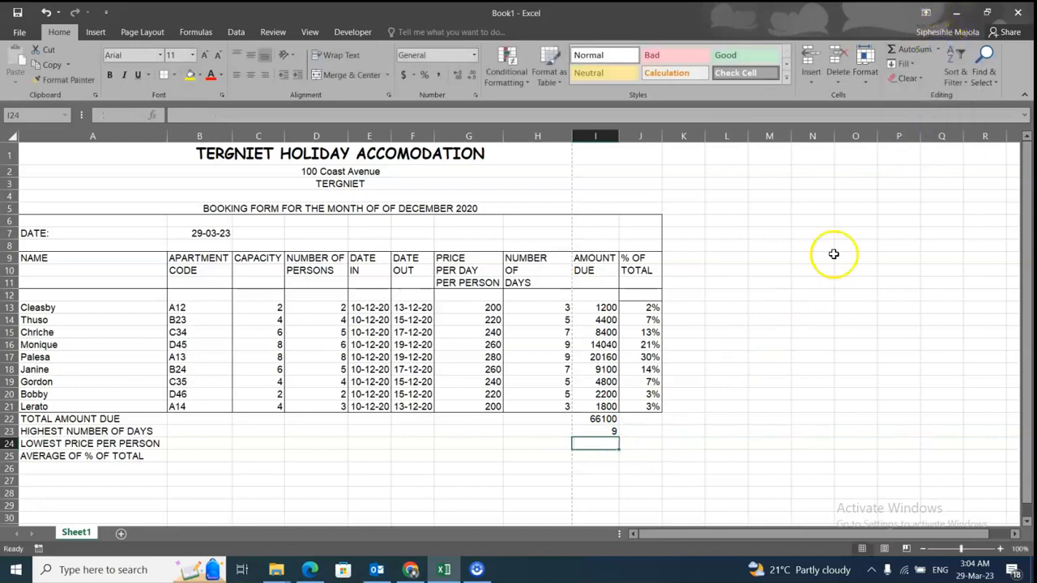
- Calculate the LOWEST PRICE PER PERSON in I24 with =MIN(G13:G21)
left_click(939, 50)
left_click(928, 128)
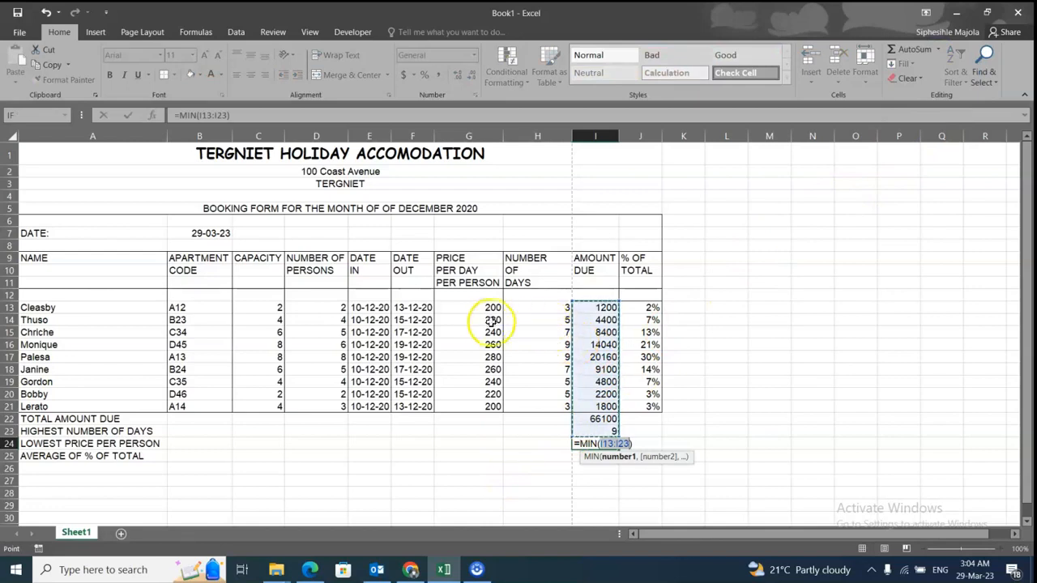
left_click_drag(489, 309, 492, 406)
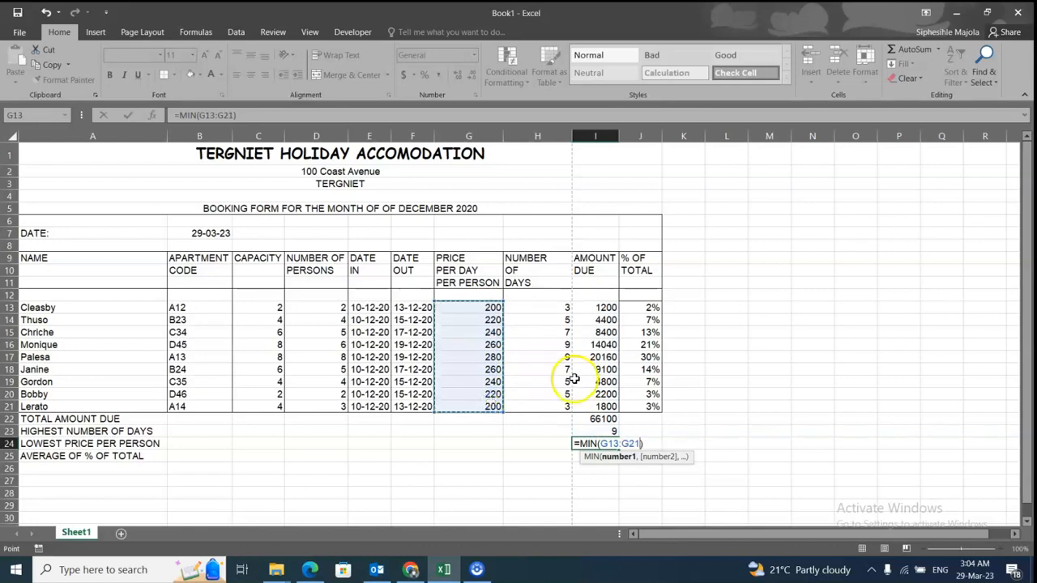
key("Return")
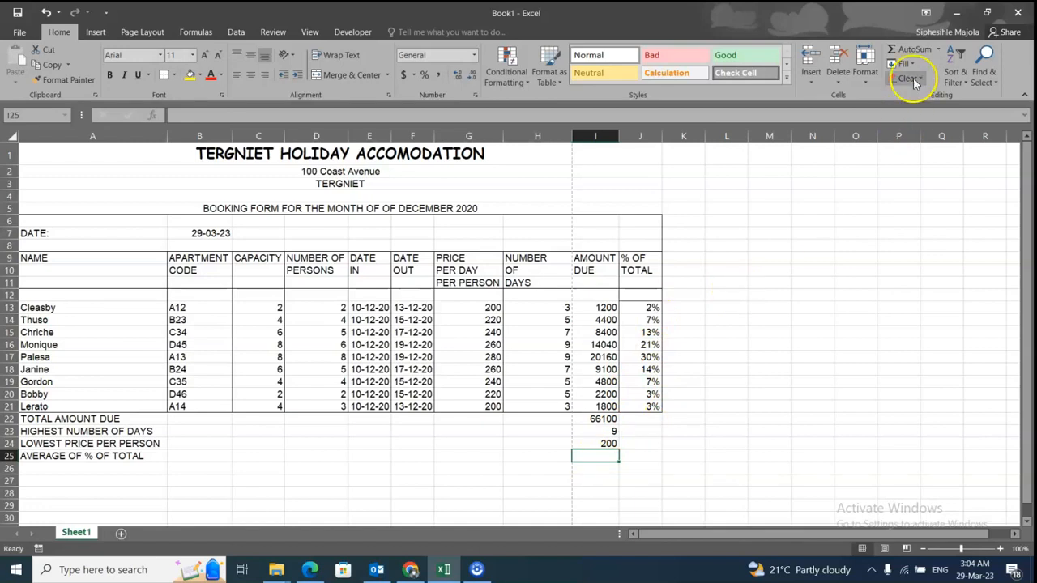
- Calculate the AVERAGE OF % OF TOTAL in I25 with =AVERAGE(J13:J21)
left_click(938, 50)
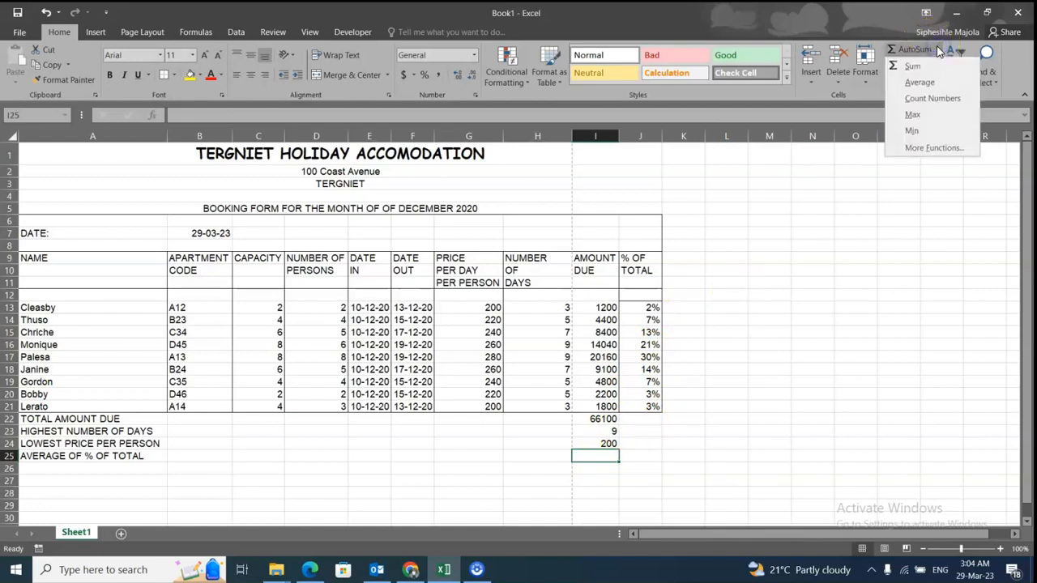
left_click(933, 85)
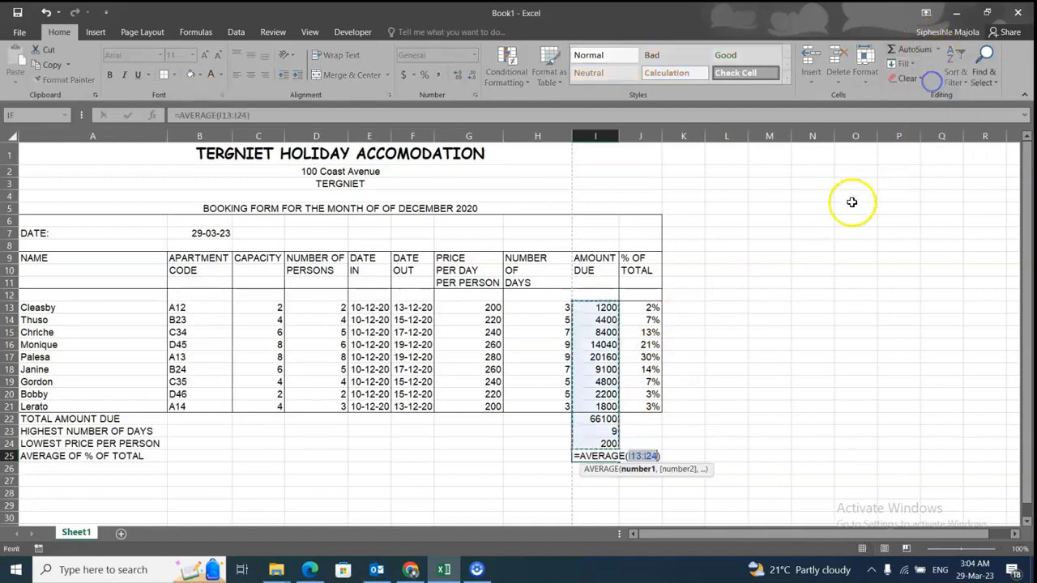
left_click_drag(652, 308, 648, 405)
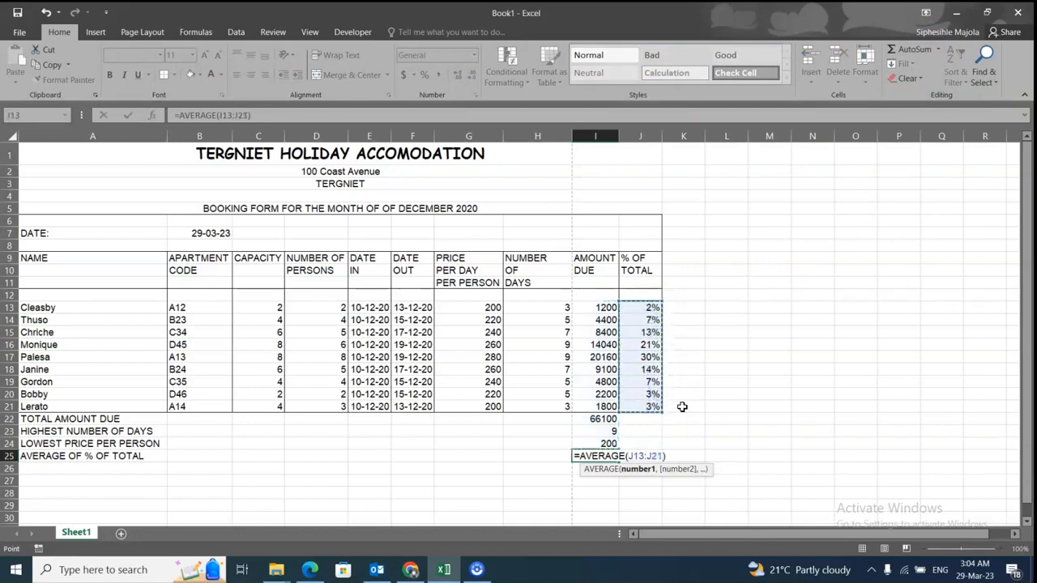
key("Return")
left_click(685, 409)
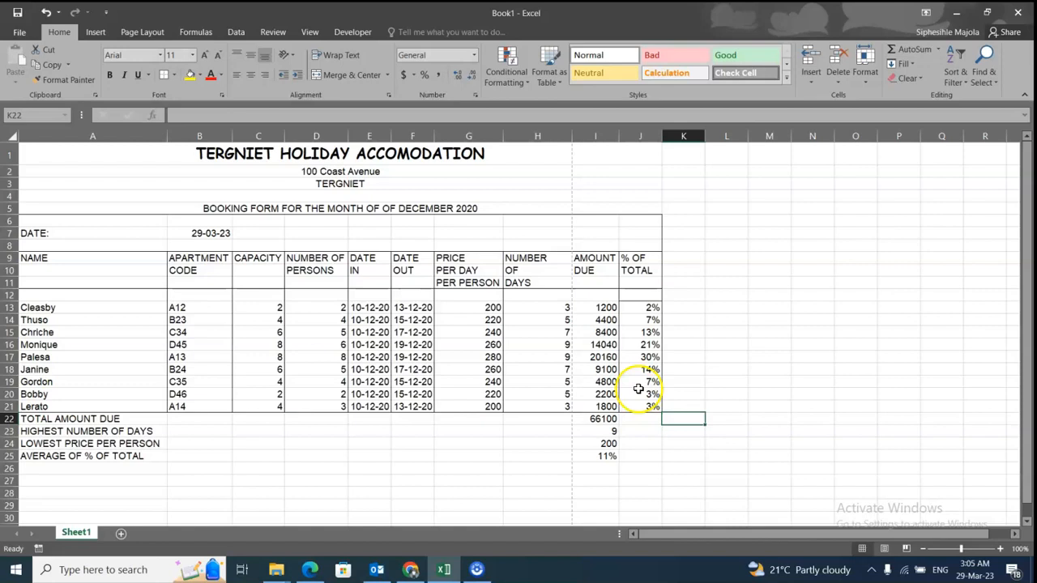
- Remove the existing borders from the % OF TOTAL cells J12:J21
left_click_drag(655, 306, 652, 407)
left_click(707, 395)
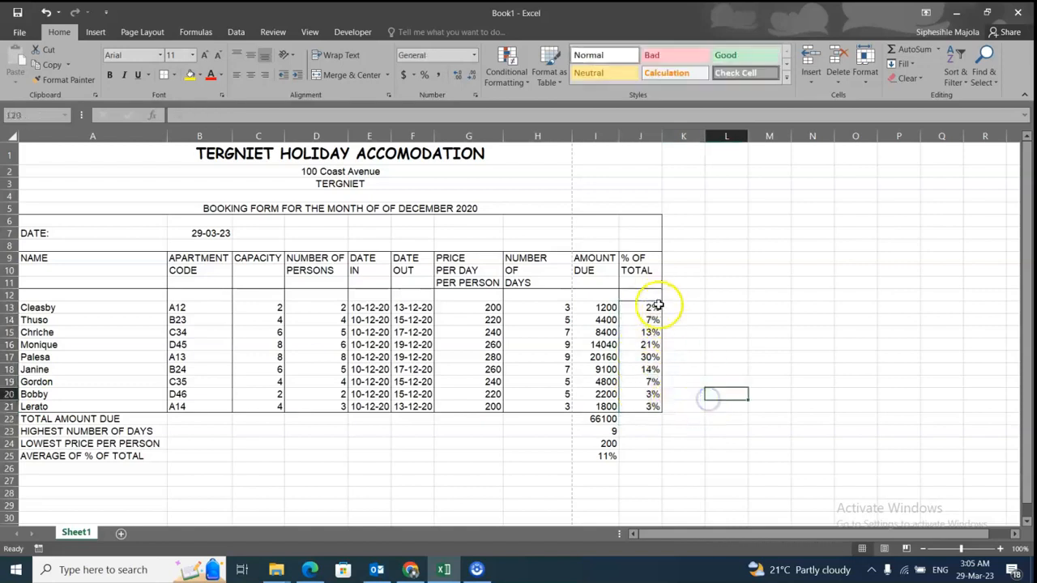
left_click_drag(655, 308, 655, 411)
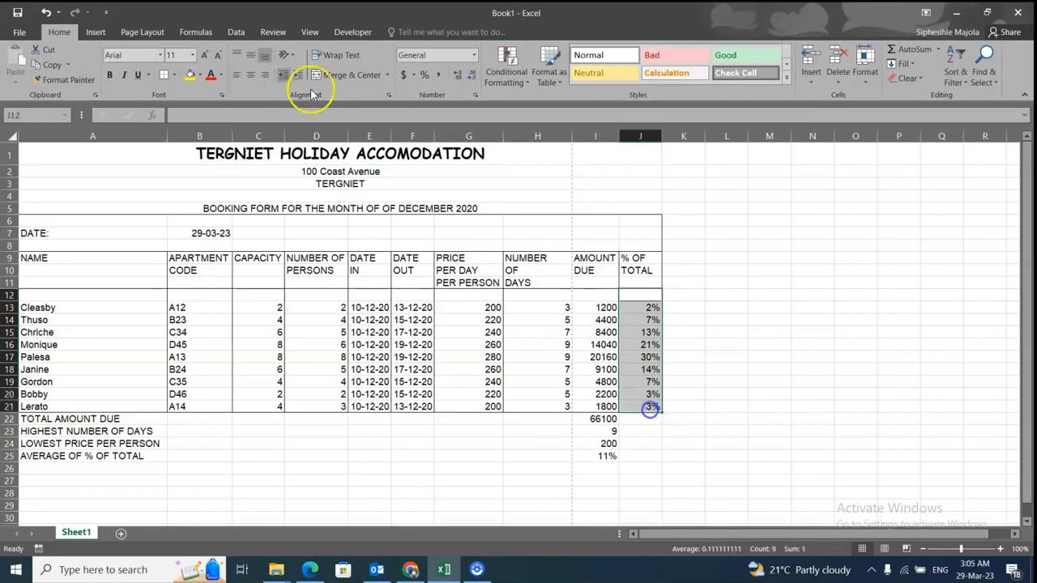
left_click(171, 77)
left_click(202, 171)
left_click(809, 396)
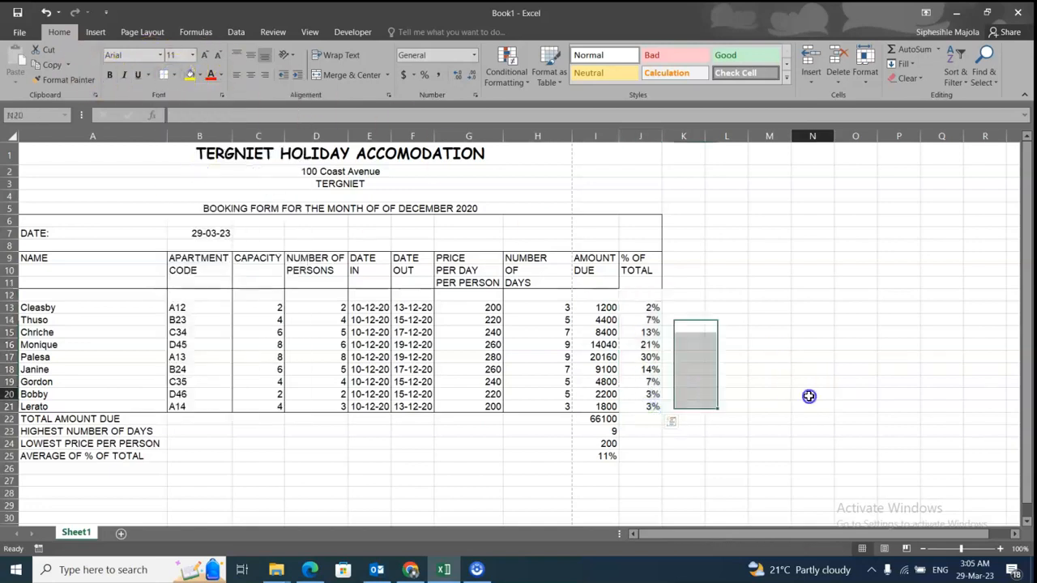
- Apply an outside border around the % OF TOTAL cells J12:J21
left_click_drag(645, 320, 648, 410)
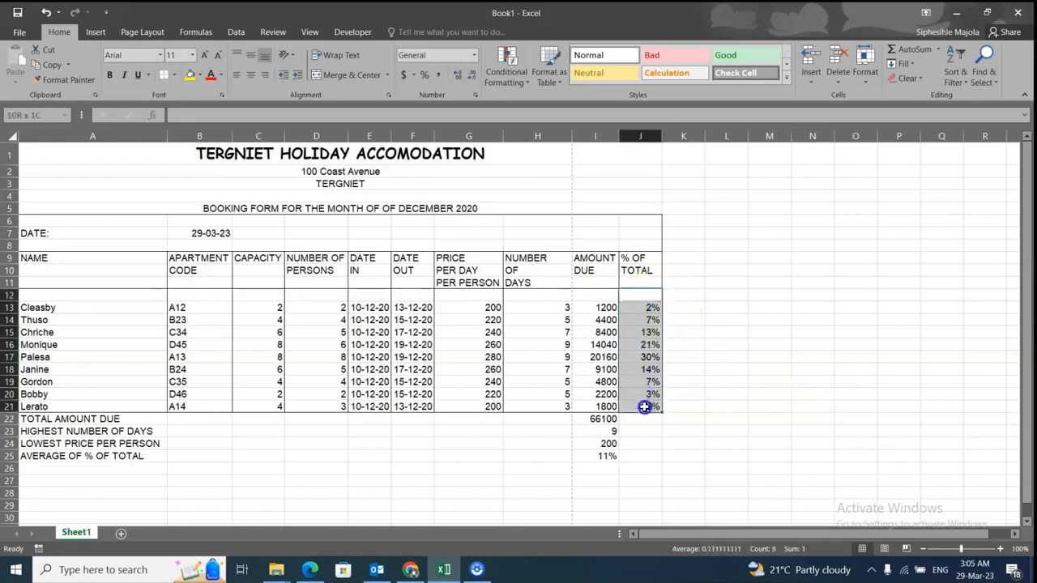
left_click(179, 77)
left_click(202, 202)
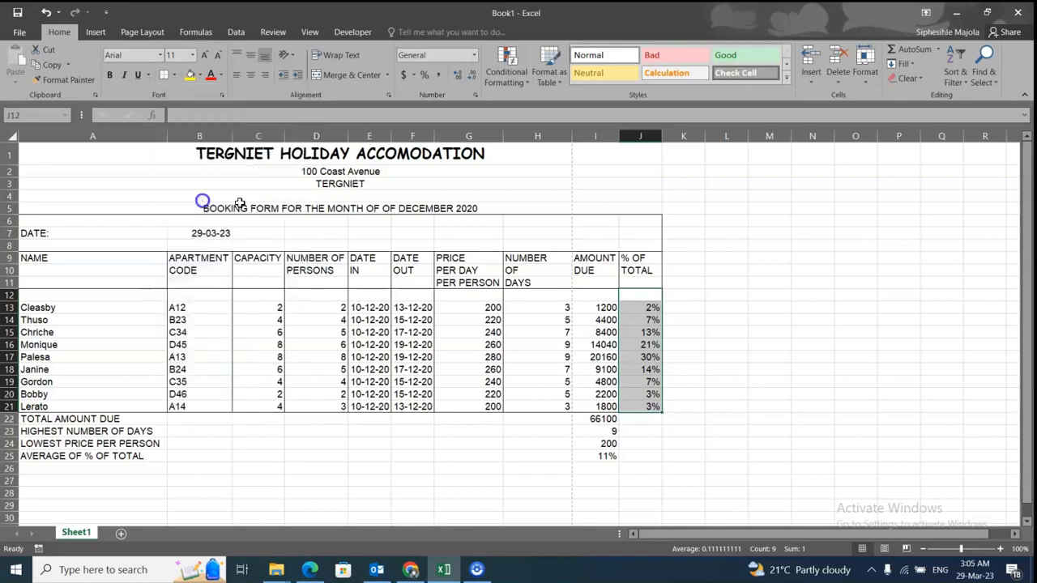
left_click(823, 368)
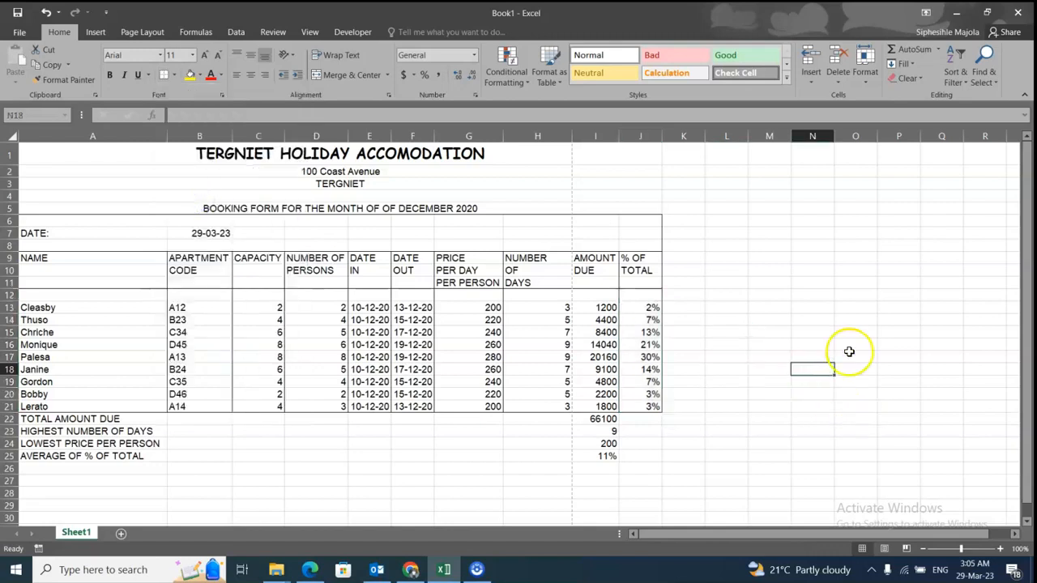
- Following the layout in the question PDF, apply an outside border around each column's cells in summary rows 22 to 25, columns A to J
left_click(317, 567)
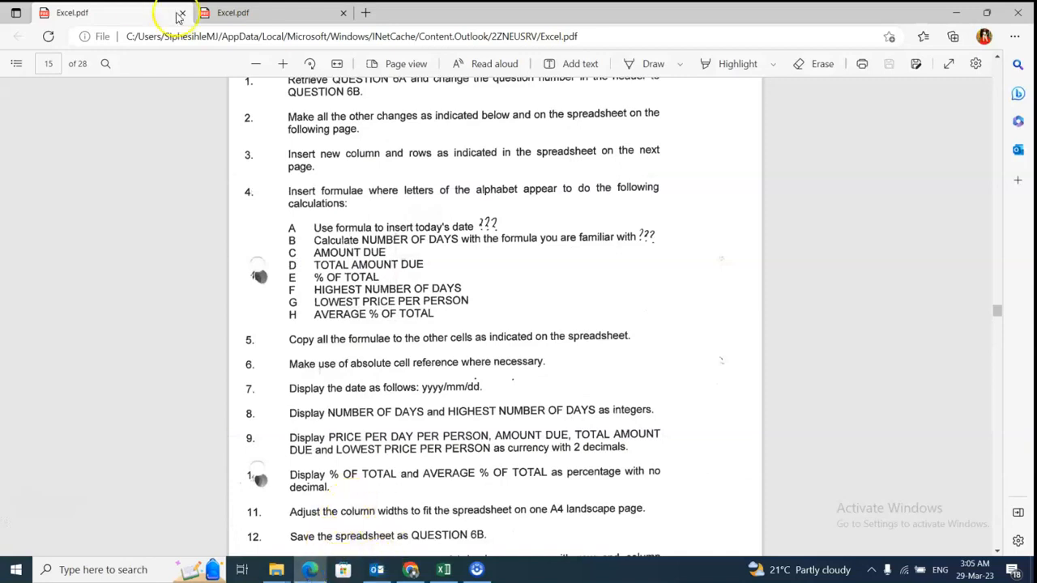
left_click(227, 13)
scroll(369, 423, "down", 2)
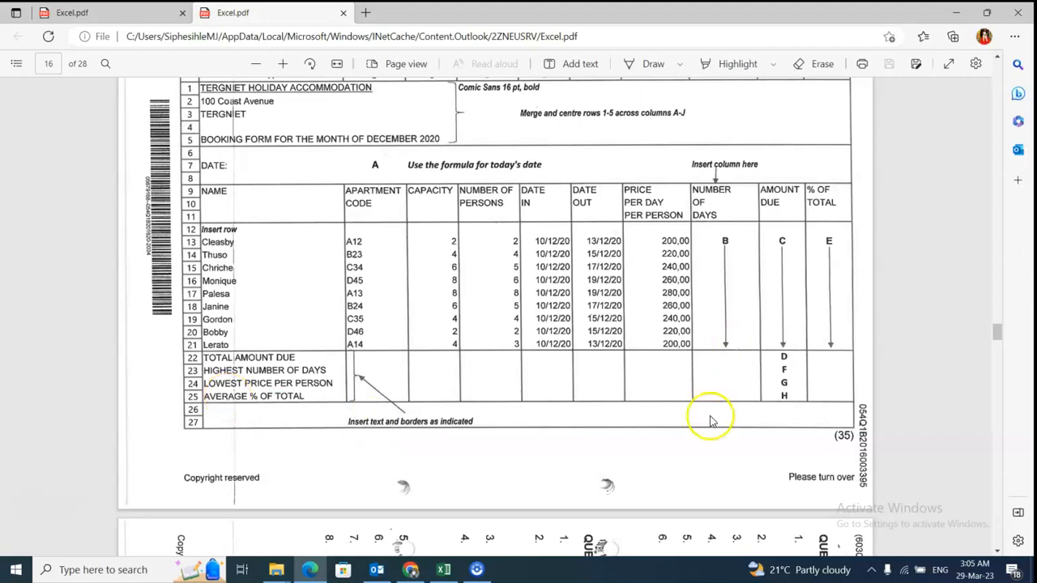
left_click(444, 570)
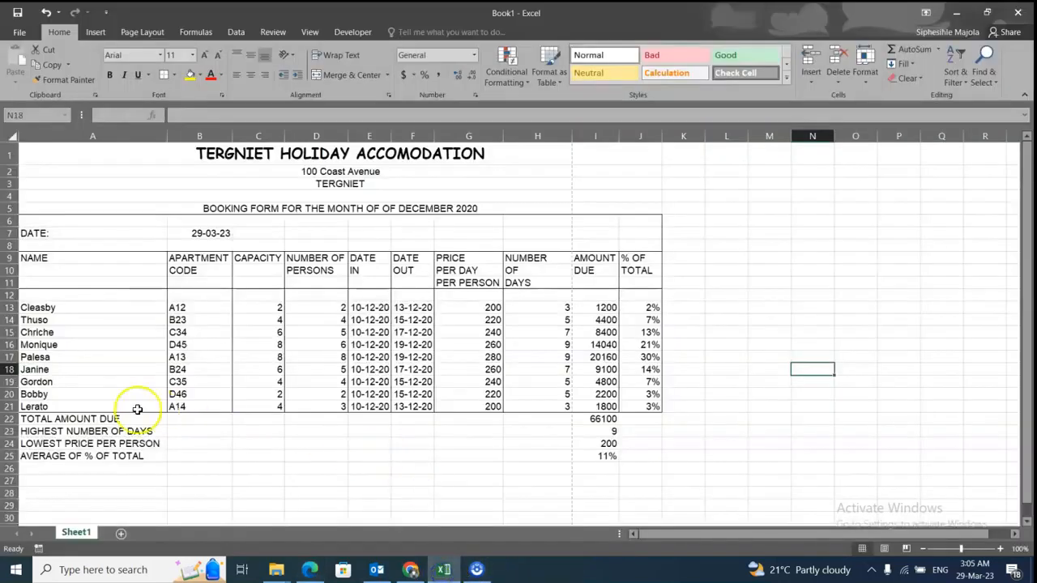
left_click_drag(118, 417, 121, 457)
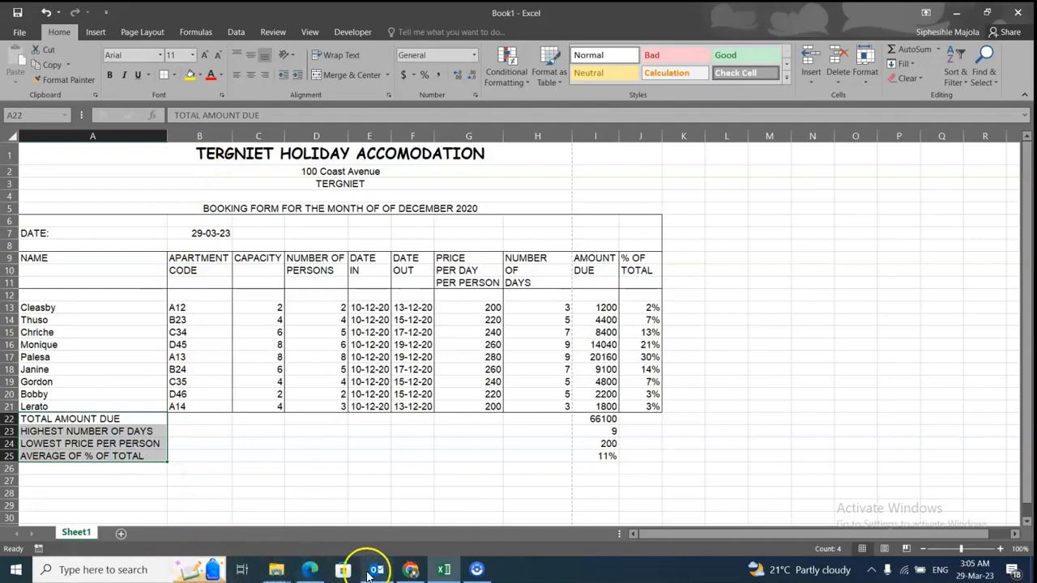
left_click(311, 569)
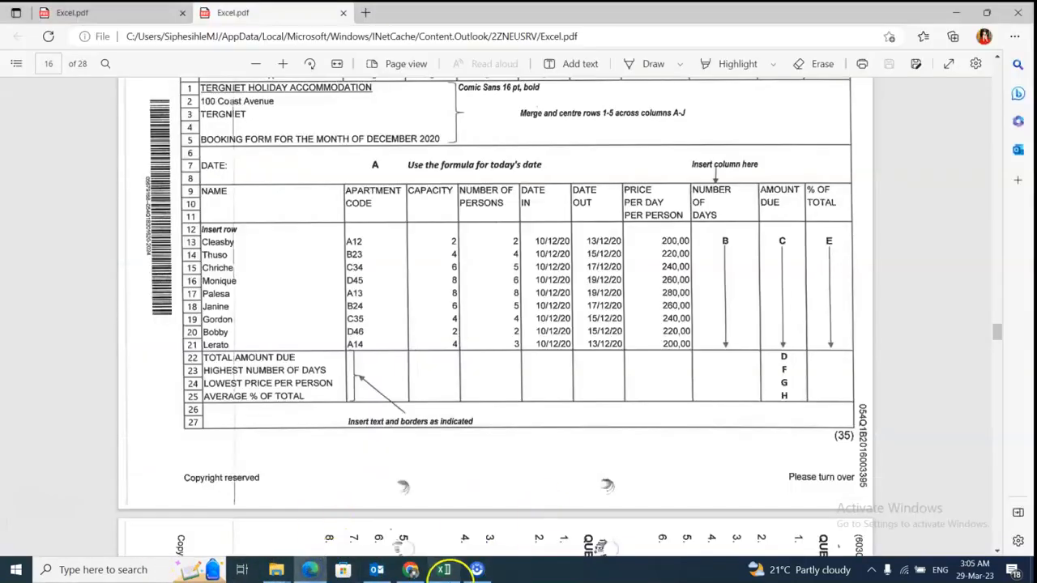
left_click(444, 570)
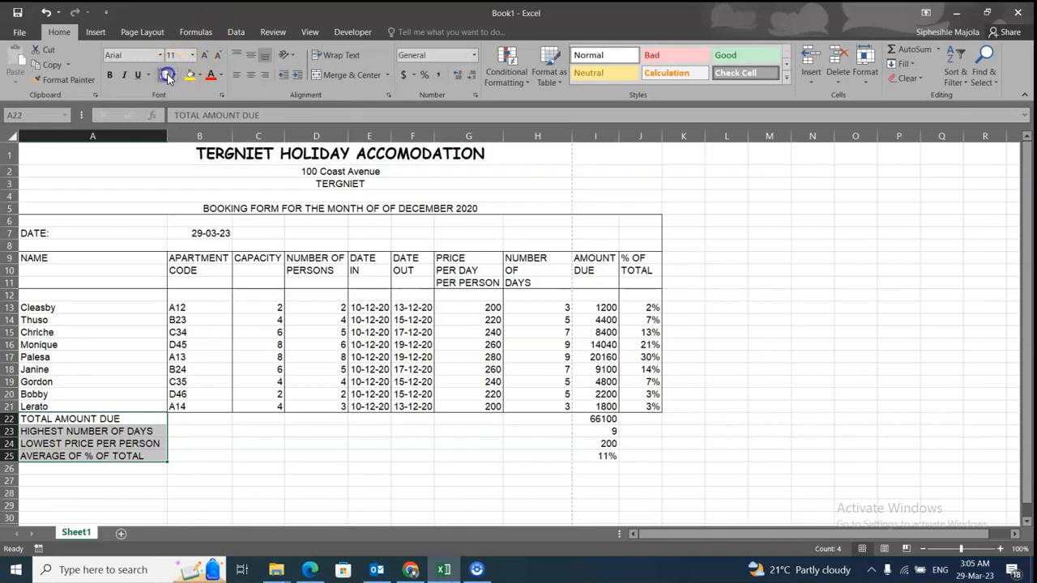
left_click_drag(204, 416, 208, 452)
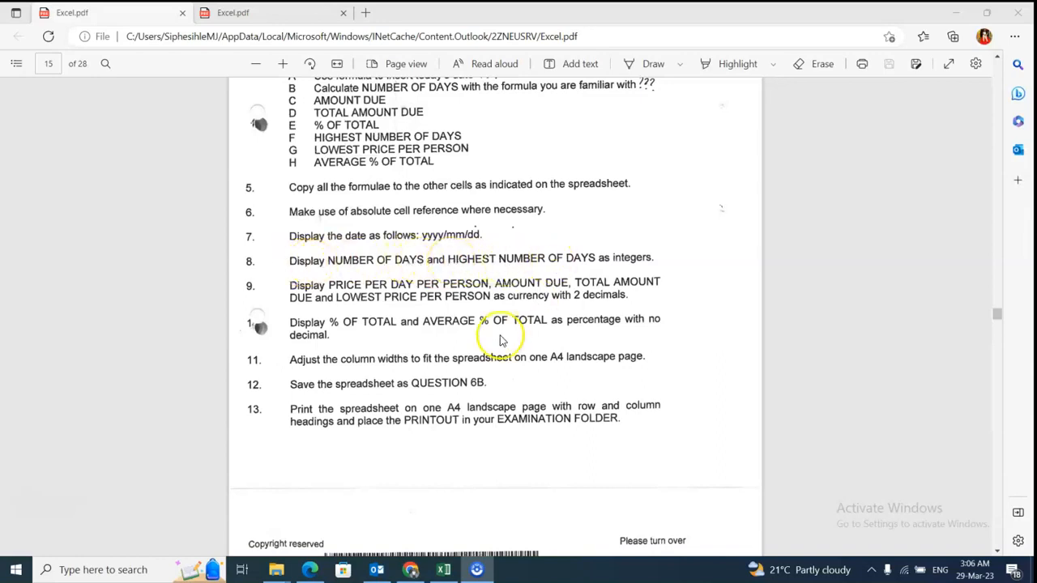
- Switch between the workbook and the question PDF to check the required date, integer, currency and percentage formats
left_click(442, 569)
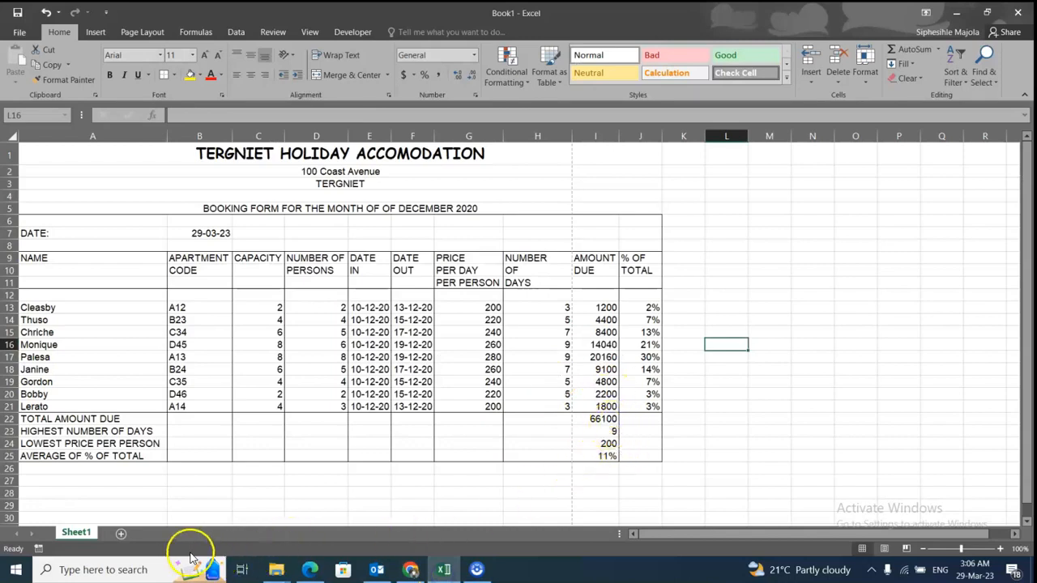
left_click(310, 570)
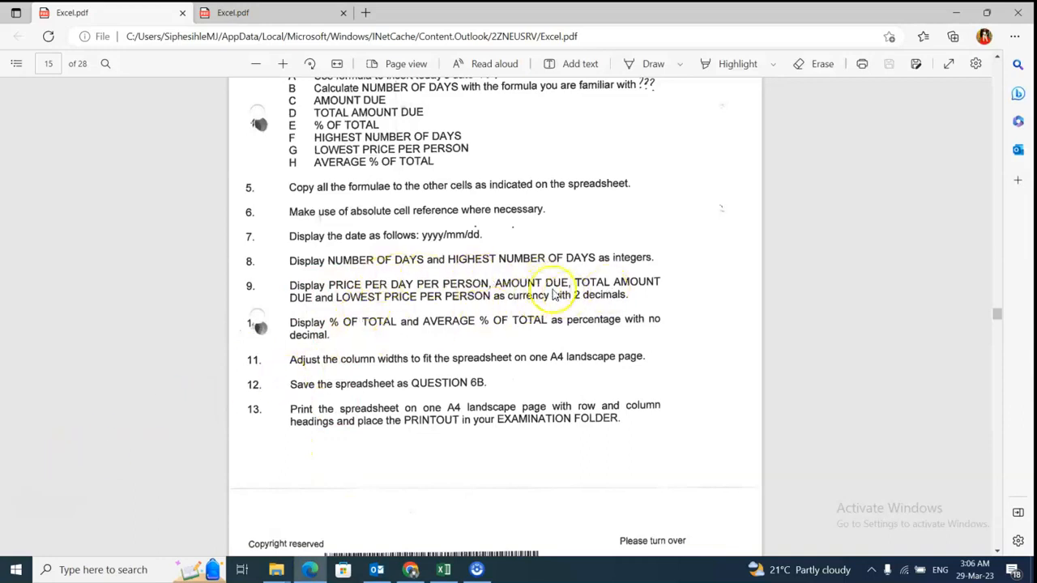
key("alt+Tab")
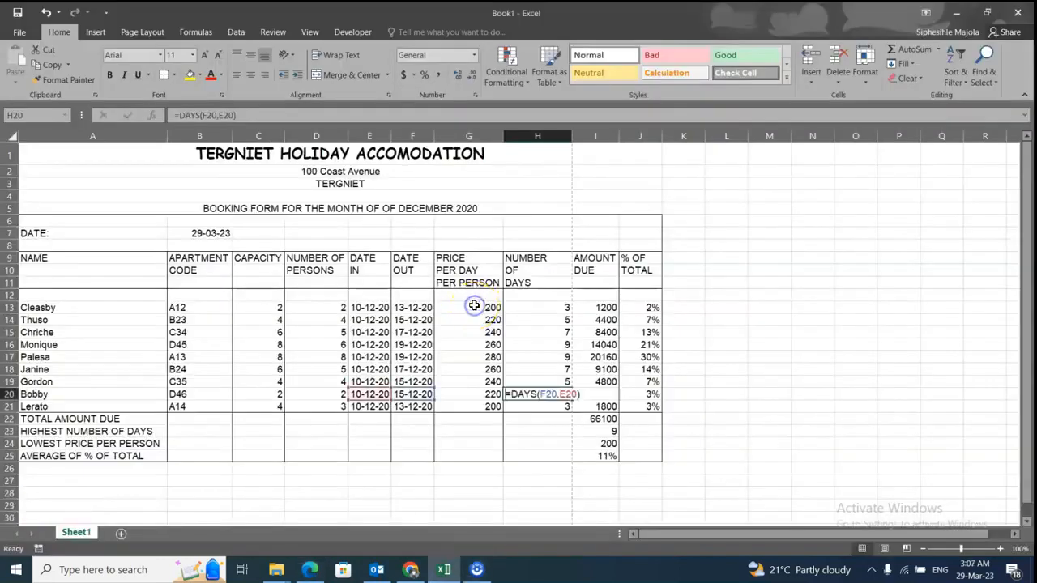
- Format the PRICE PER DAY PER PERSON values in G13:G21 as Currency with 2 decimal places and the R symbol
left_click(464, 356)
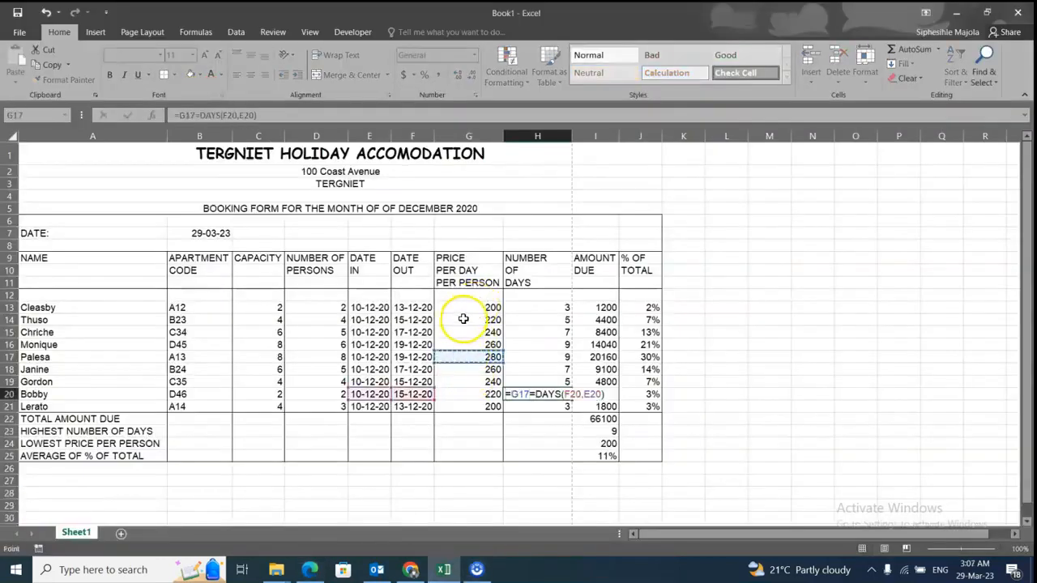
key("Escape")
left_click_drag(491, 306, 491, 403)
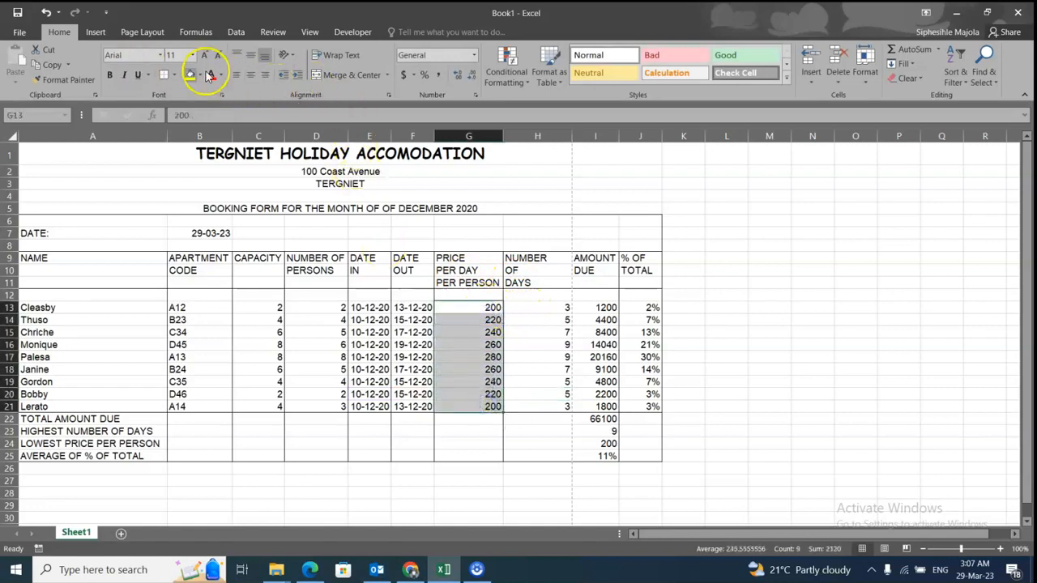
left_click(413, 76)
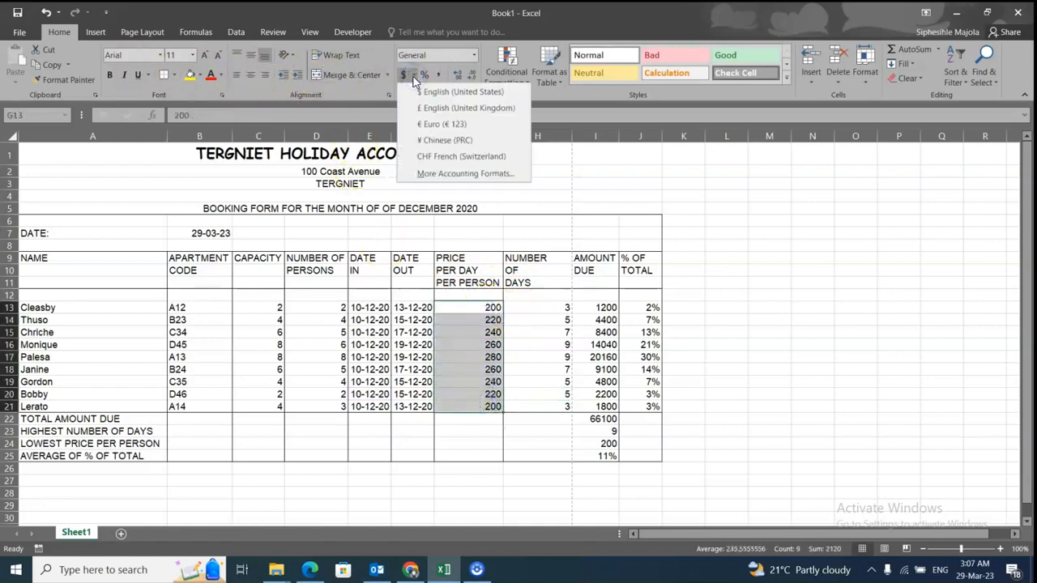
left_click(464, 172)
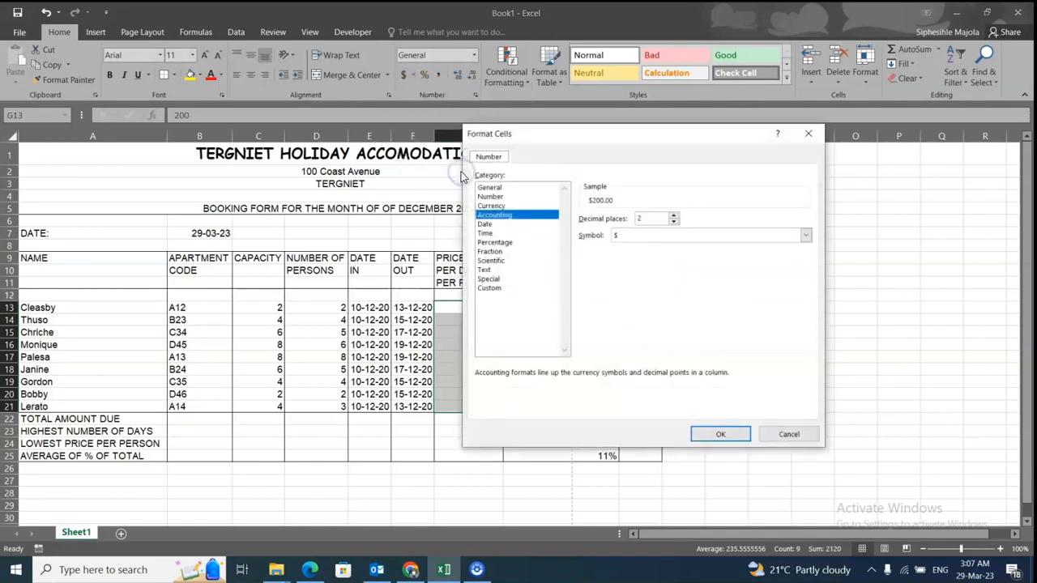
left_click(491, 206)
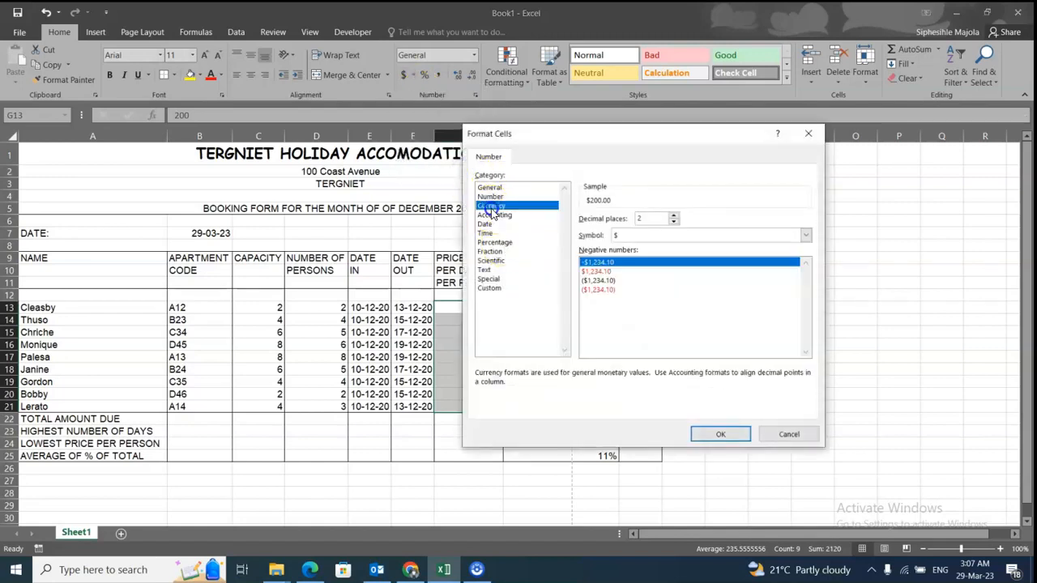
left_click(711, 235)
scroll(708, 258, "down", 5)
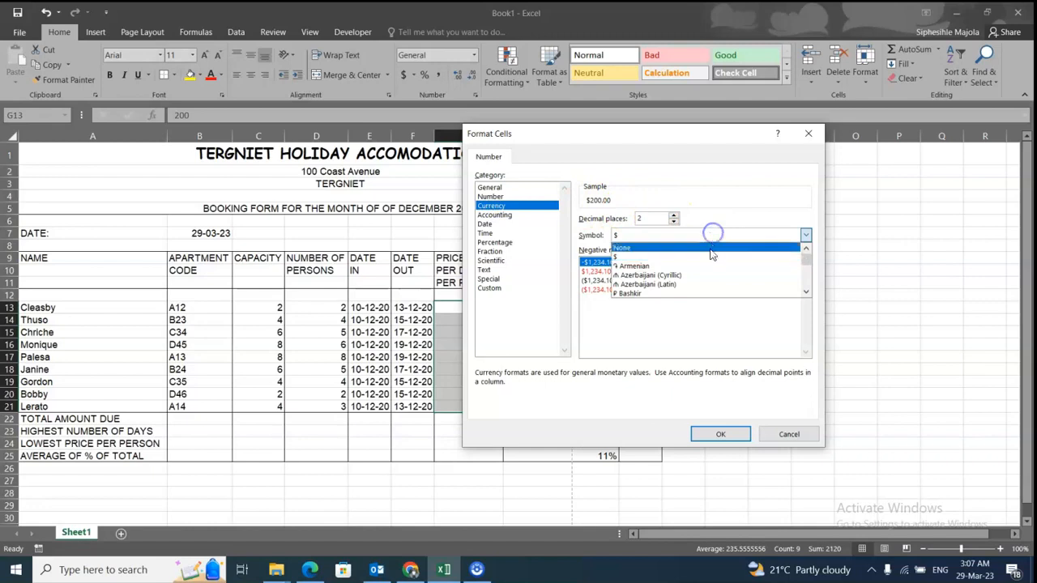
scroll(706, 258, "down", 10)
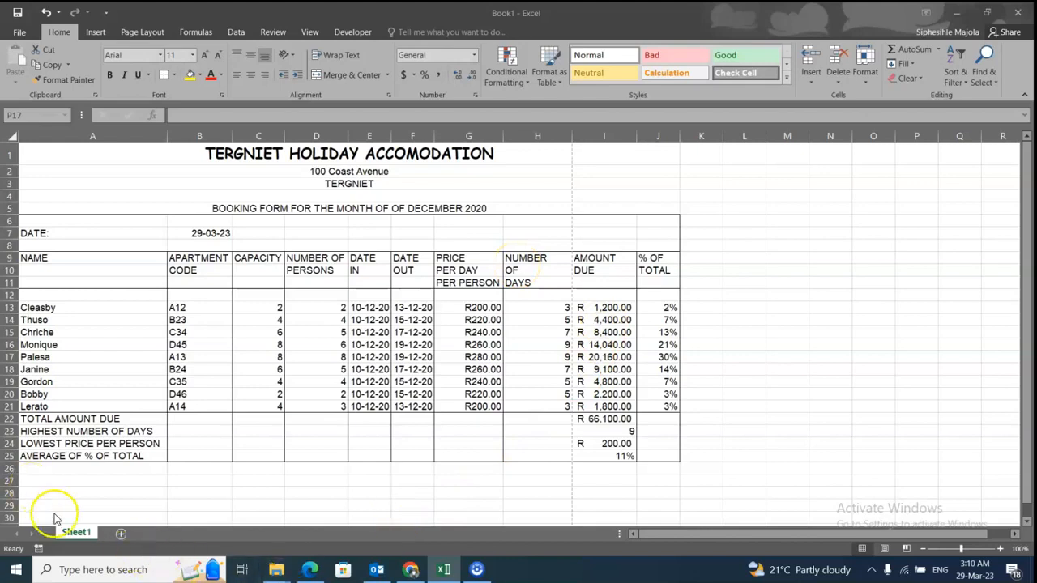
- Review the remaining instructions and the reference layout in the question PDF, then return to the Excel workbook
left_click(306, 570)
scroll(478, 456, "down", 4)
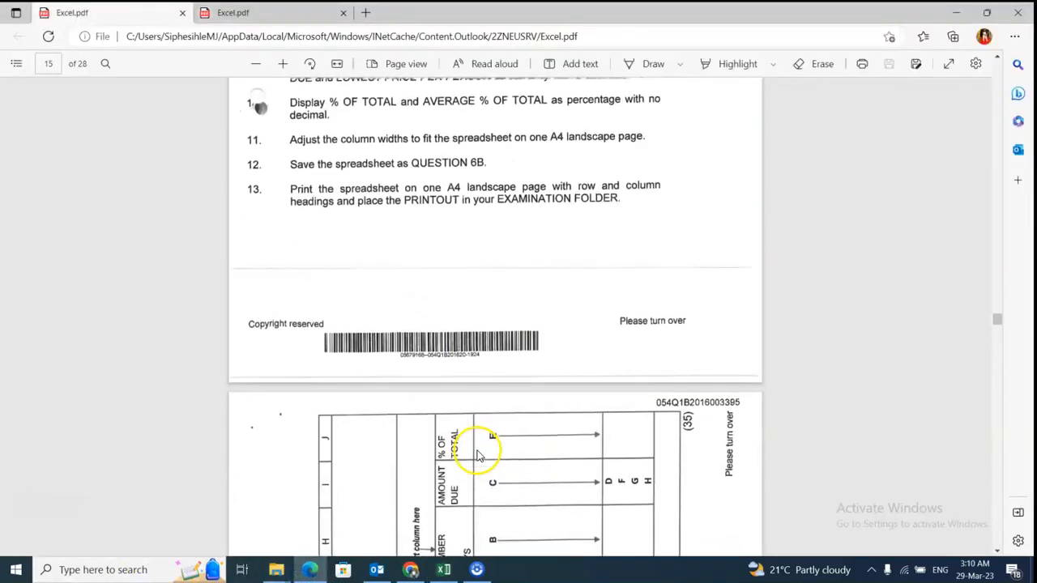
scroll(481, 457, "down", 3)
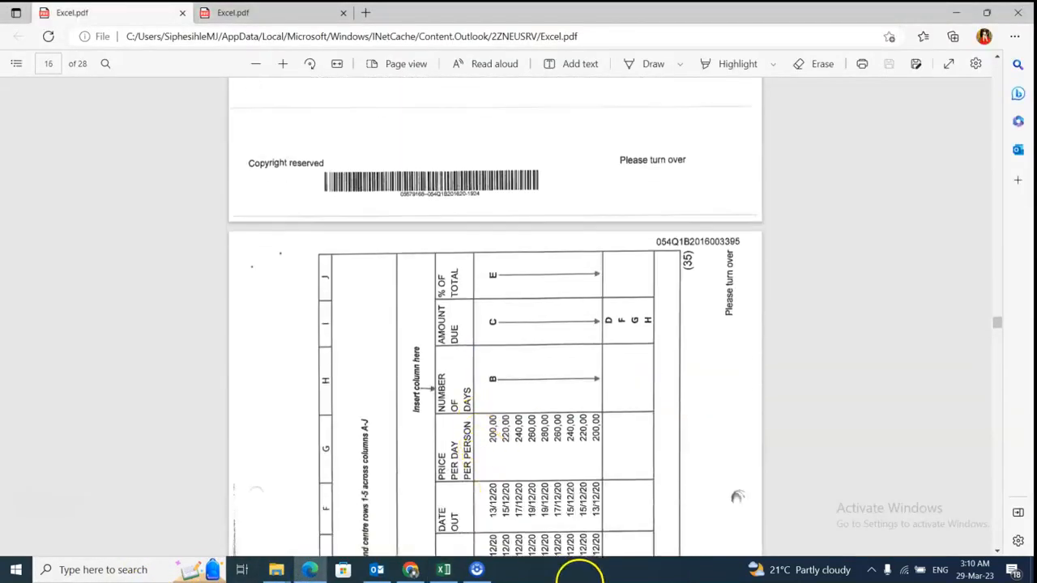
left_click(444, 570)
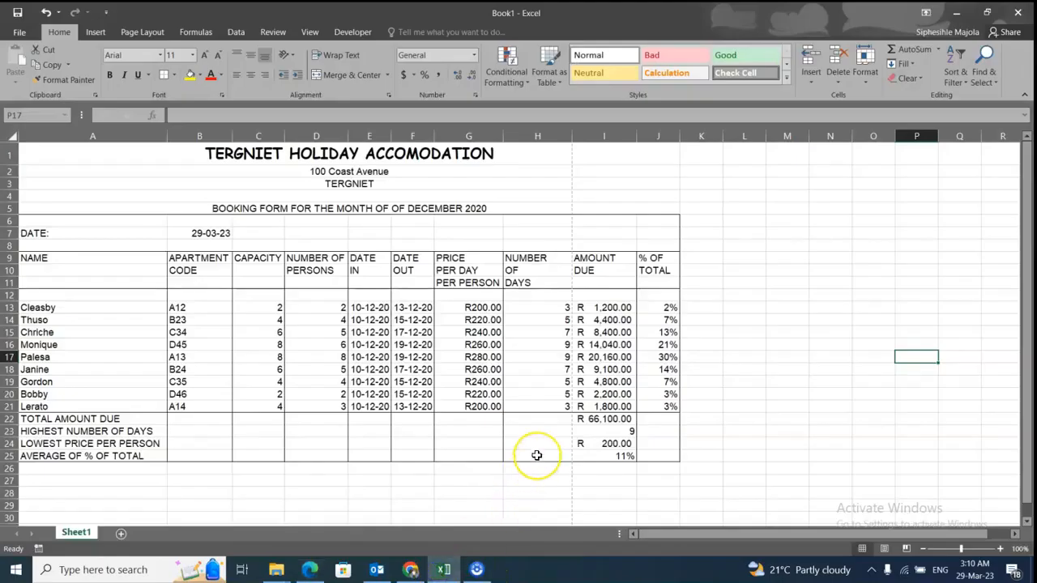